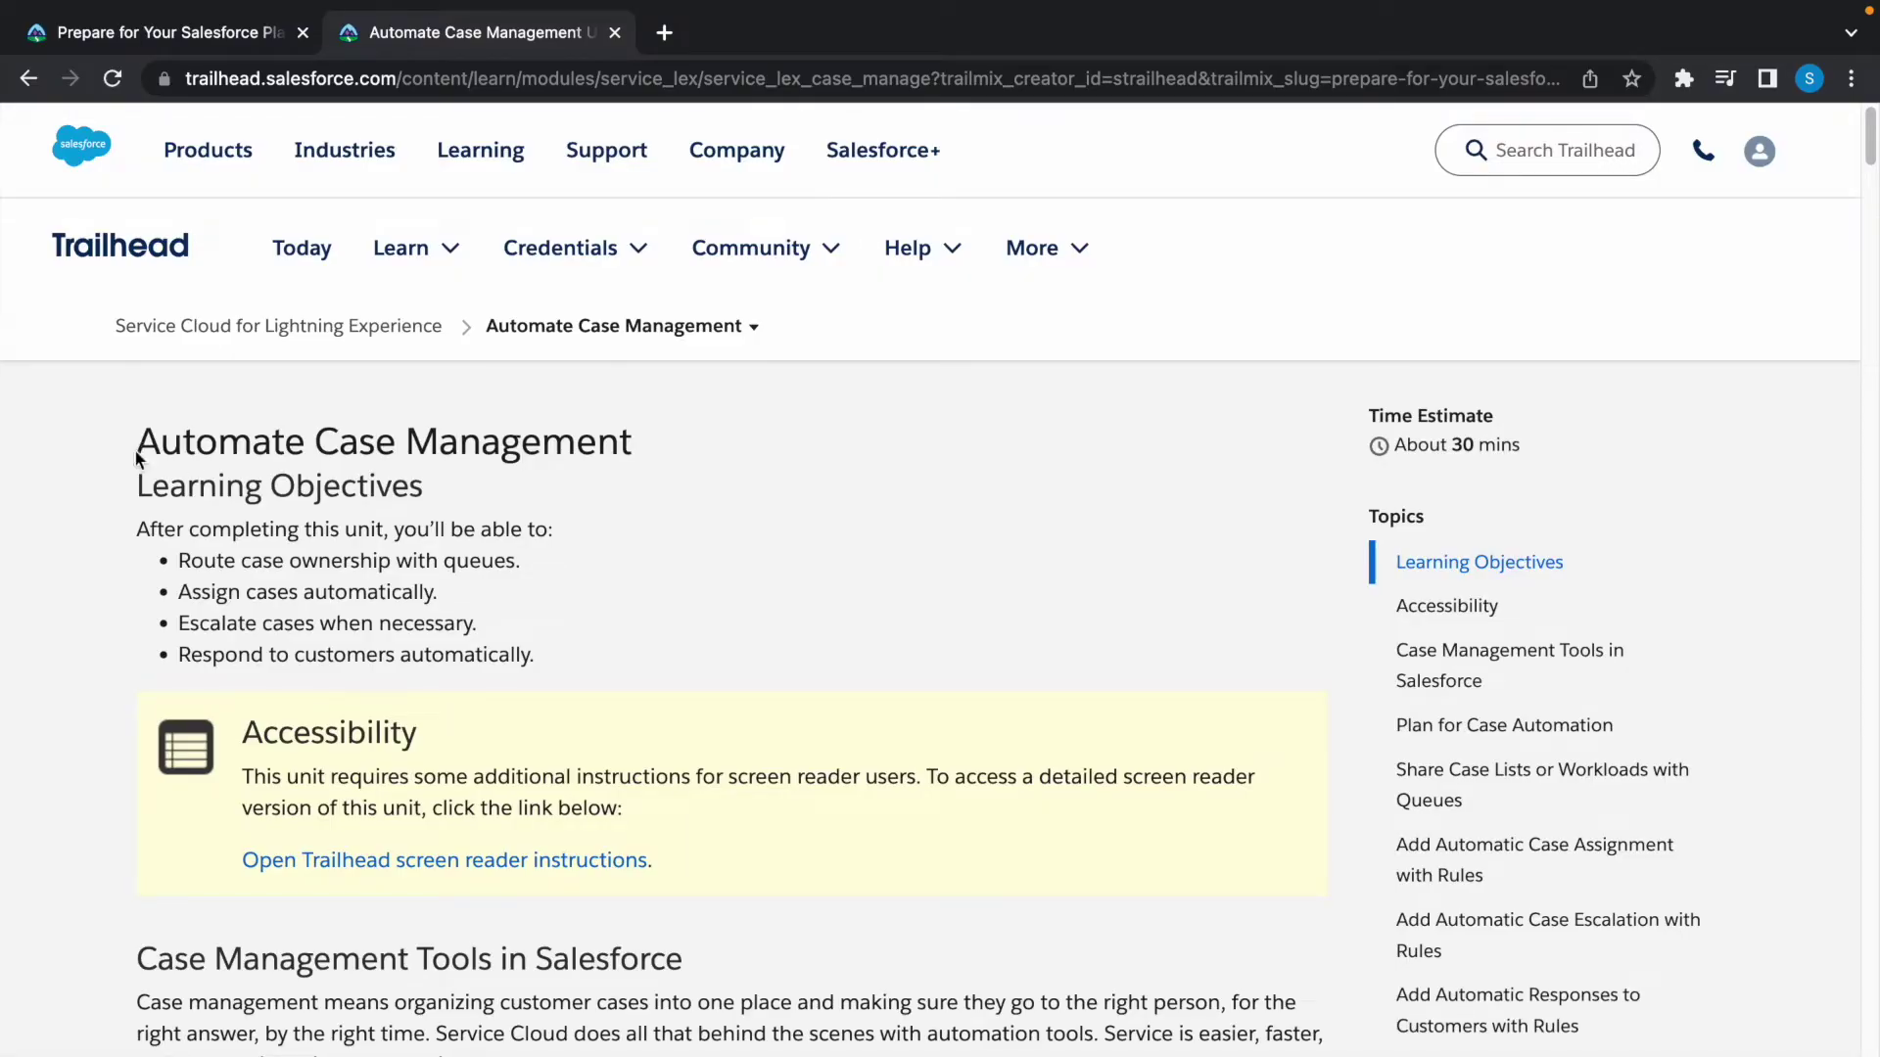
Scroll to the Challenge section and review the Panel2 queue and escalation requirements.
scroll(545, 598, down, 15)
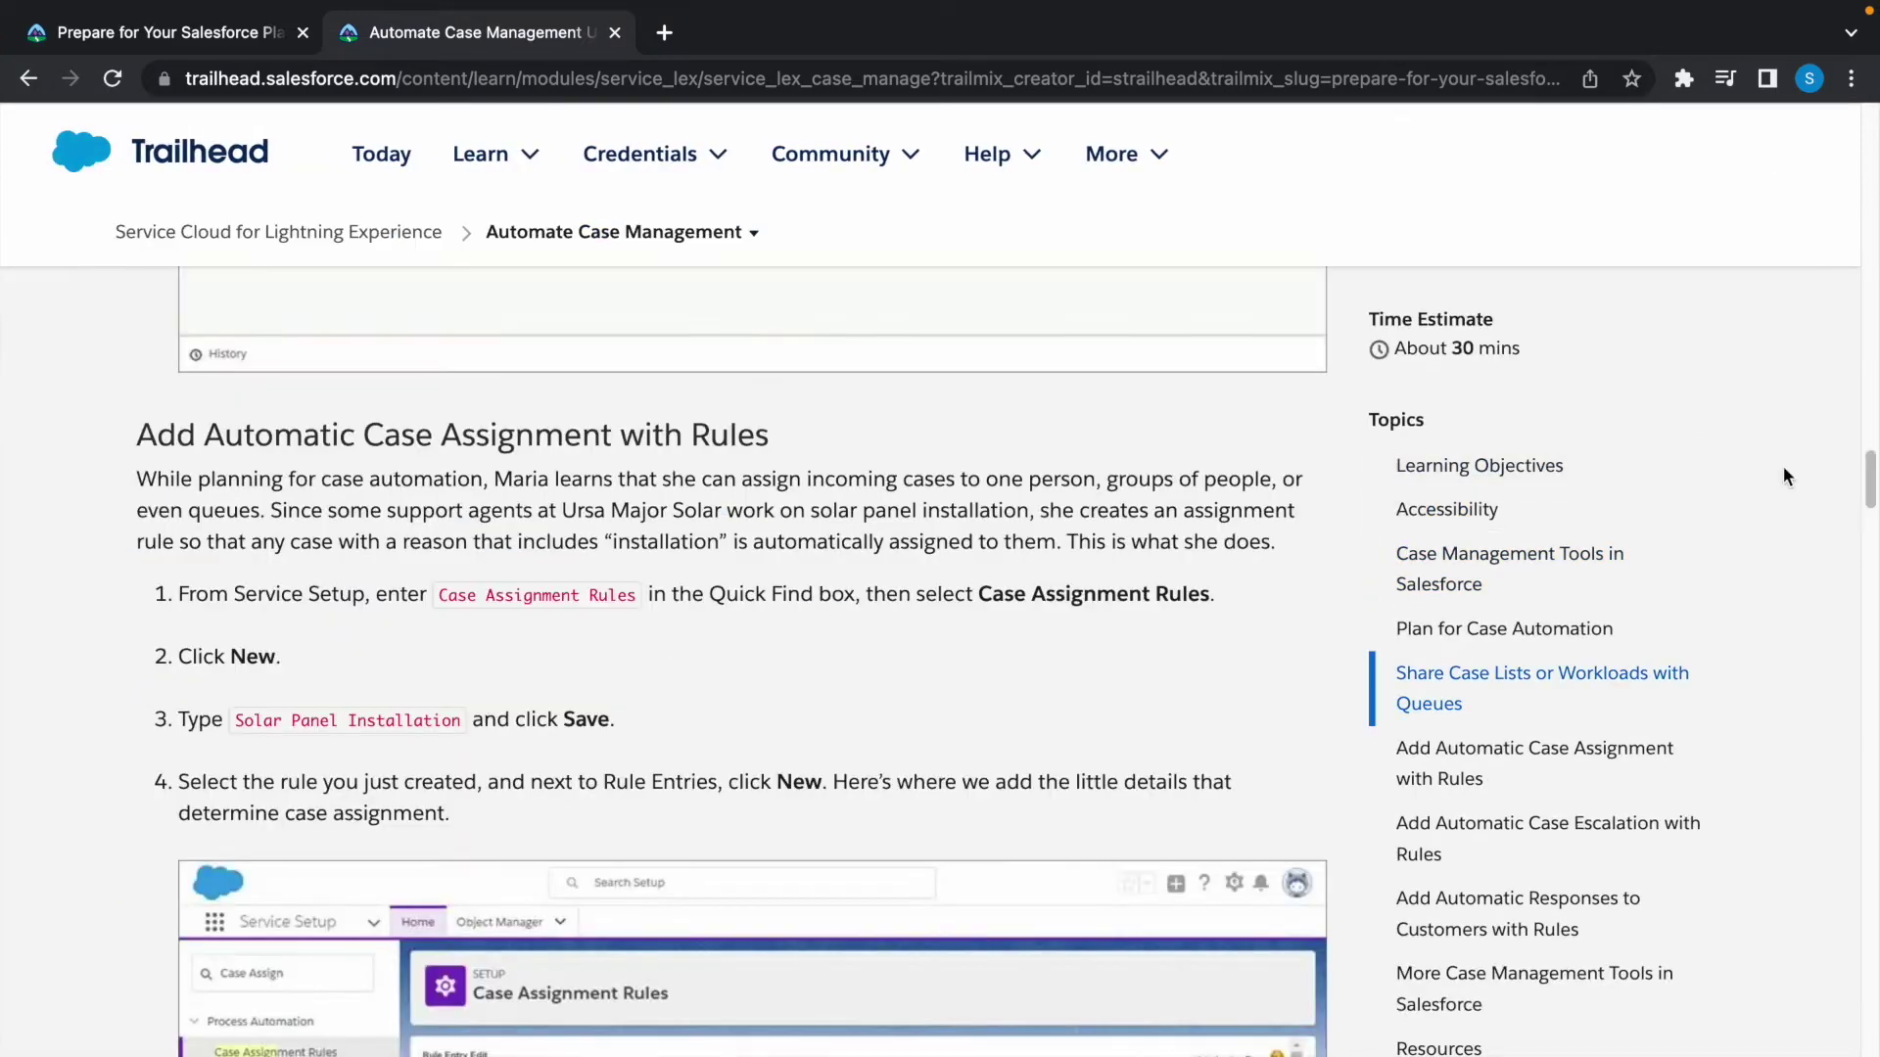
drag(1870, 479, 1870, 646)
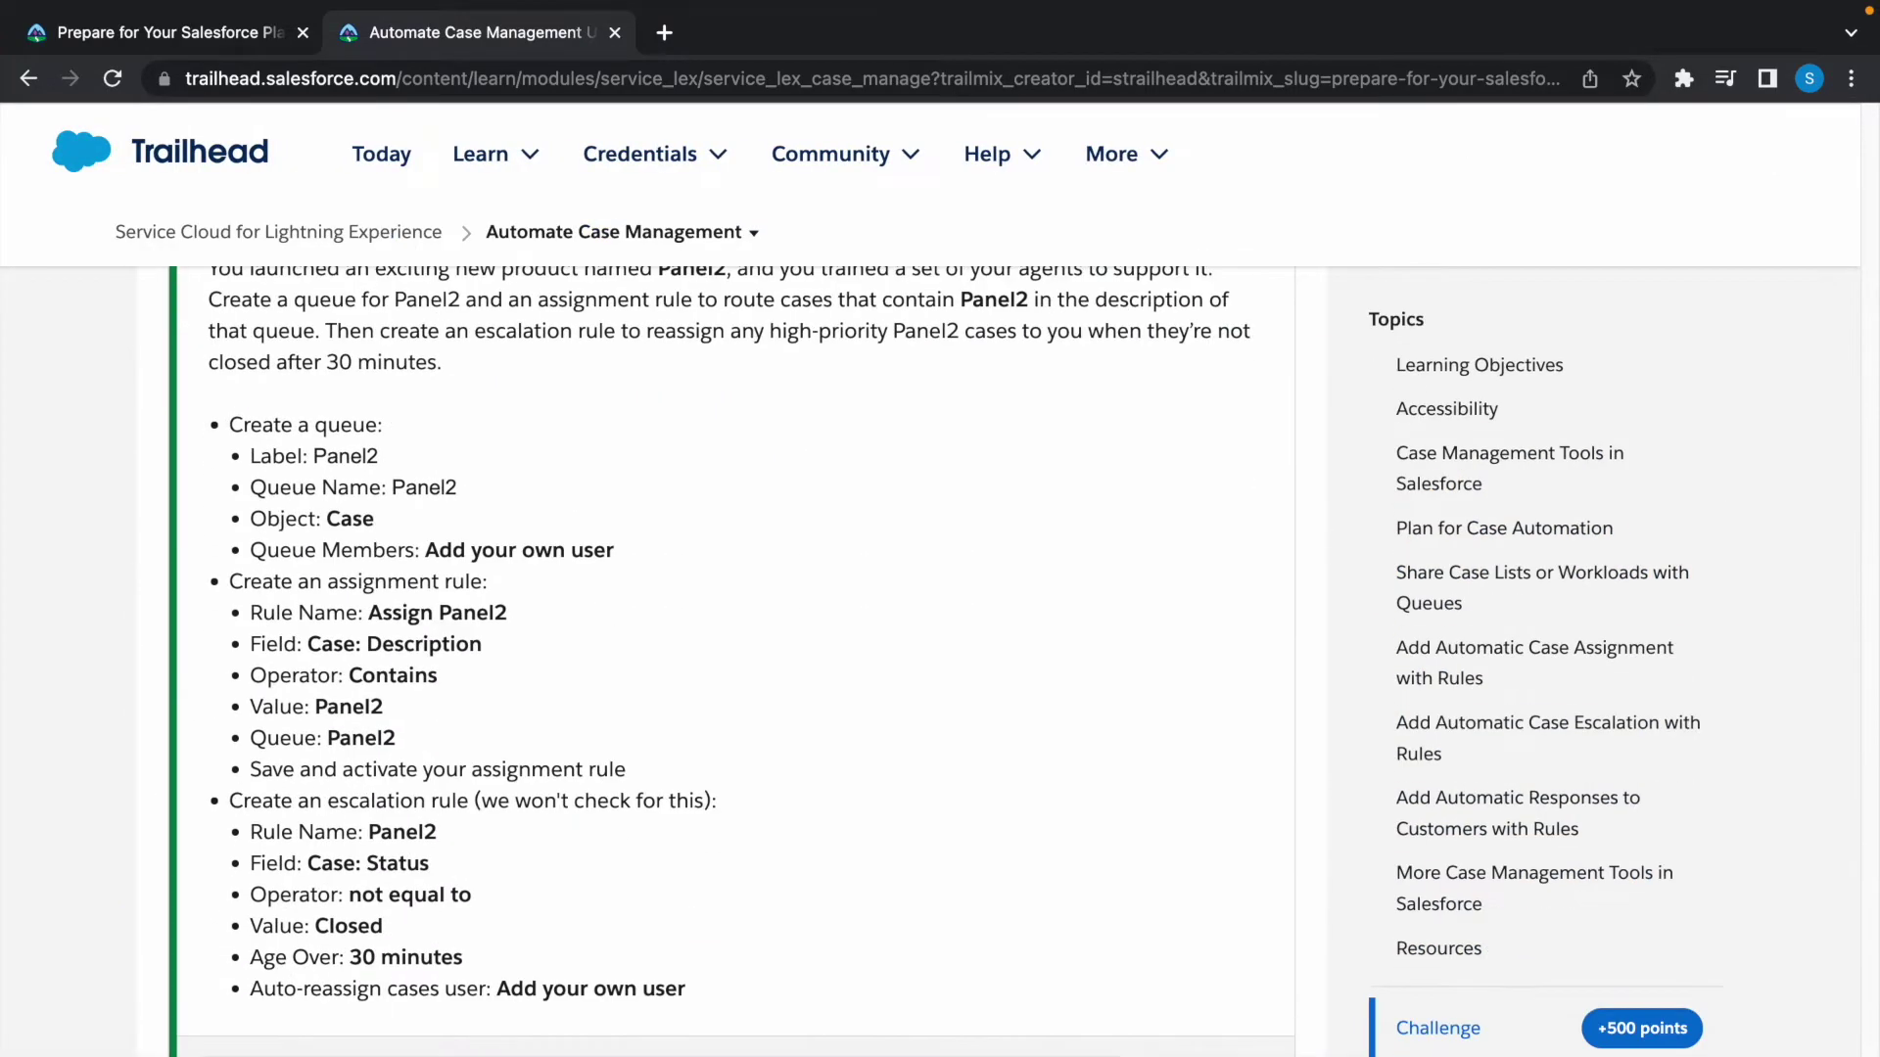
double_click(355, 428)
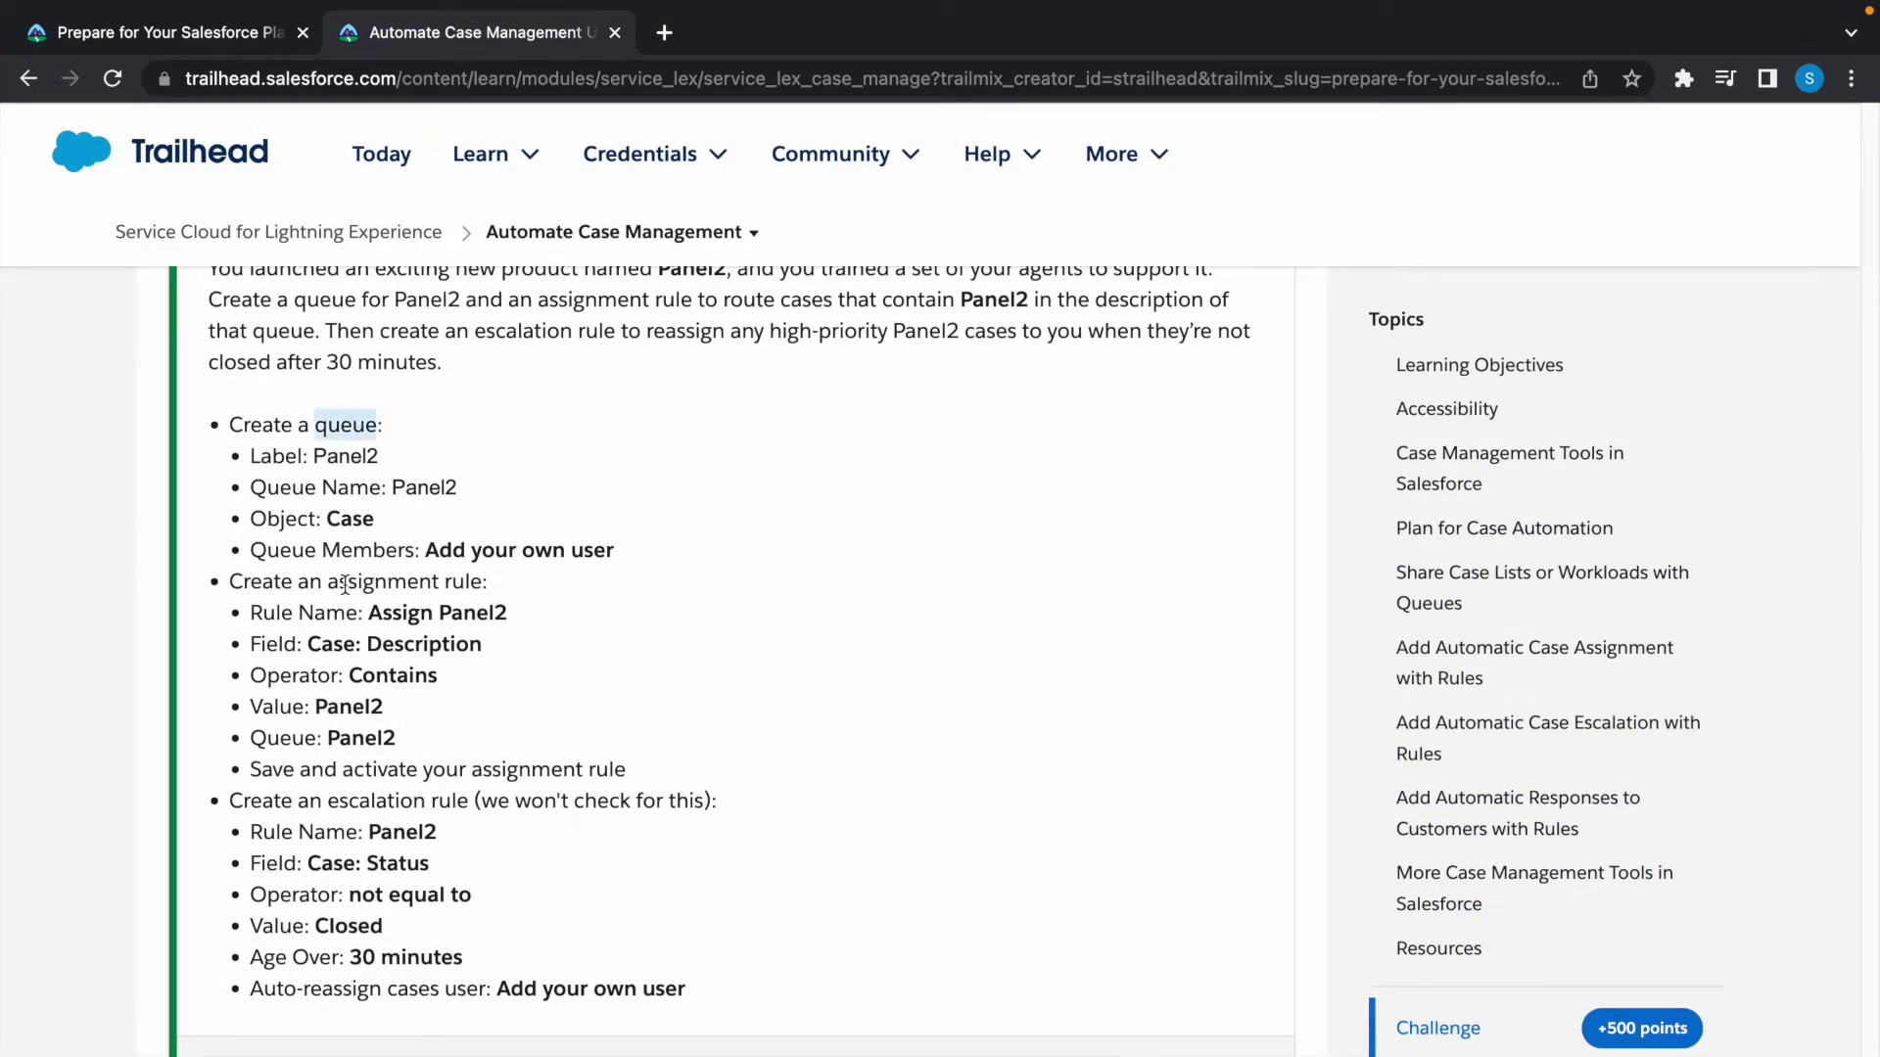
click(345, 584)
double_click(377, 814)
click(377, 815)
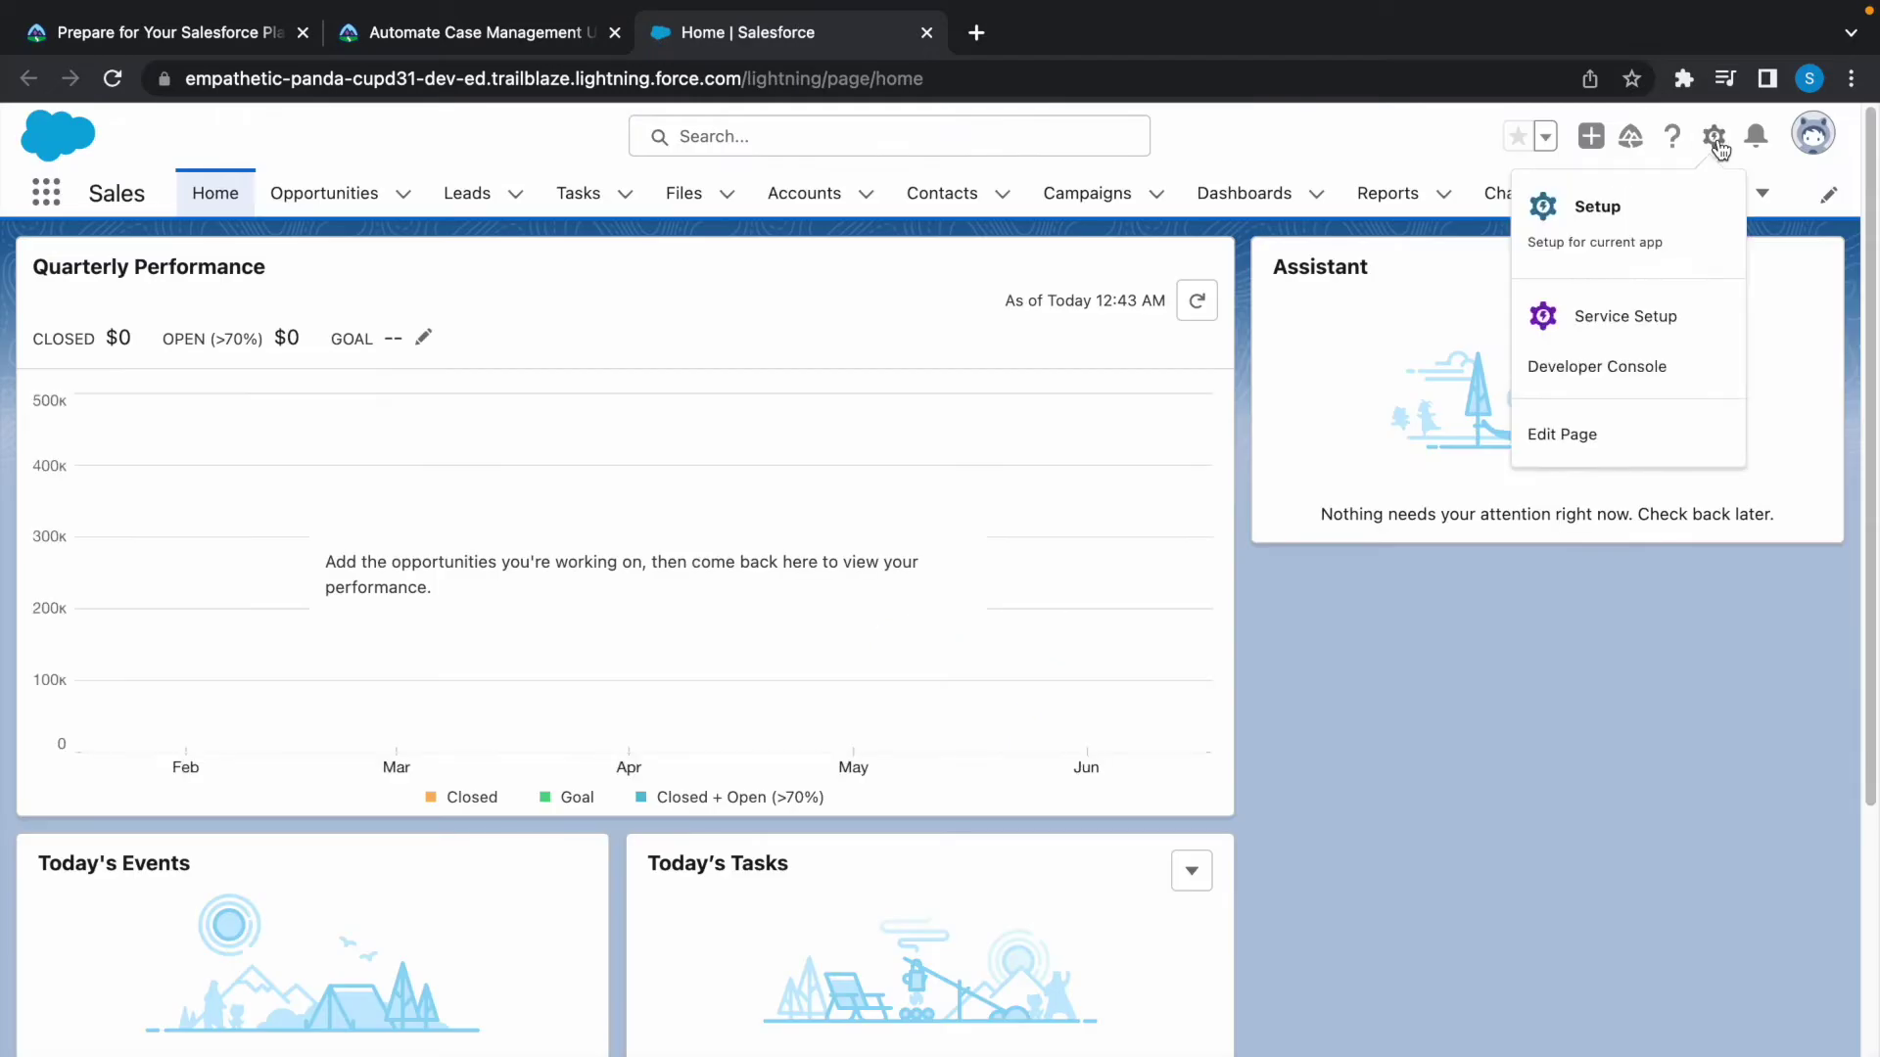
Open Setup's Queues page via Quick Find 'queu', then select the Panel2 label in Trailhead.
click(1589, 205)
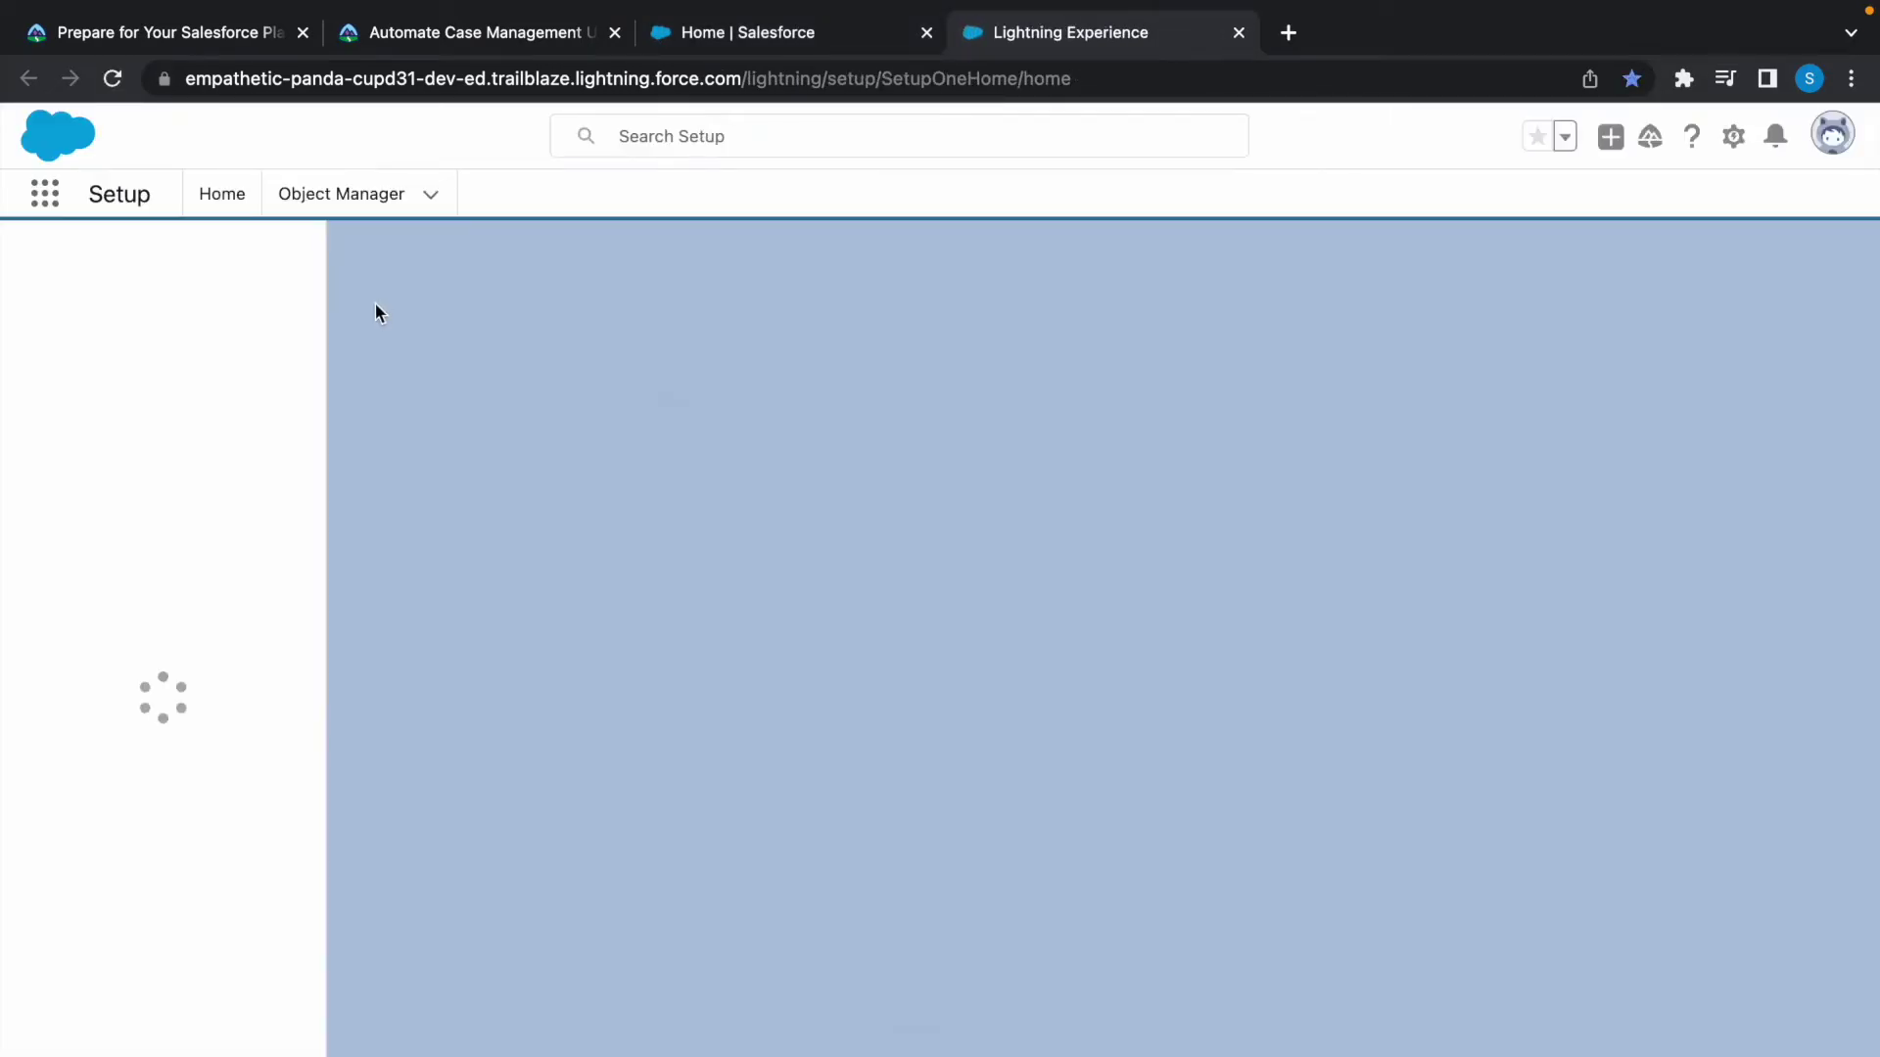
click(114, 258)
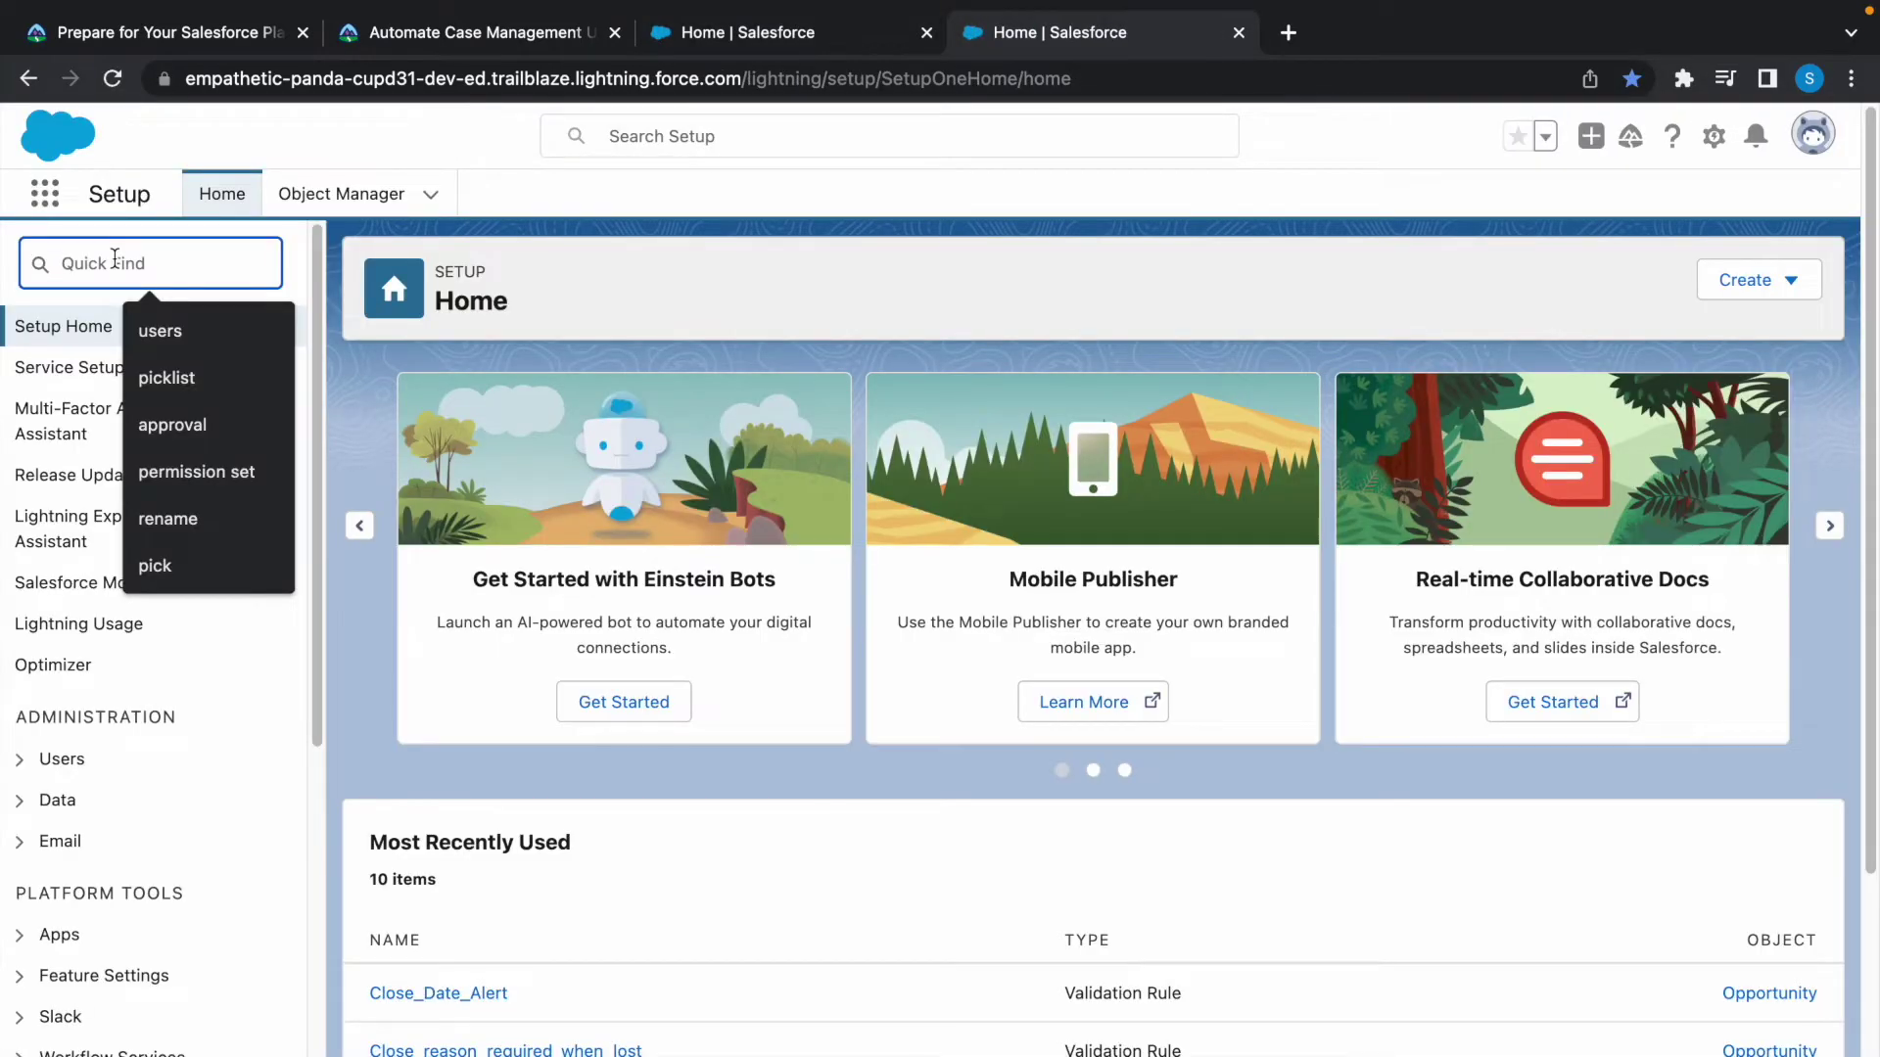
text(queues)
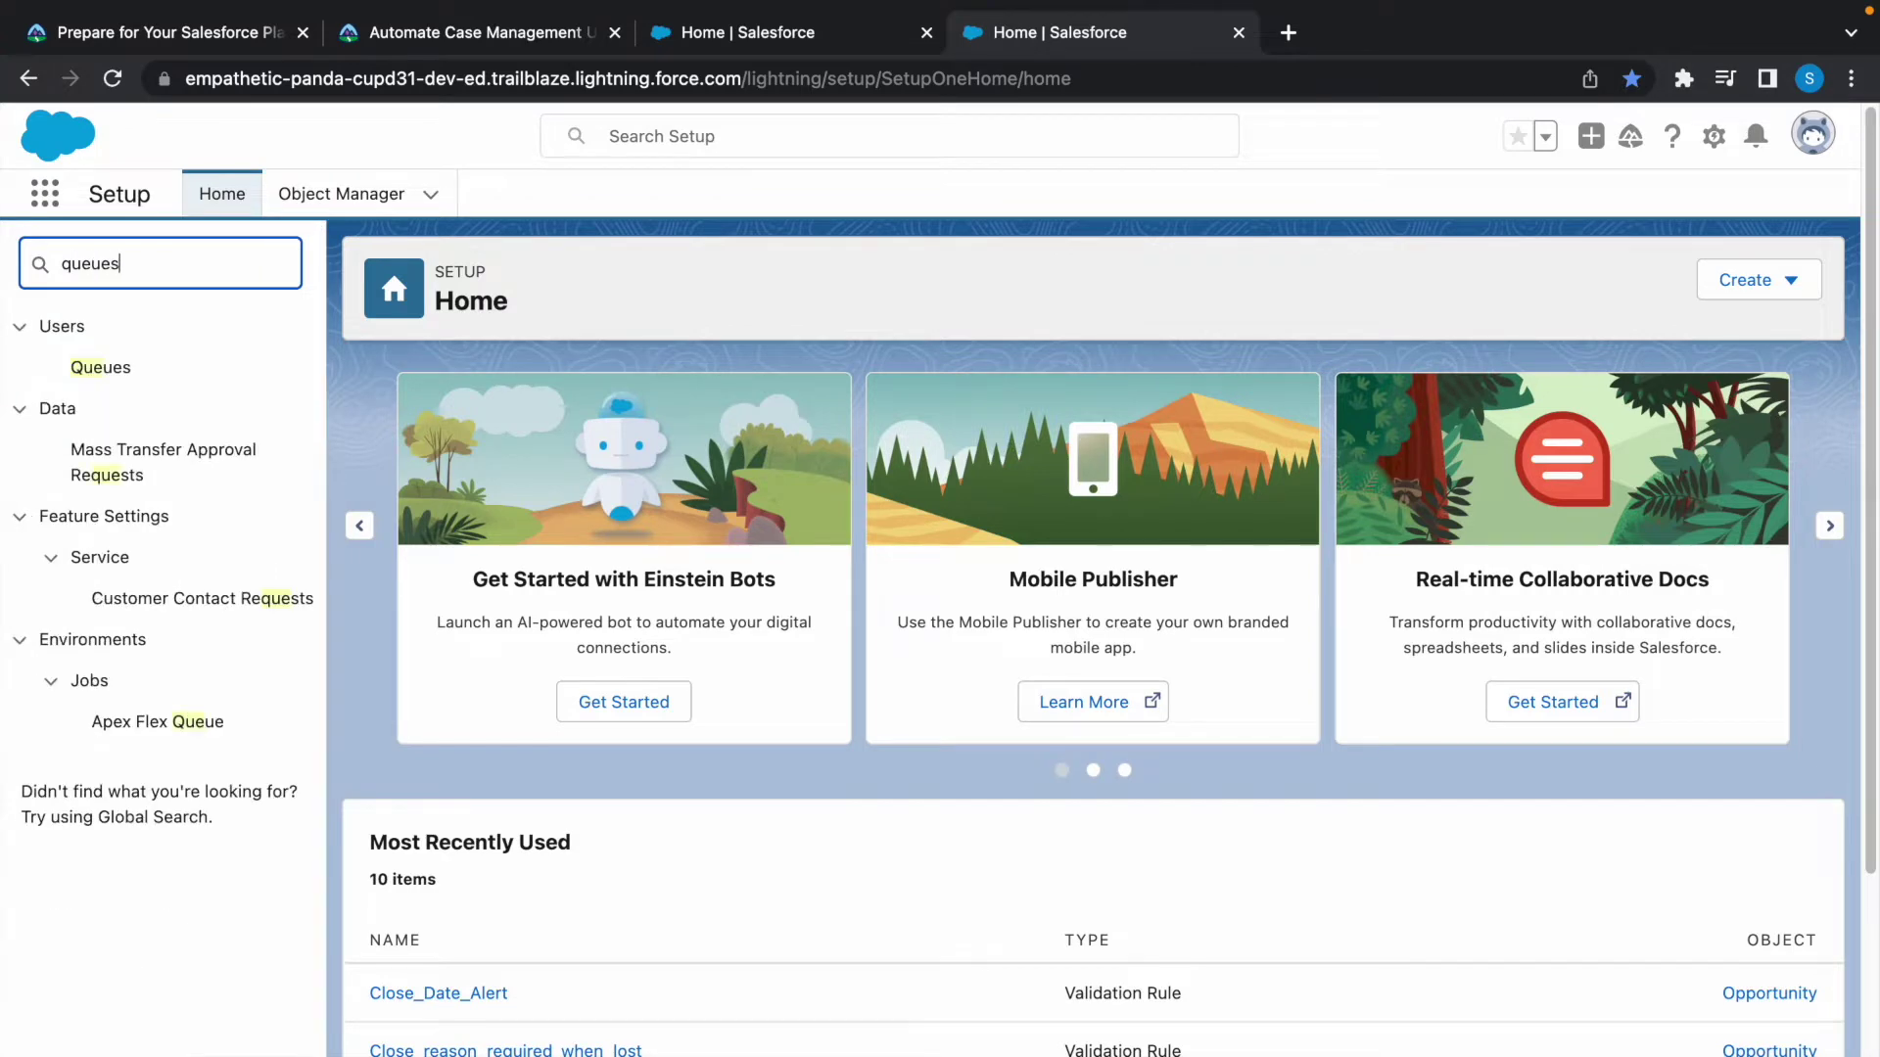
click(101, 368)
key(super+2)
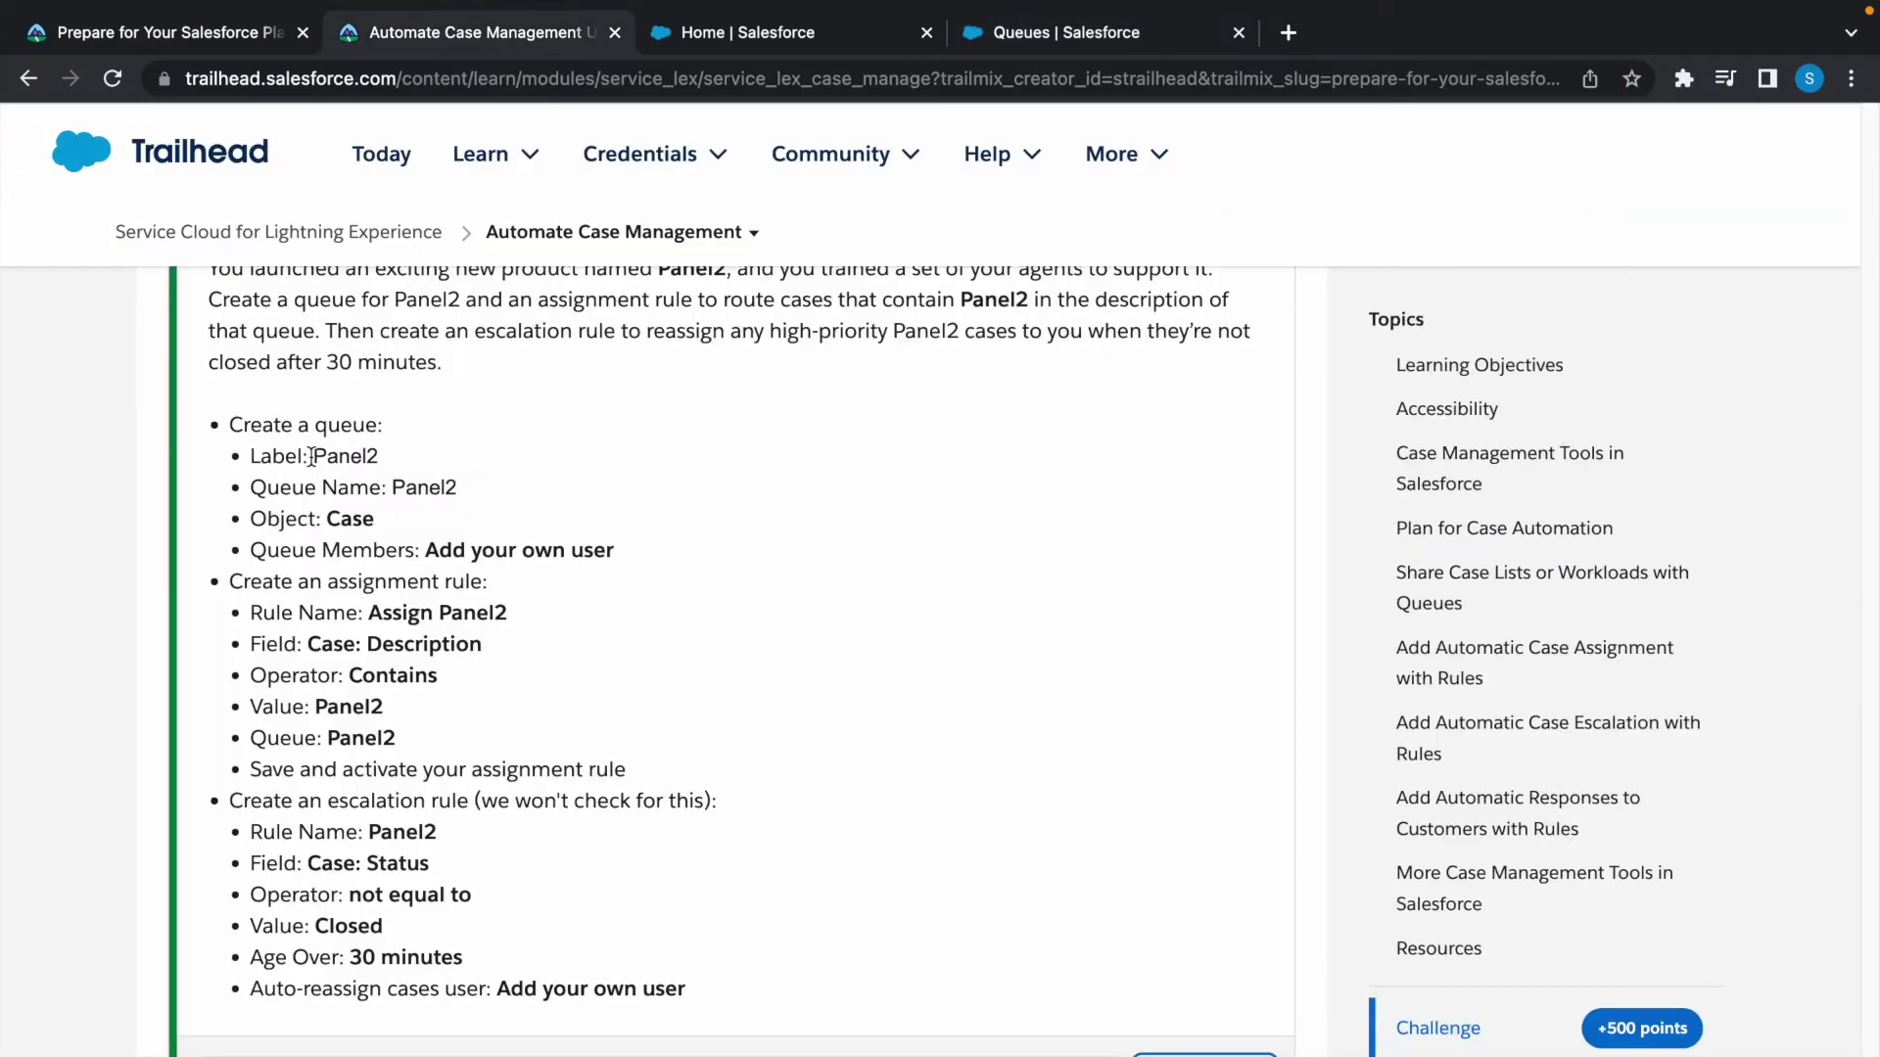
double_click(346, 456)
key(super+c)
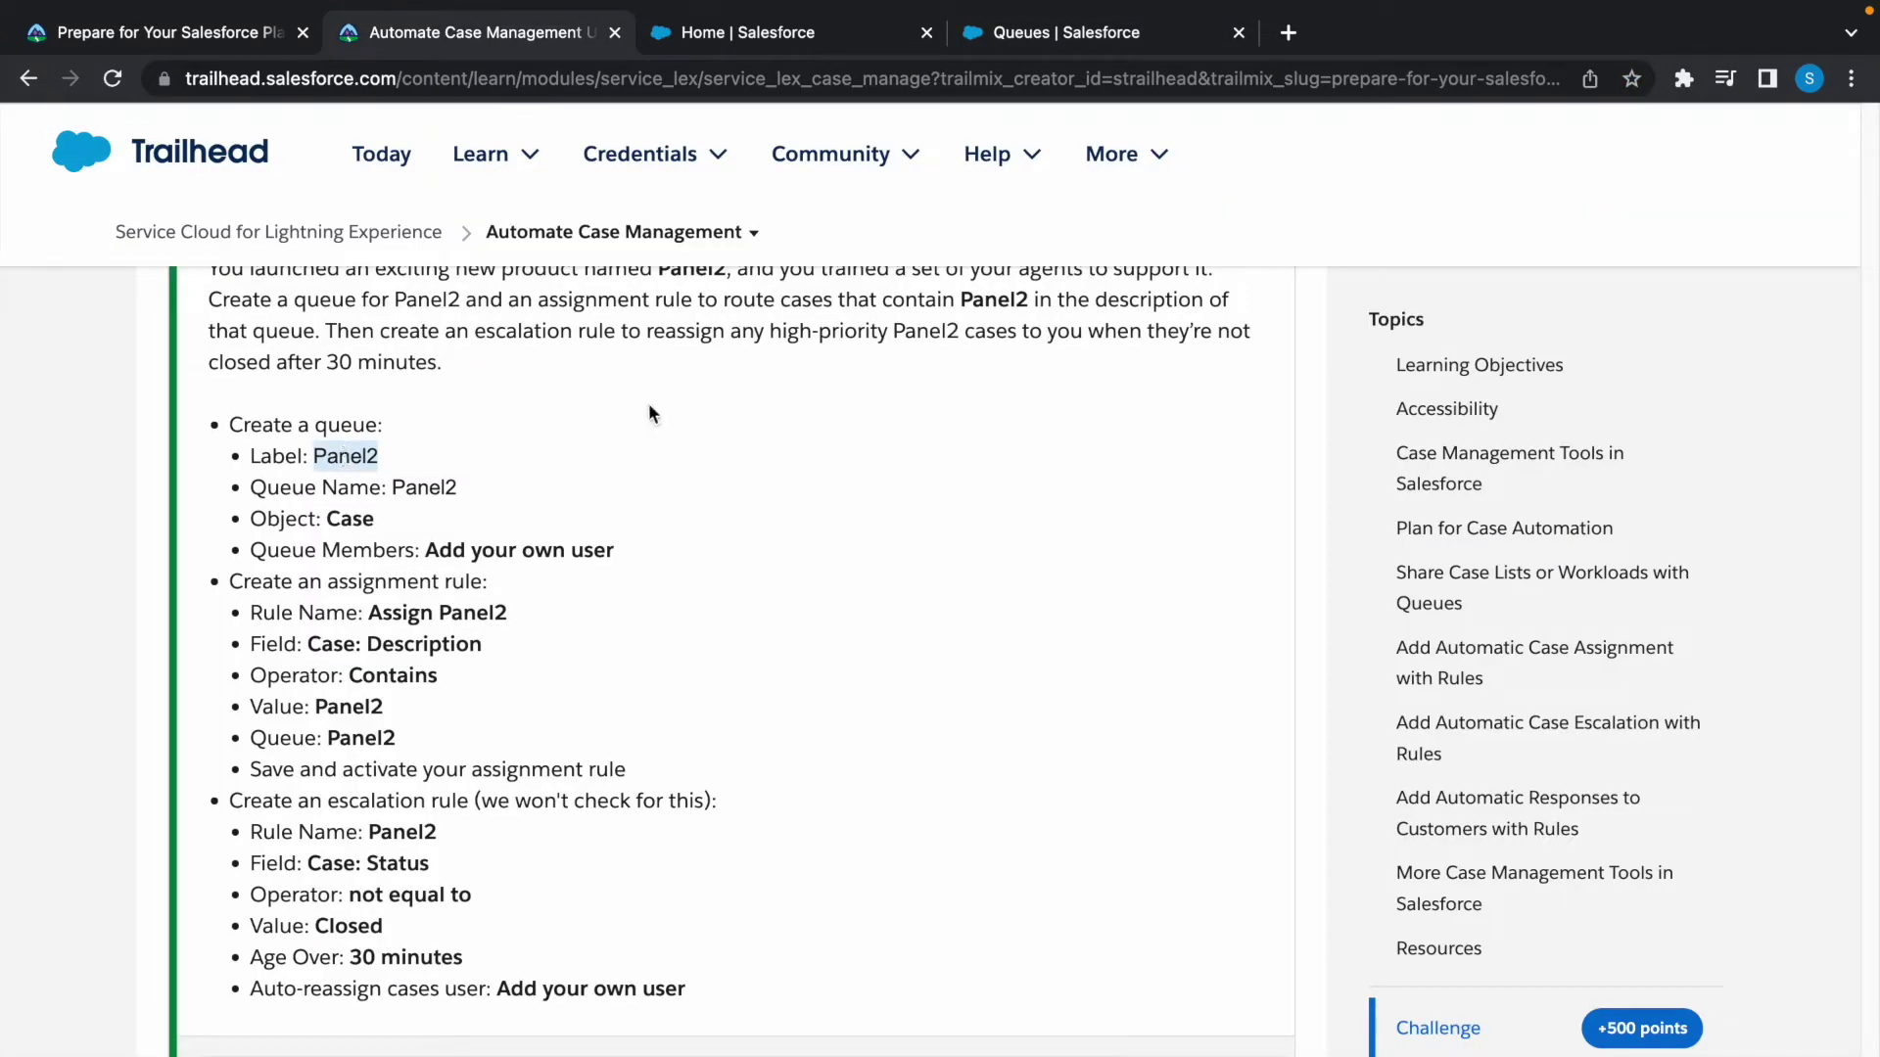
Label the new queue Panel2 and add Case to its supported objects.
key(super+4)
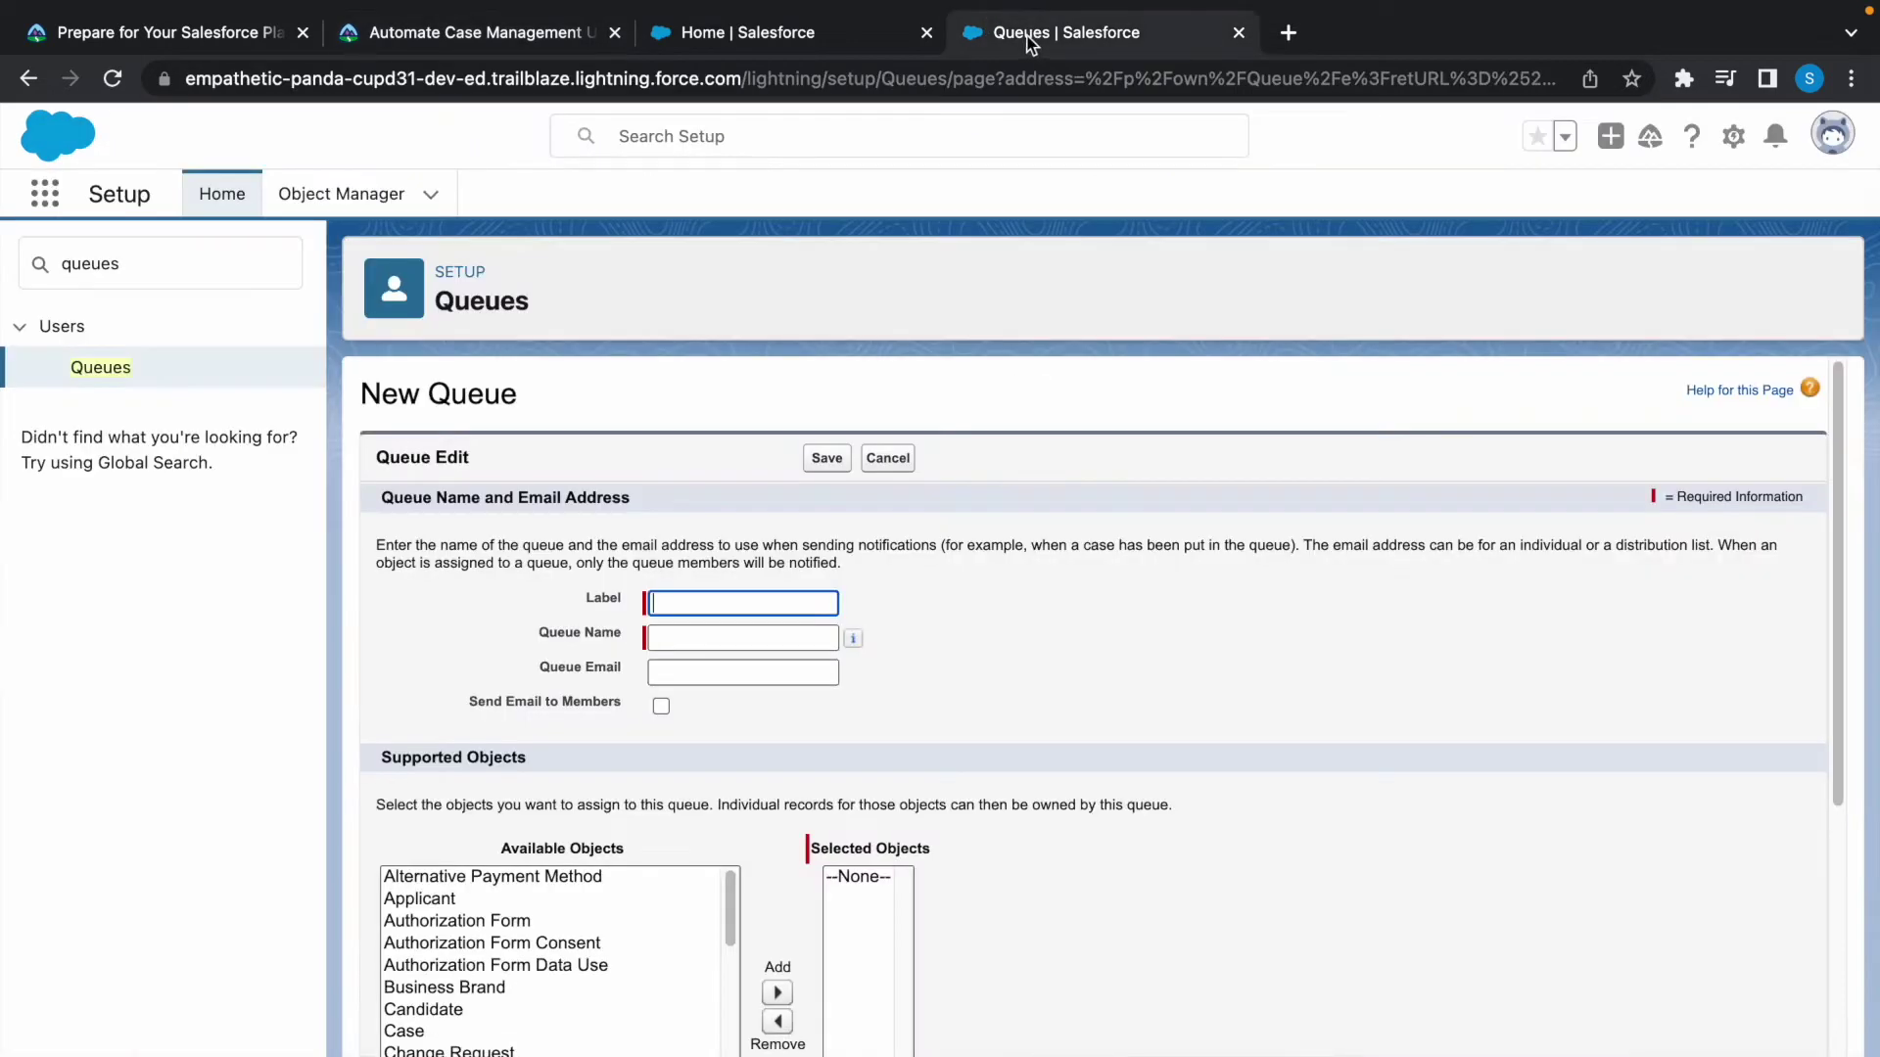
click(678, 599)
key(super+v)
key(super+Tab)
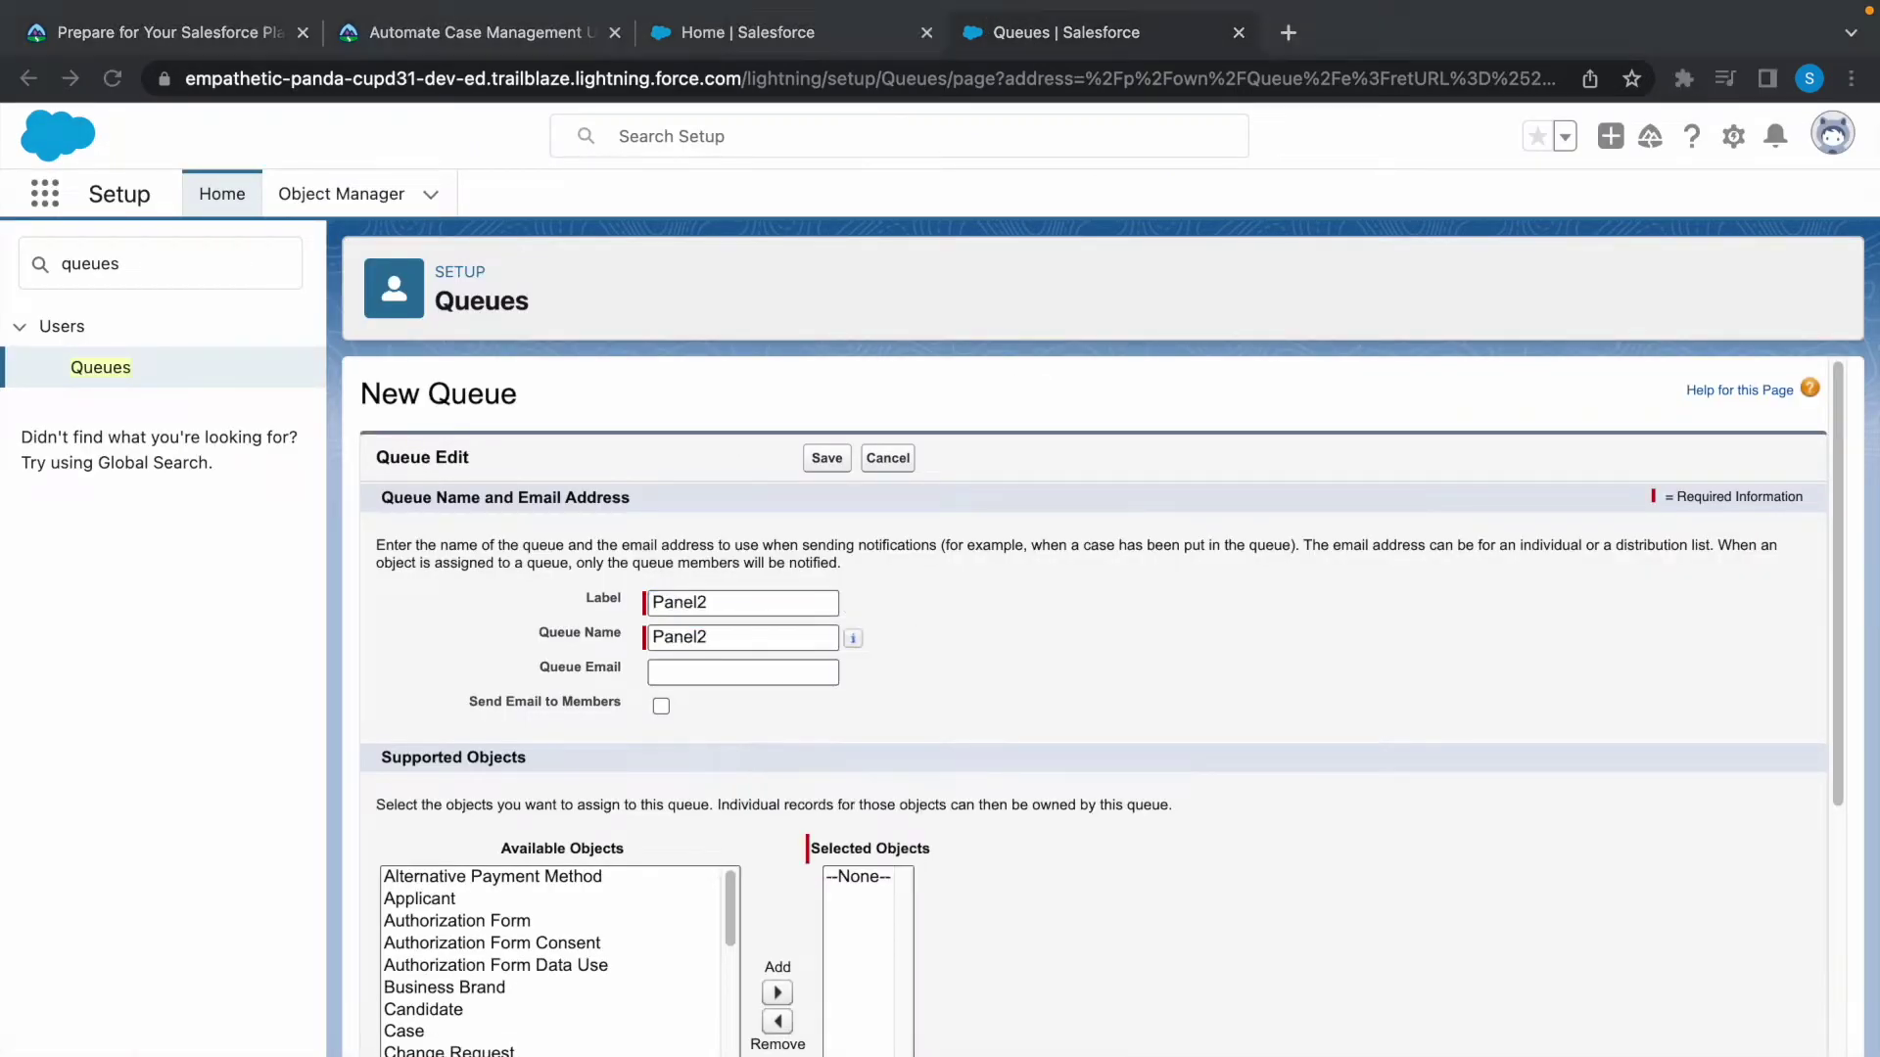
scroll(224, 1031, down, 2)
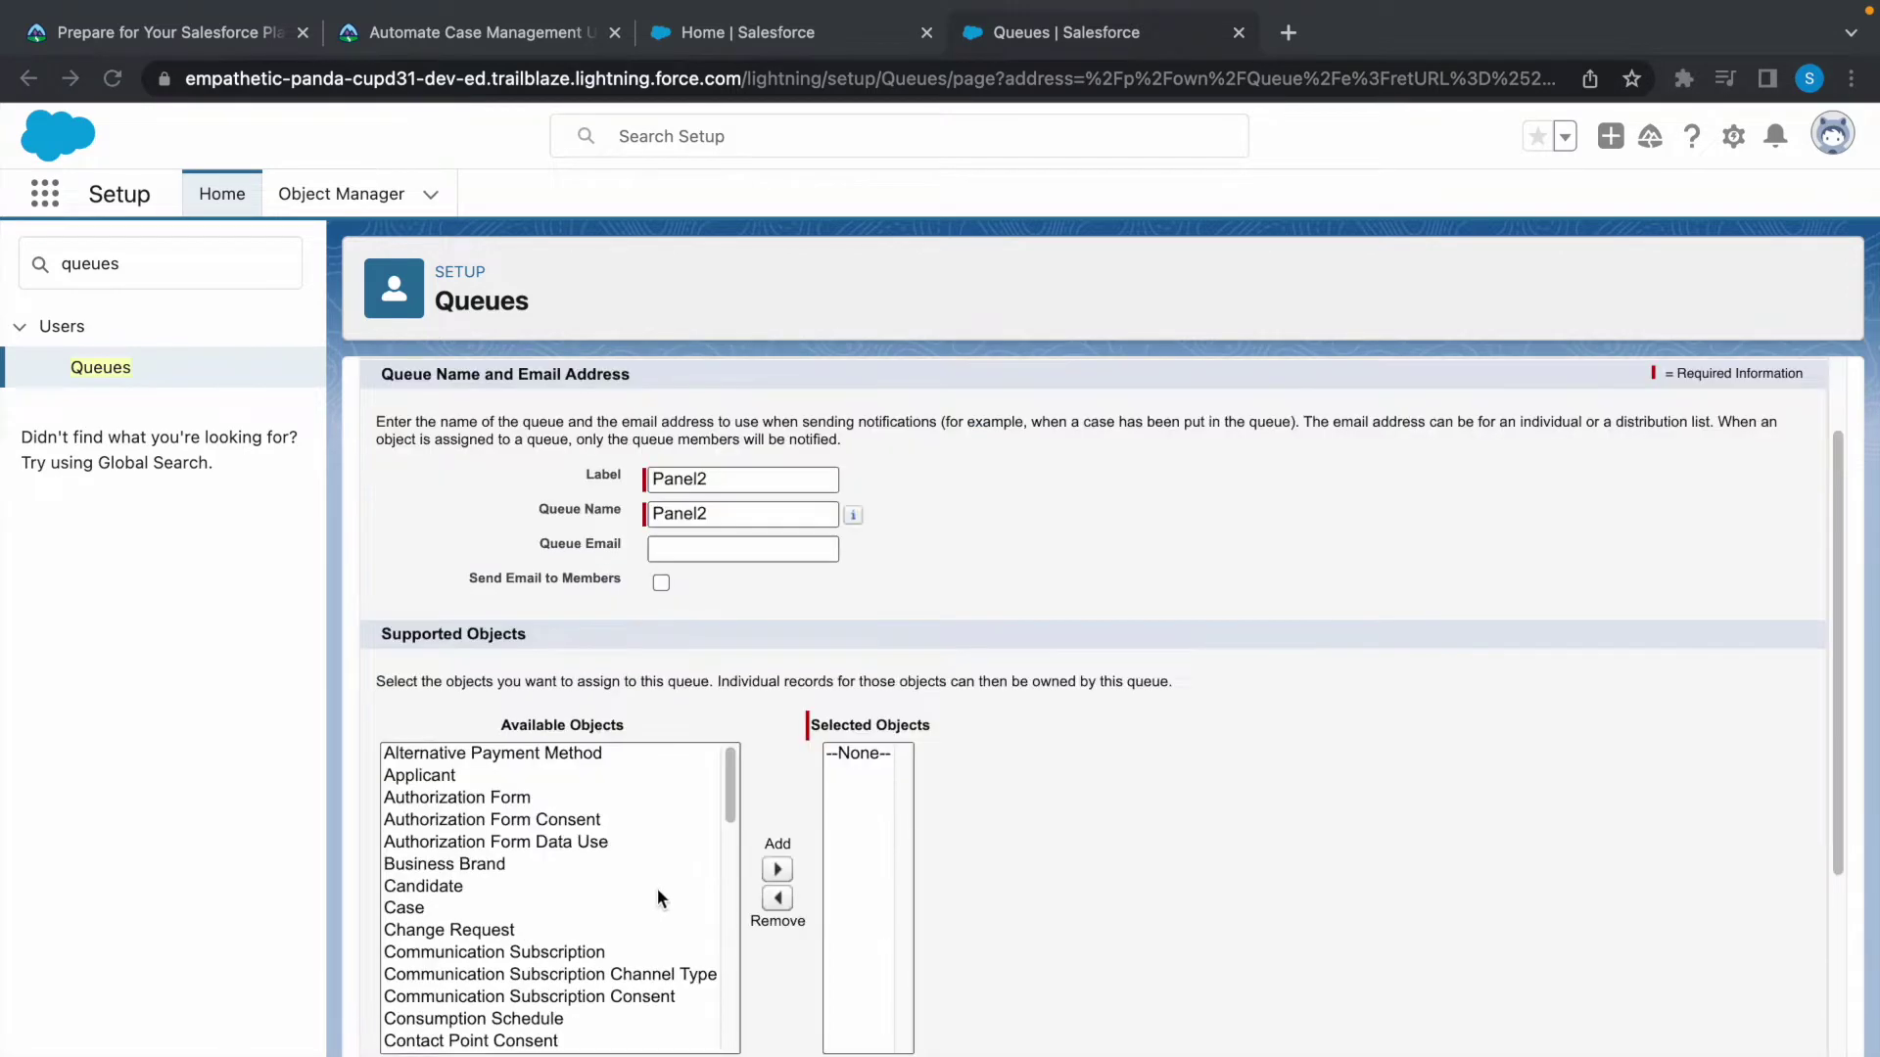
click(421, 915)
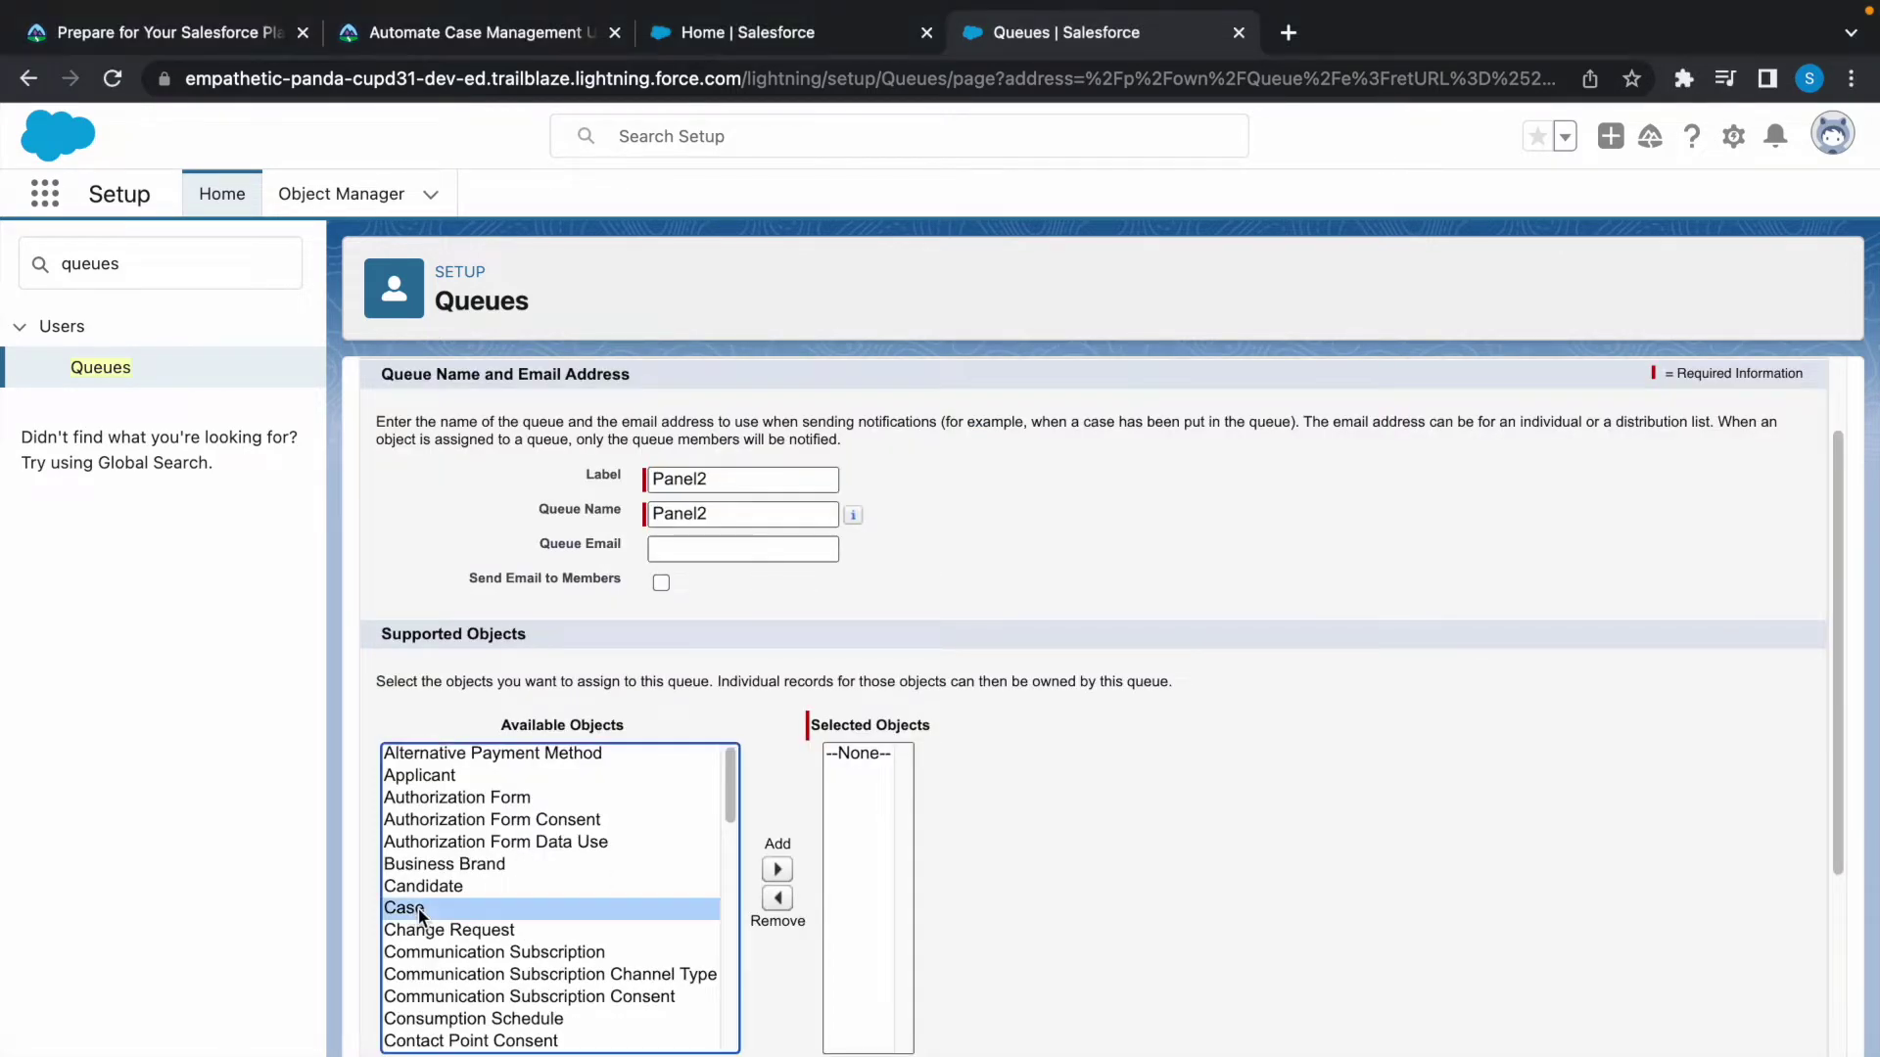
click(777, 869)
Add your own user as a queue member and save the Panel2 queue.
scroll(1033, 773, down, 5)
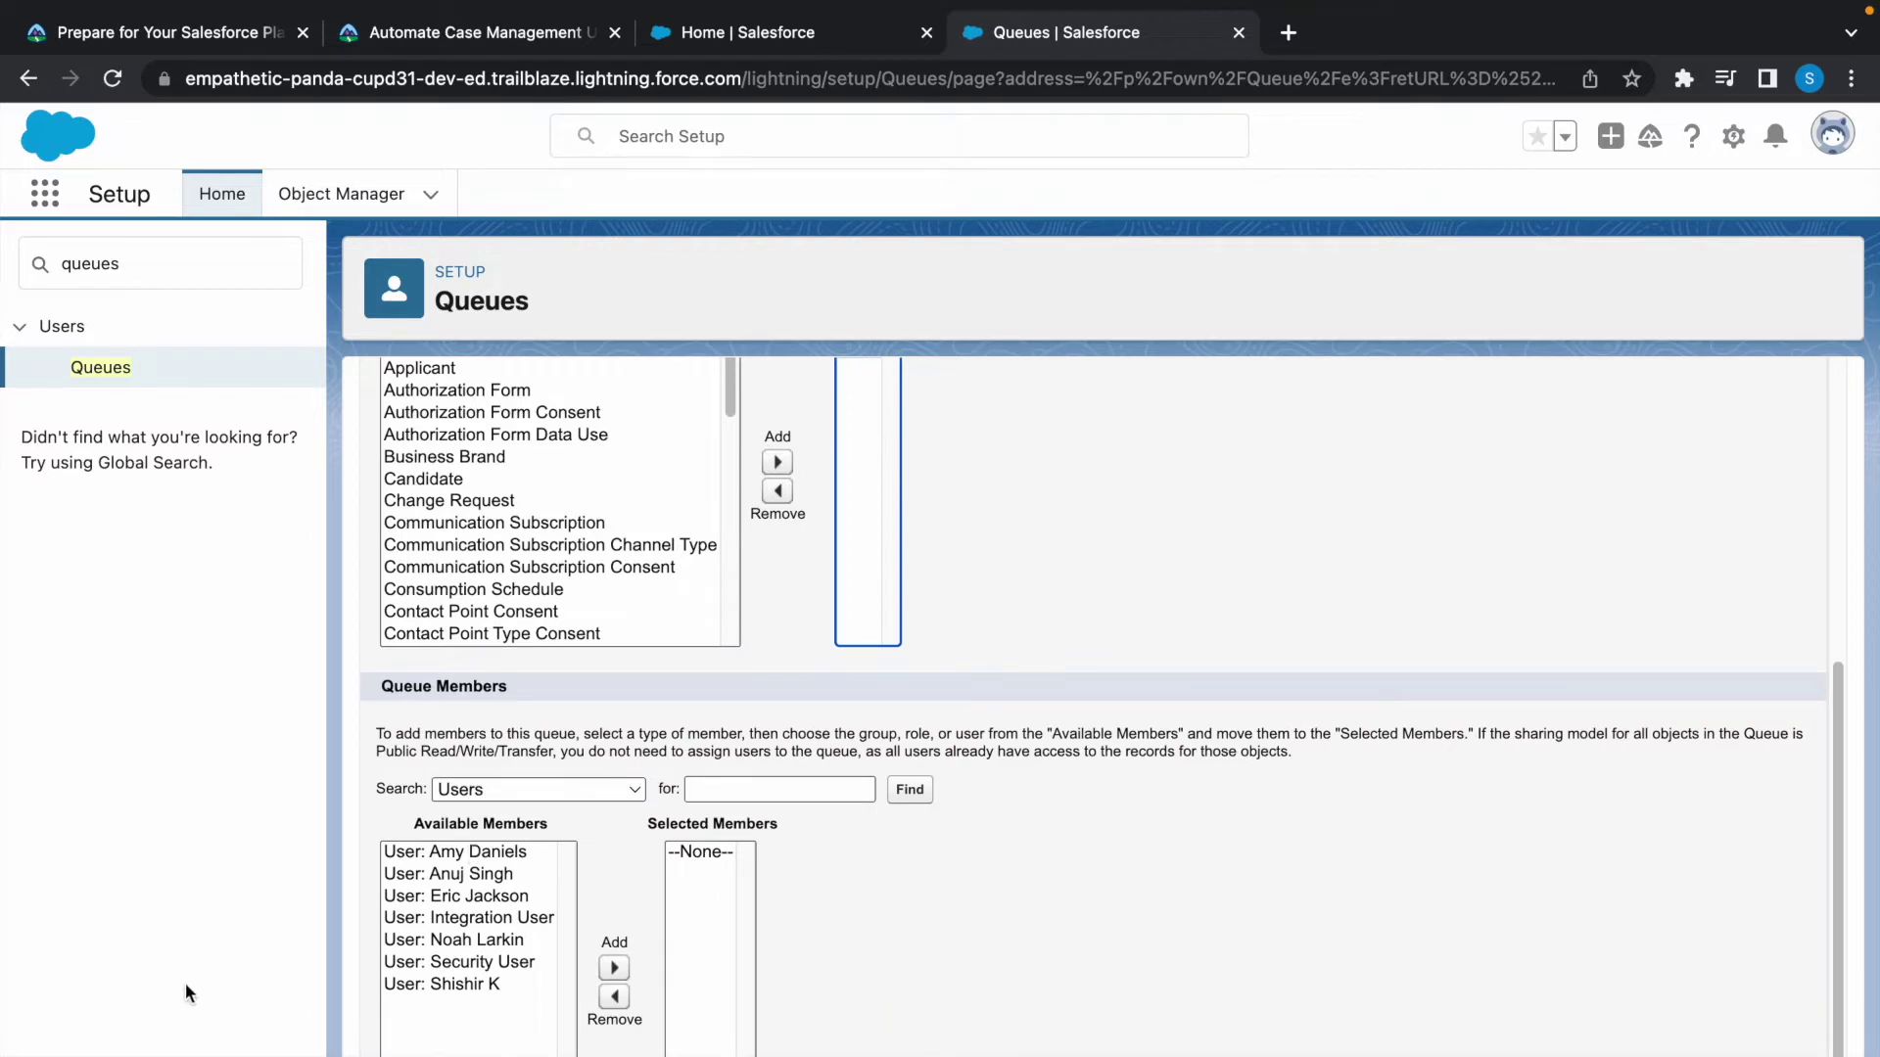
click(460, 35)
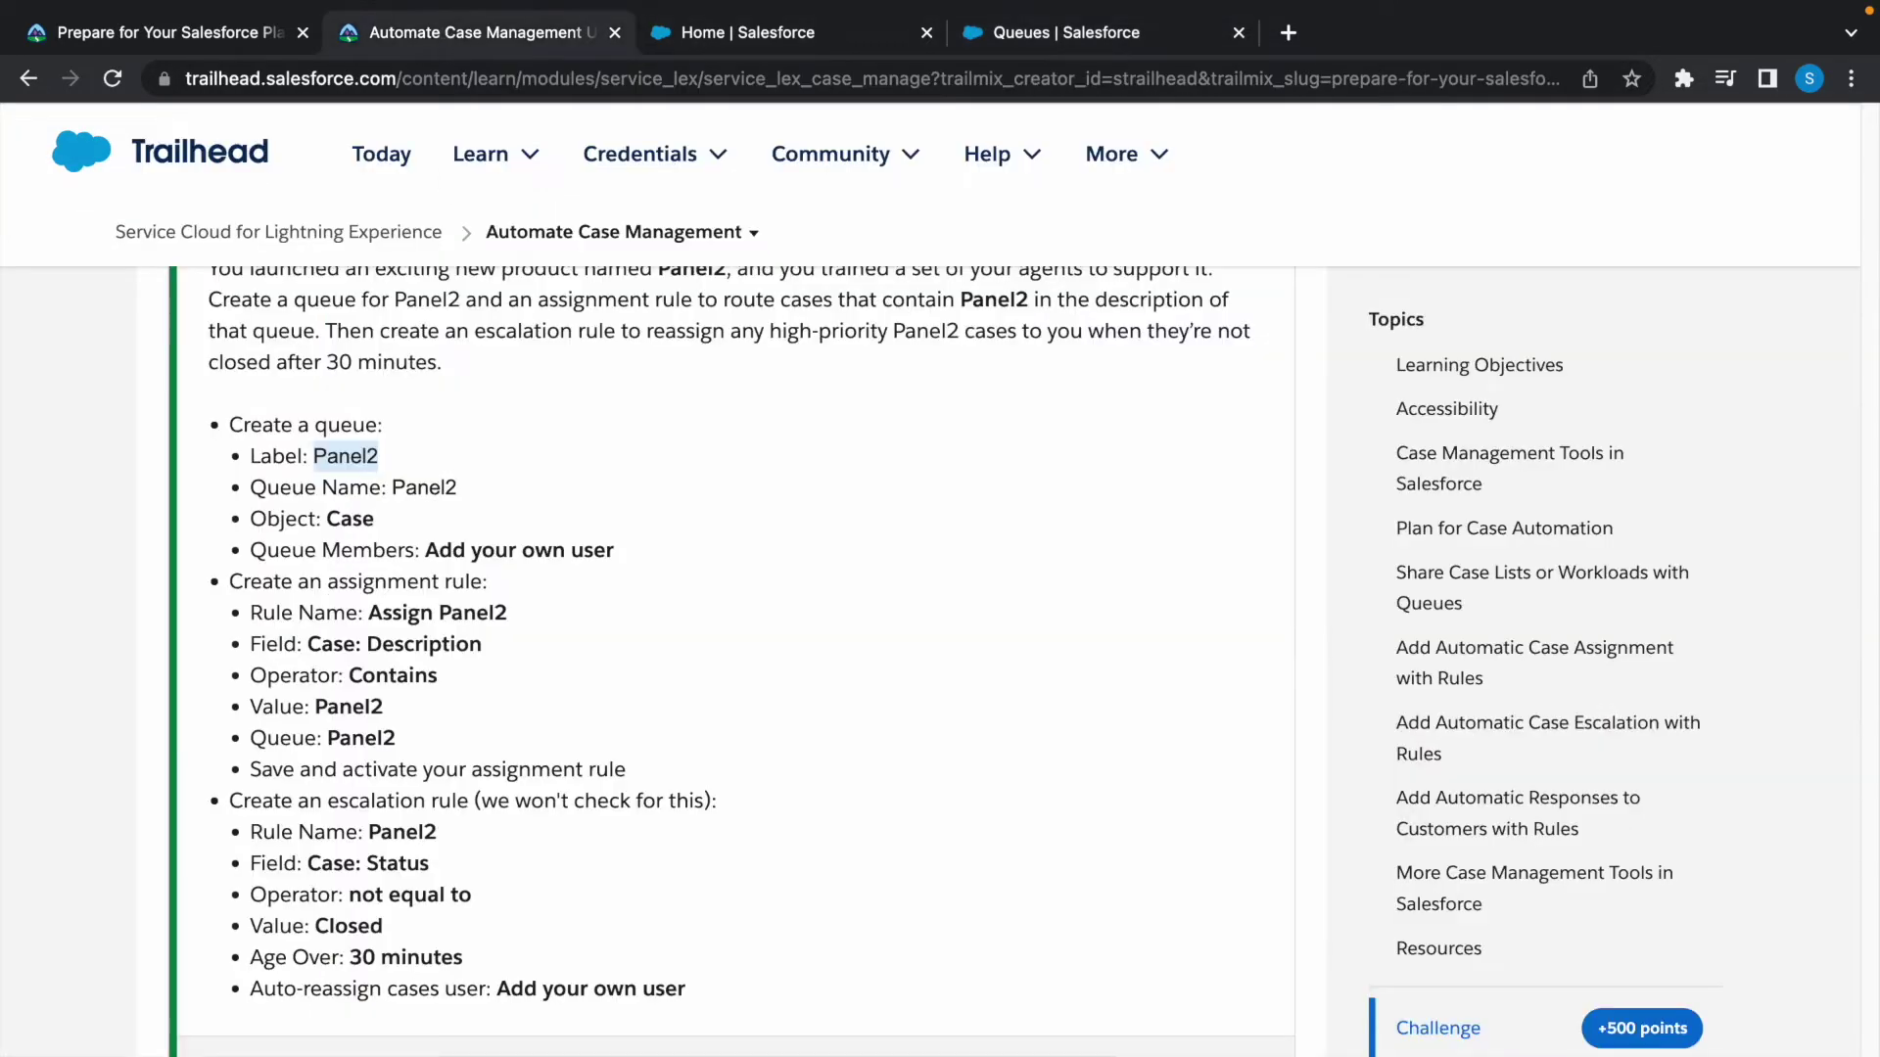
drag(427, 549, 706, 546)
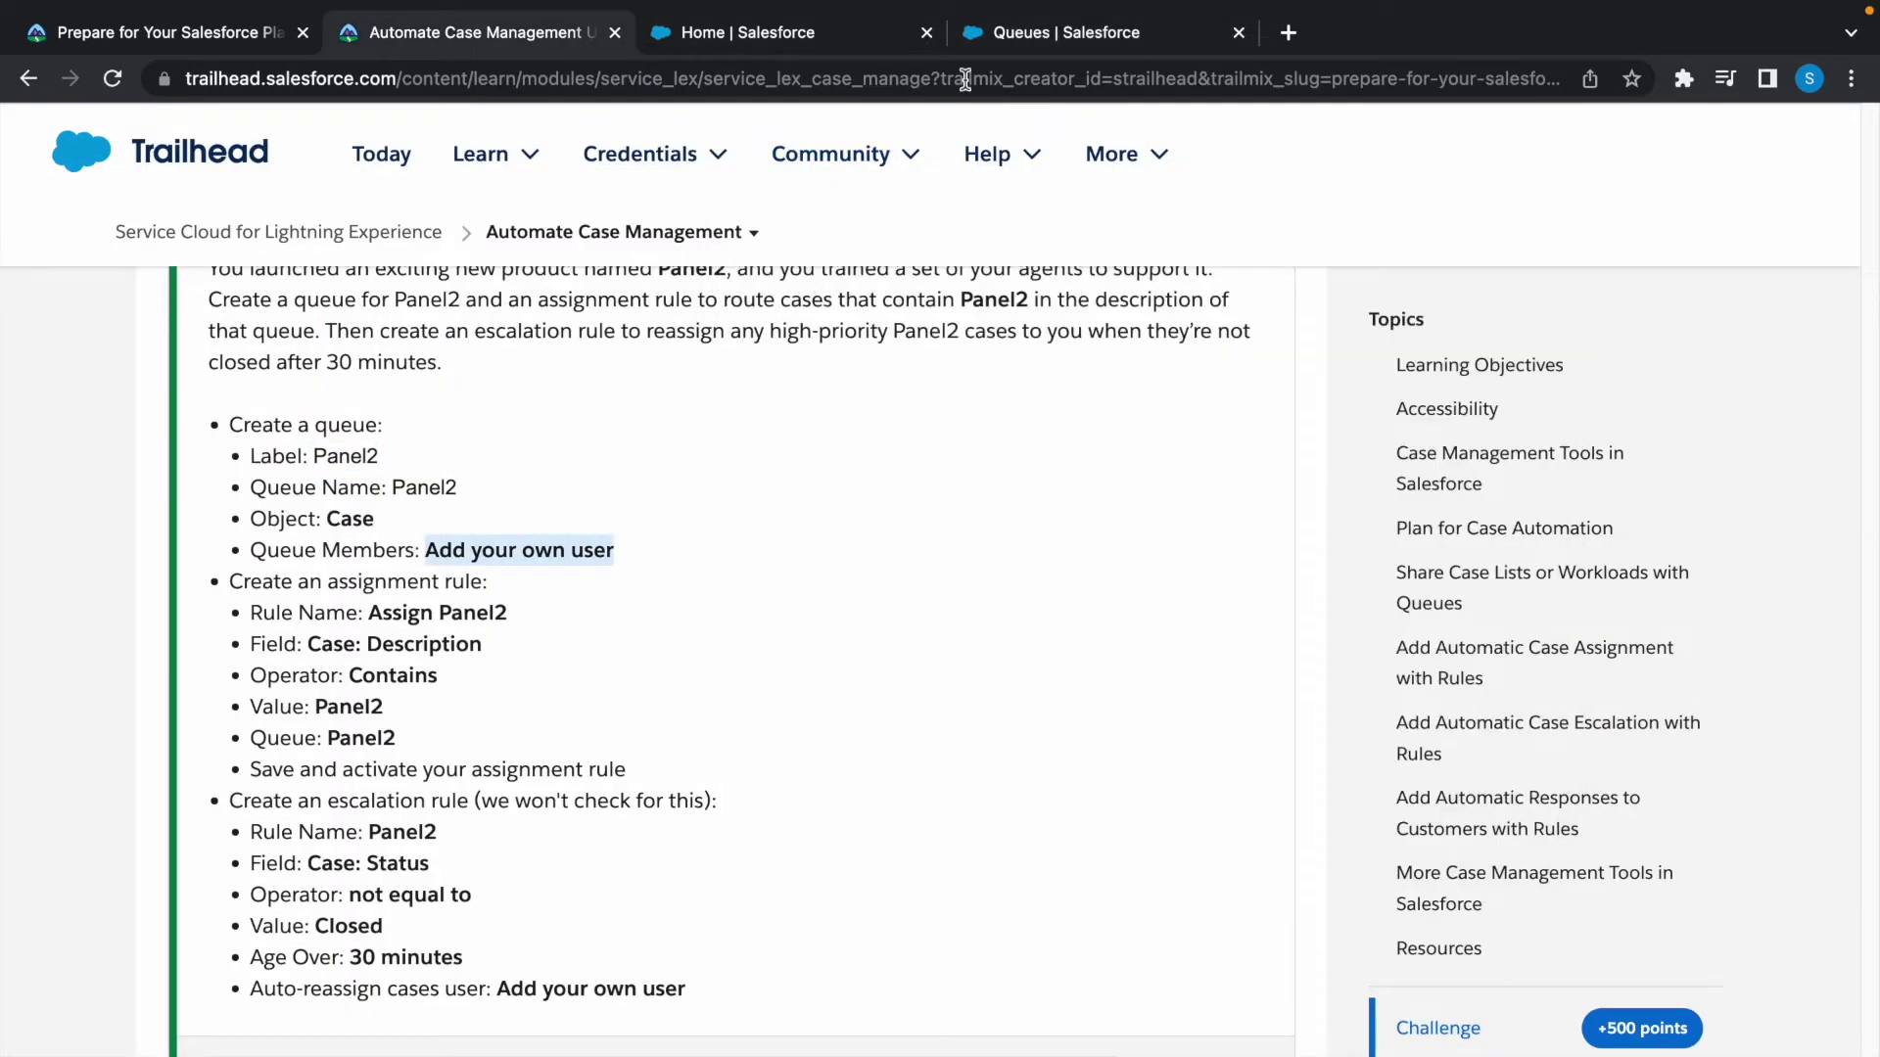
click(1016, 37)
click(432, 987)
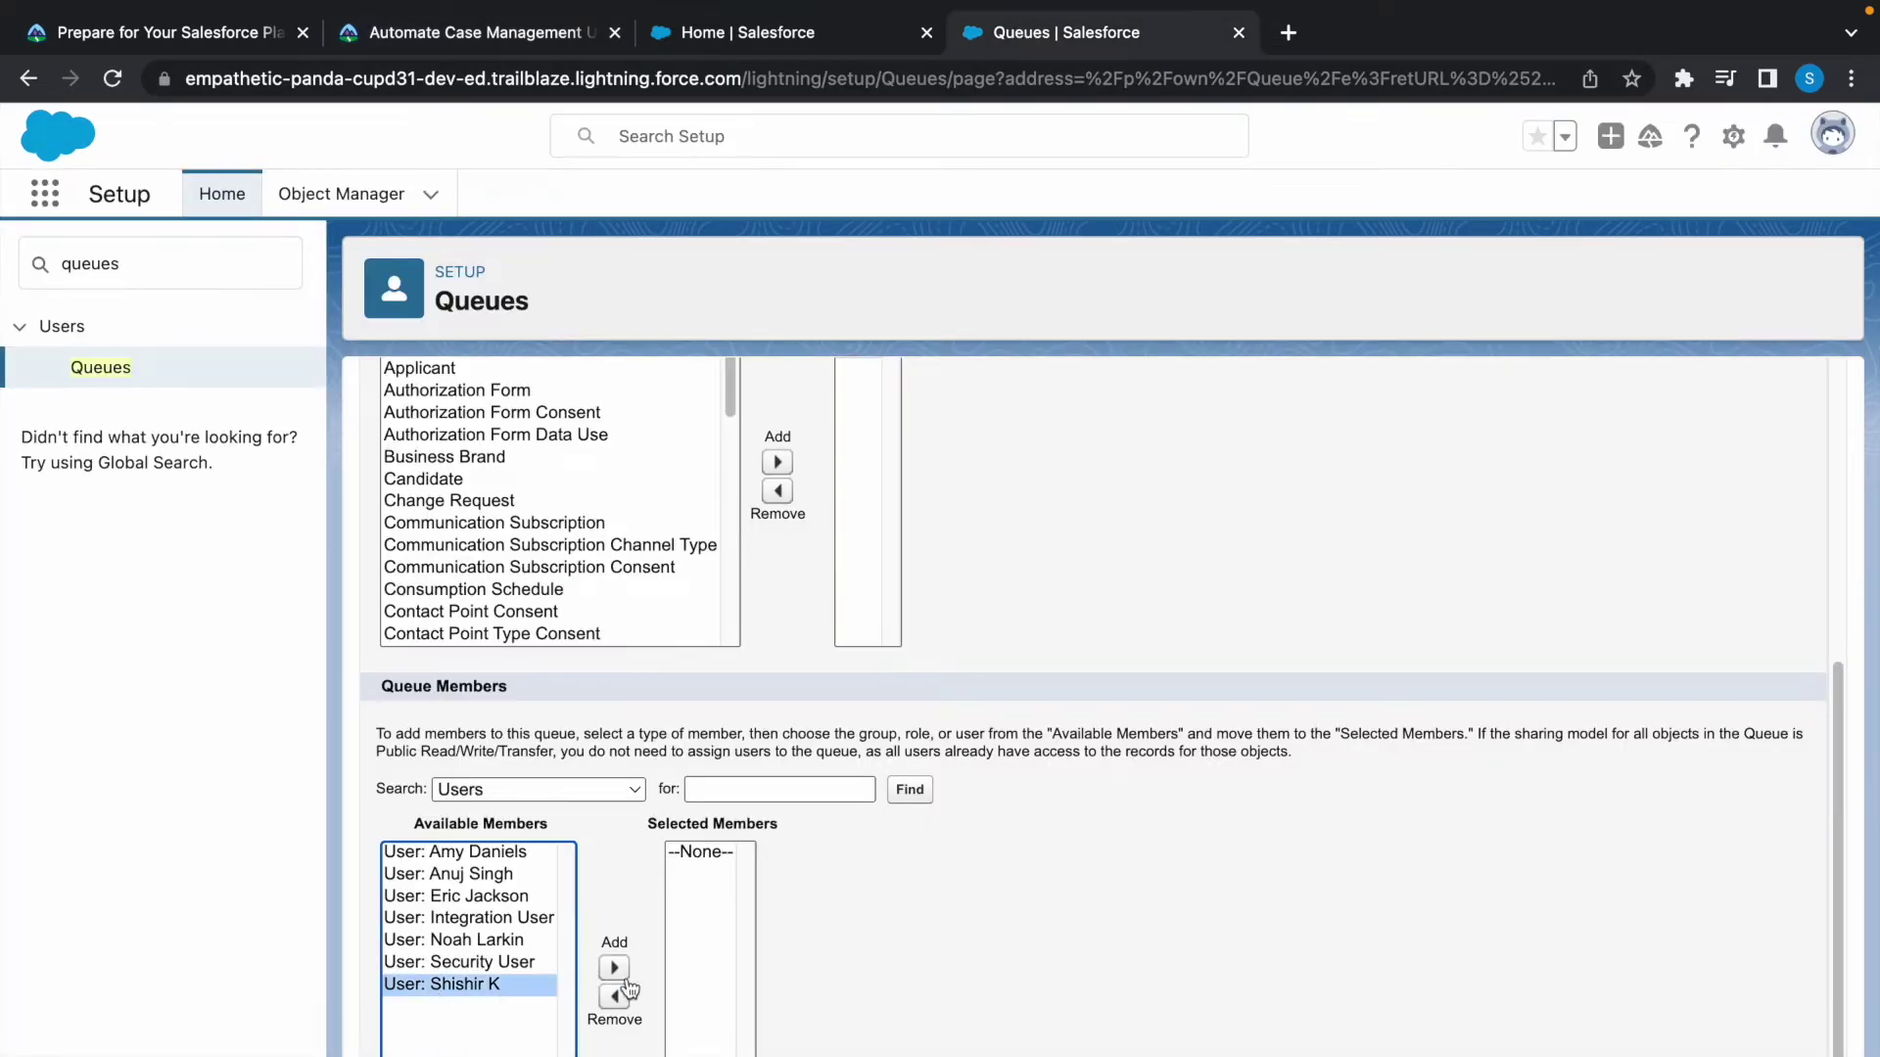
click(614, 968)
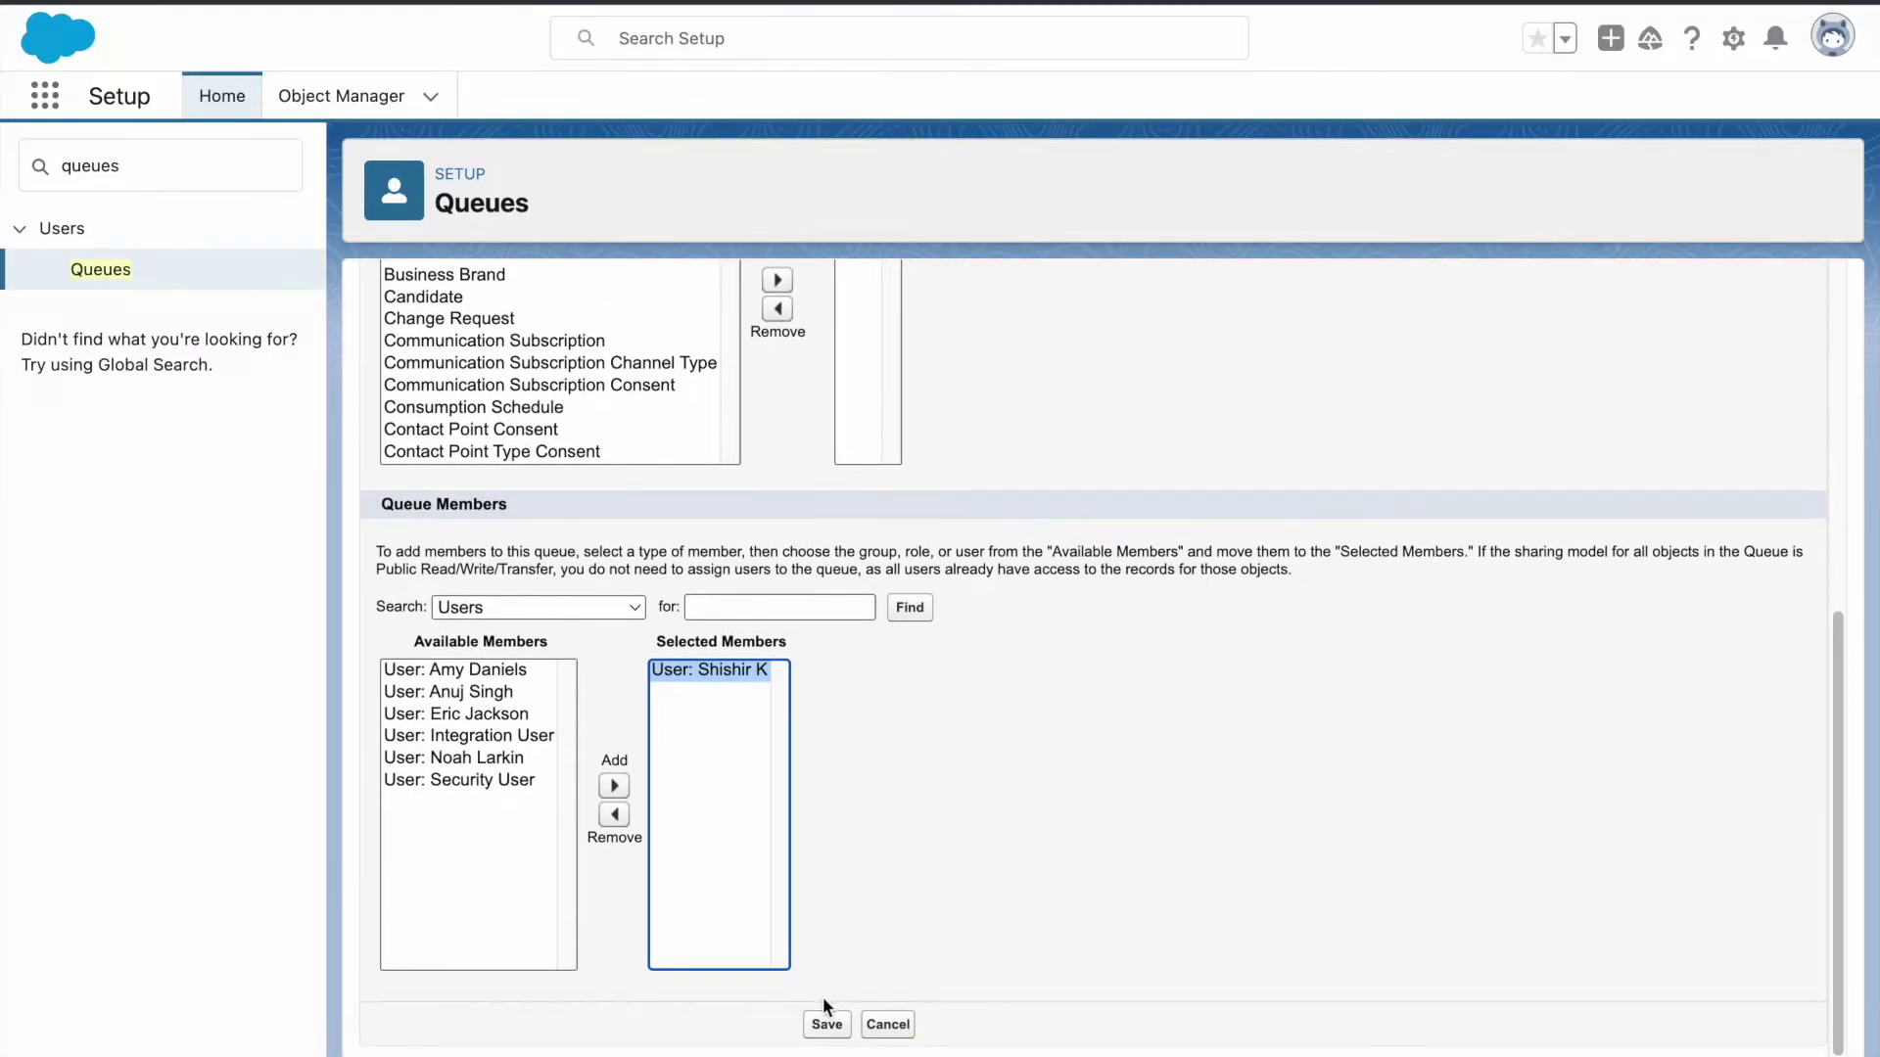
click(826, 1024)
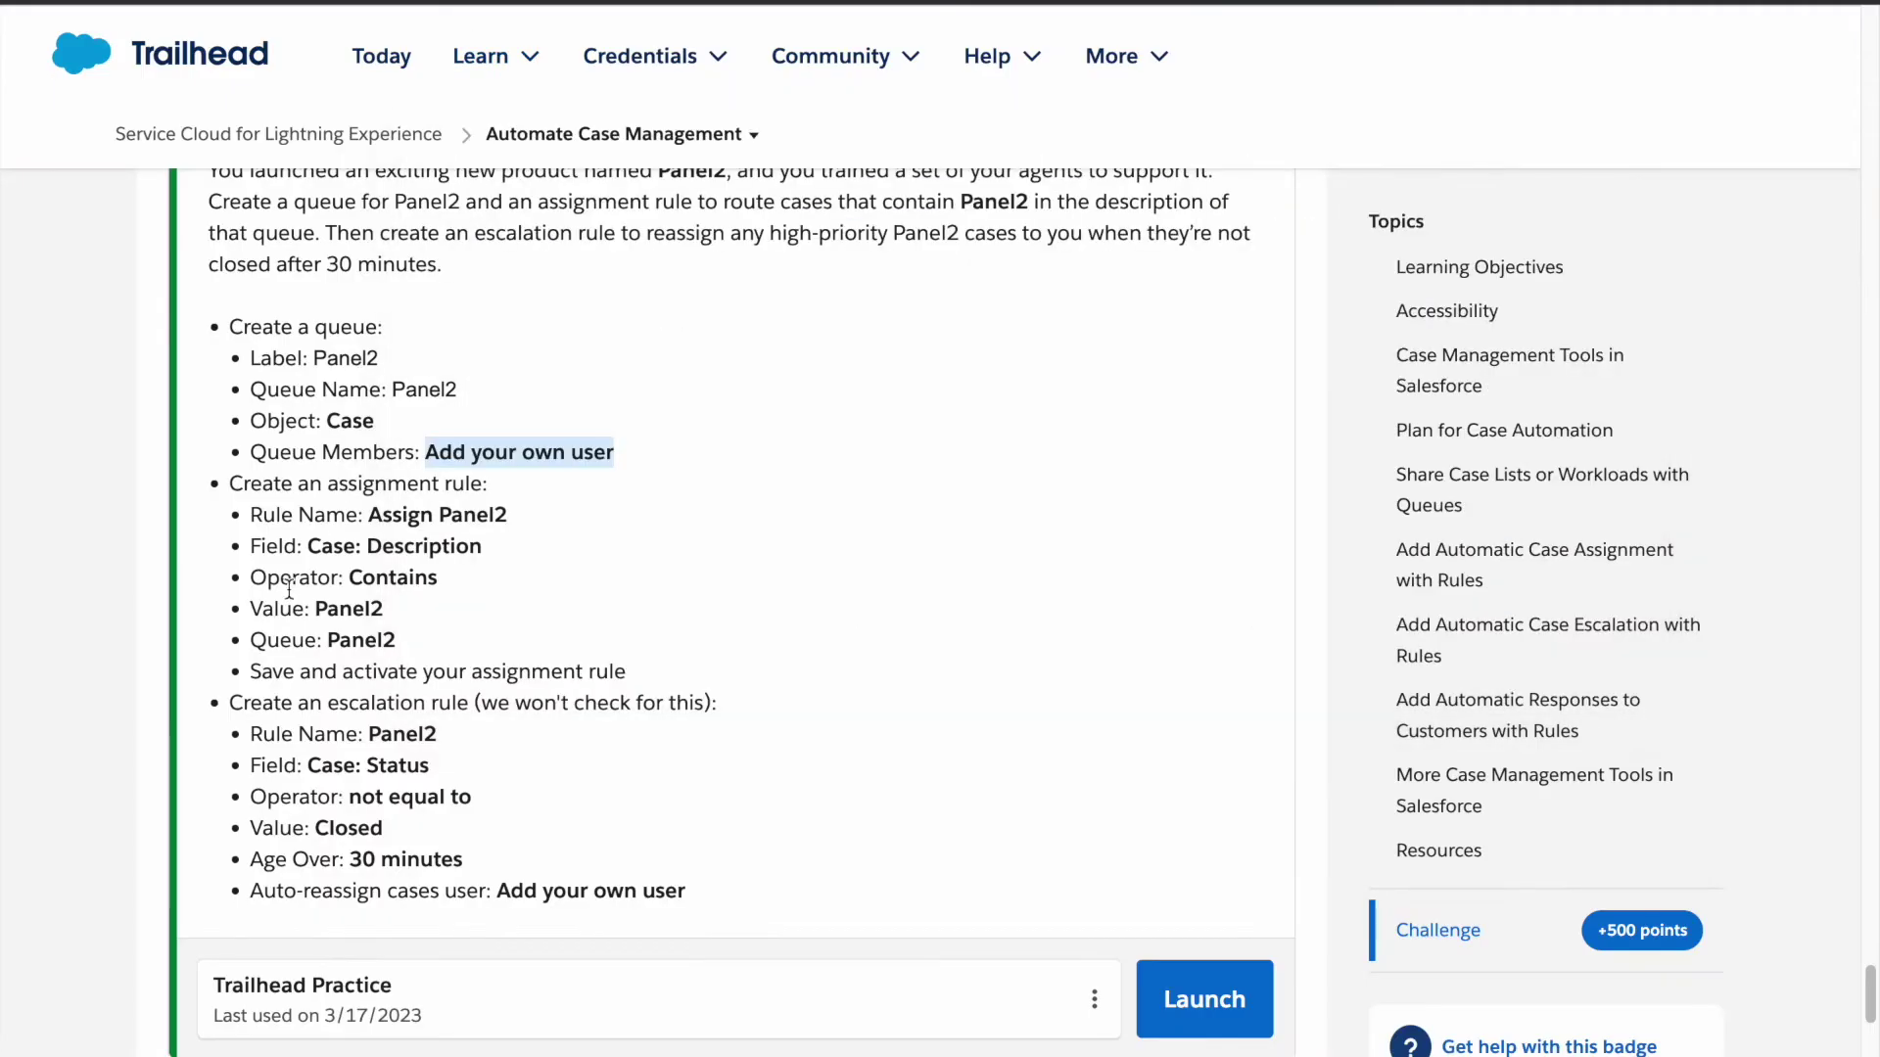
click(319, 501)
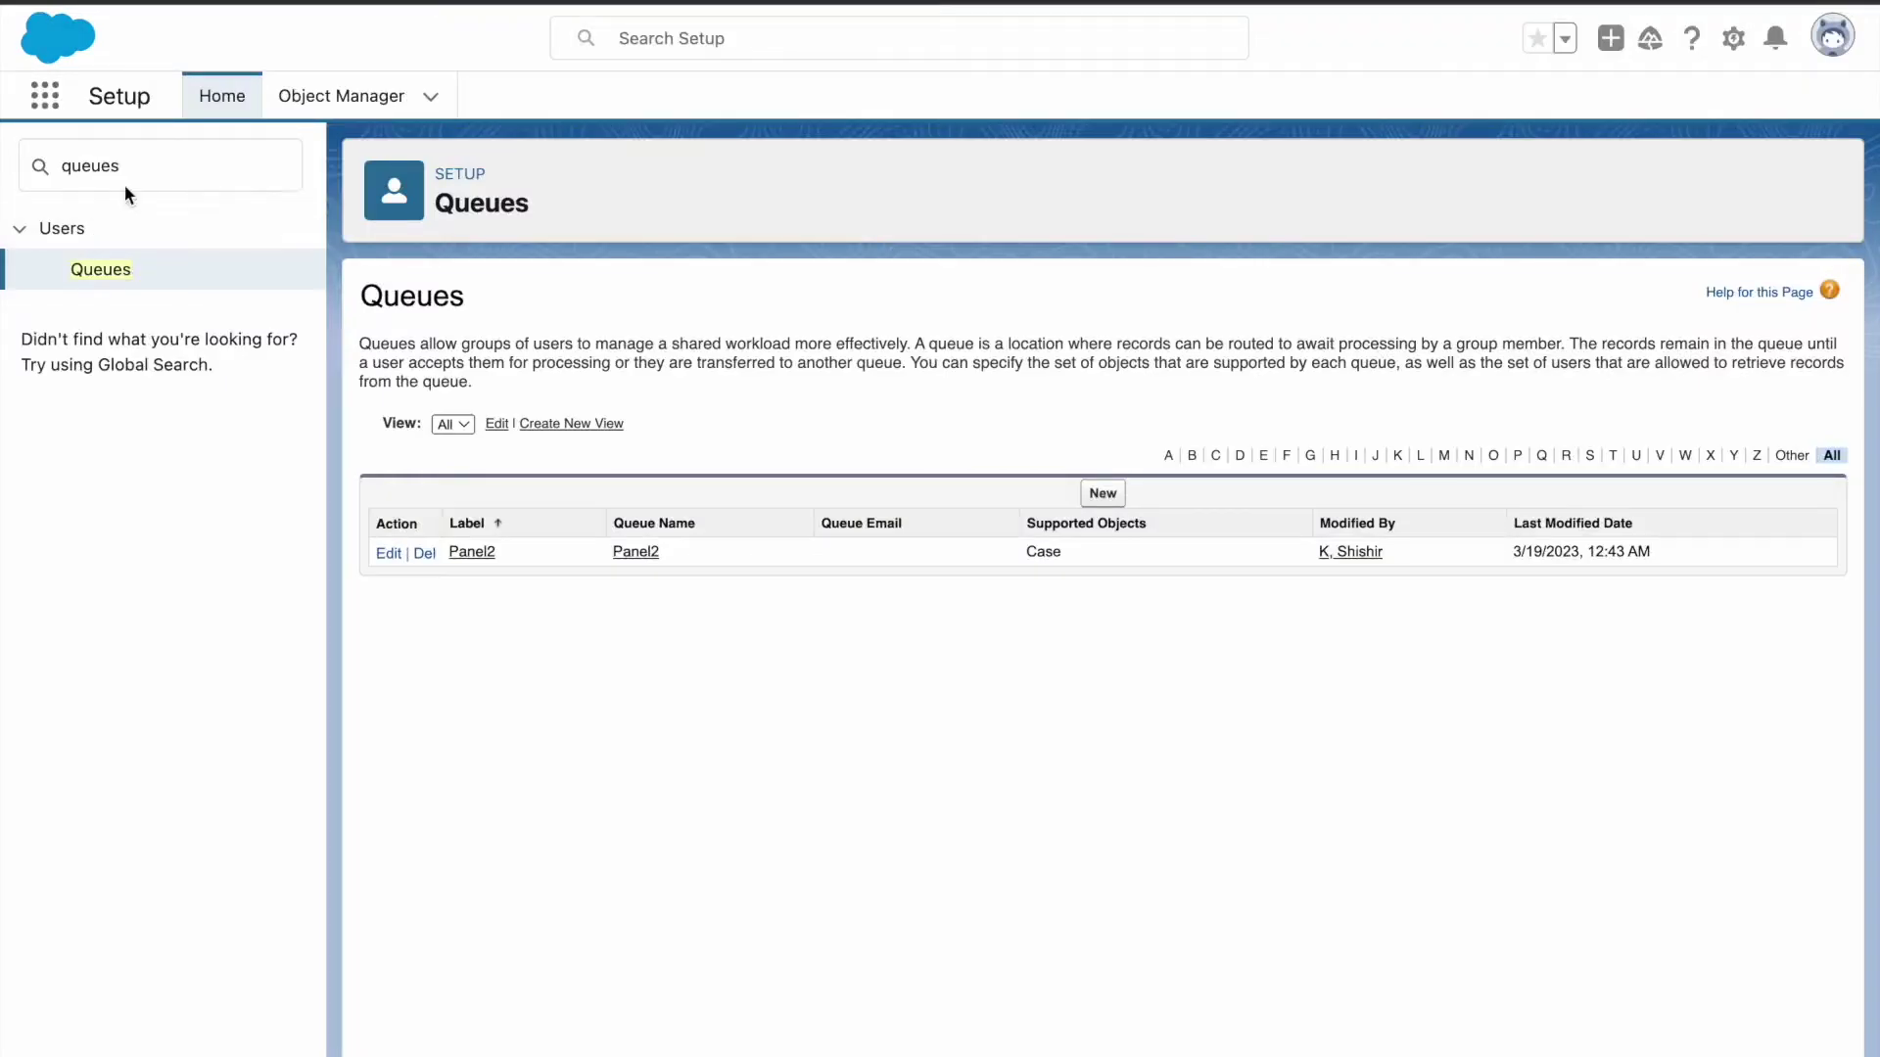
Open Case Assignment Rules via Quick Find 'assignm' and start a new rule.
double_click(155, 156)
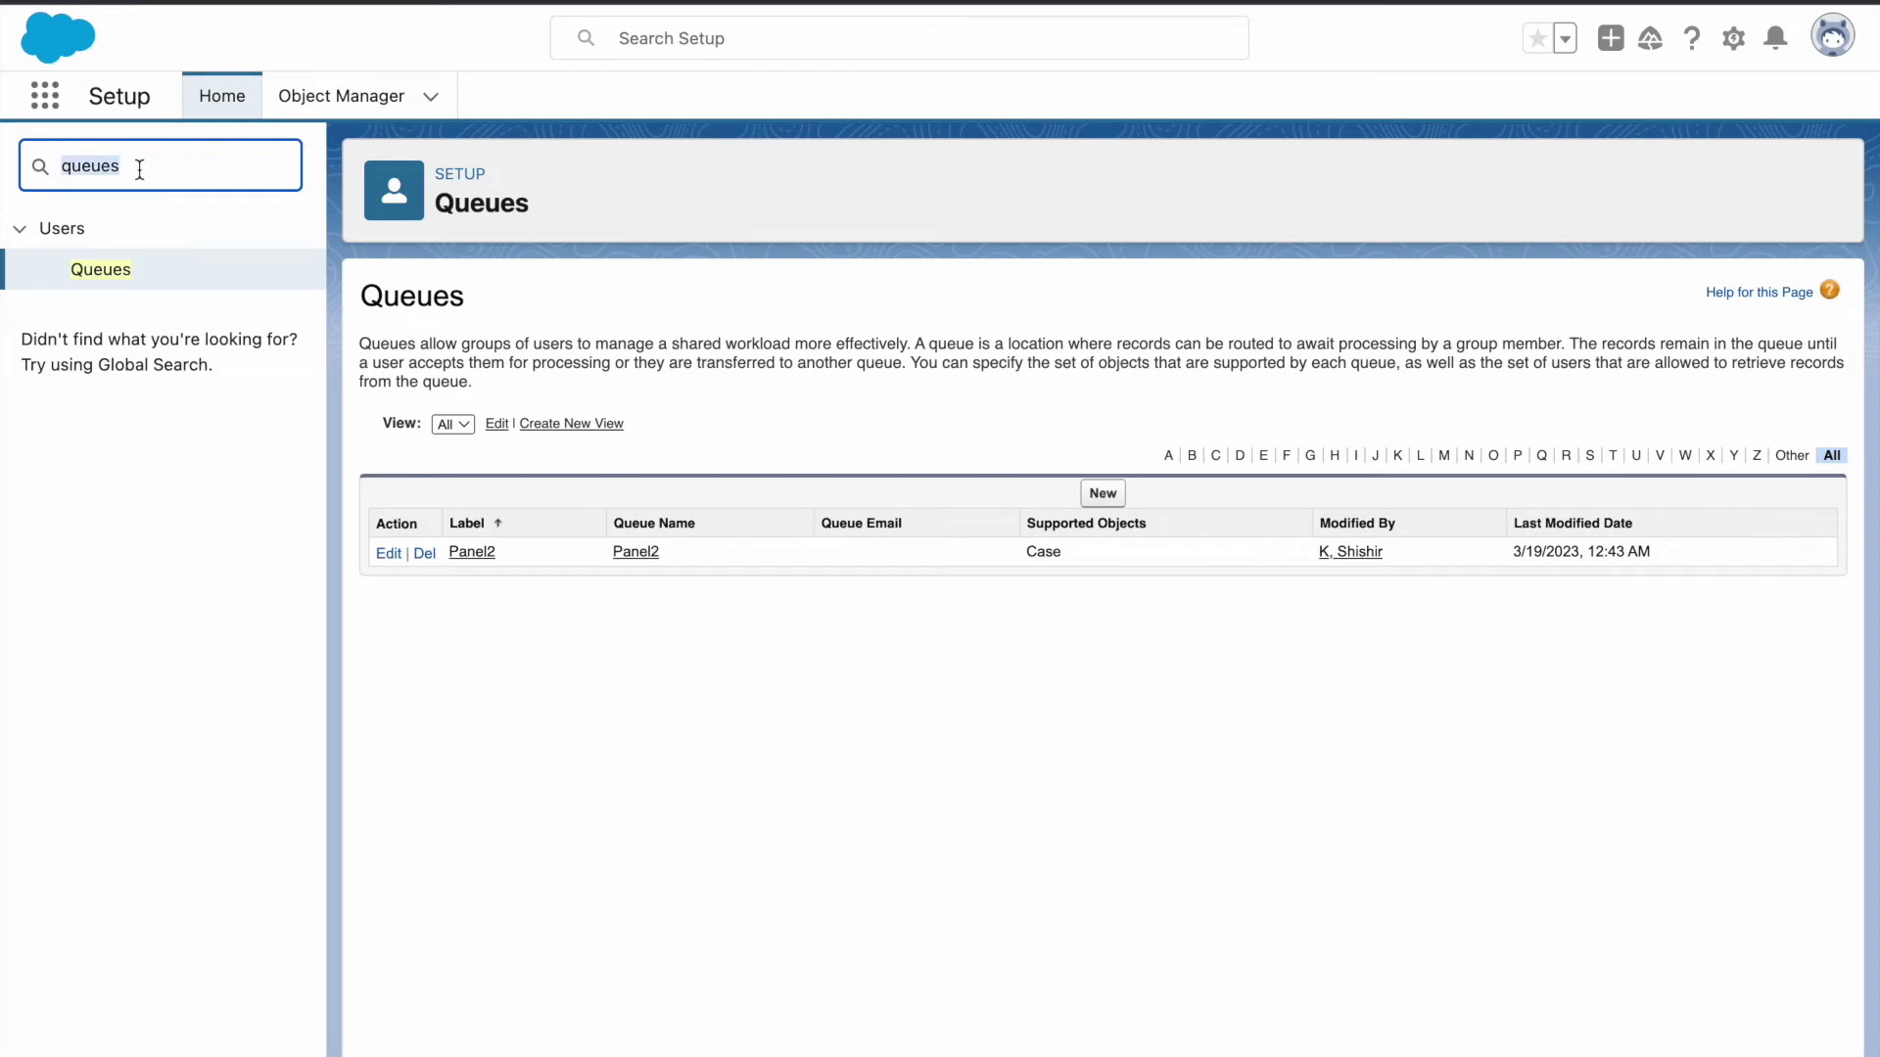
text(assignm)
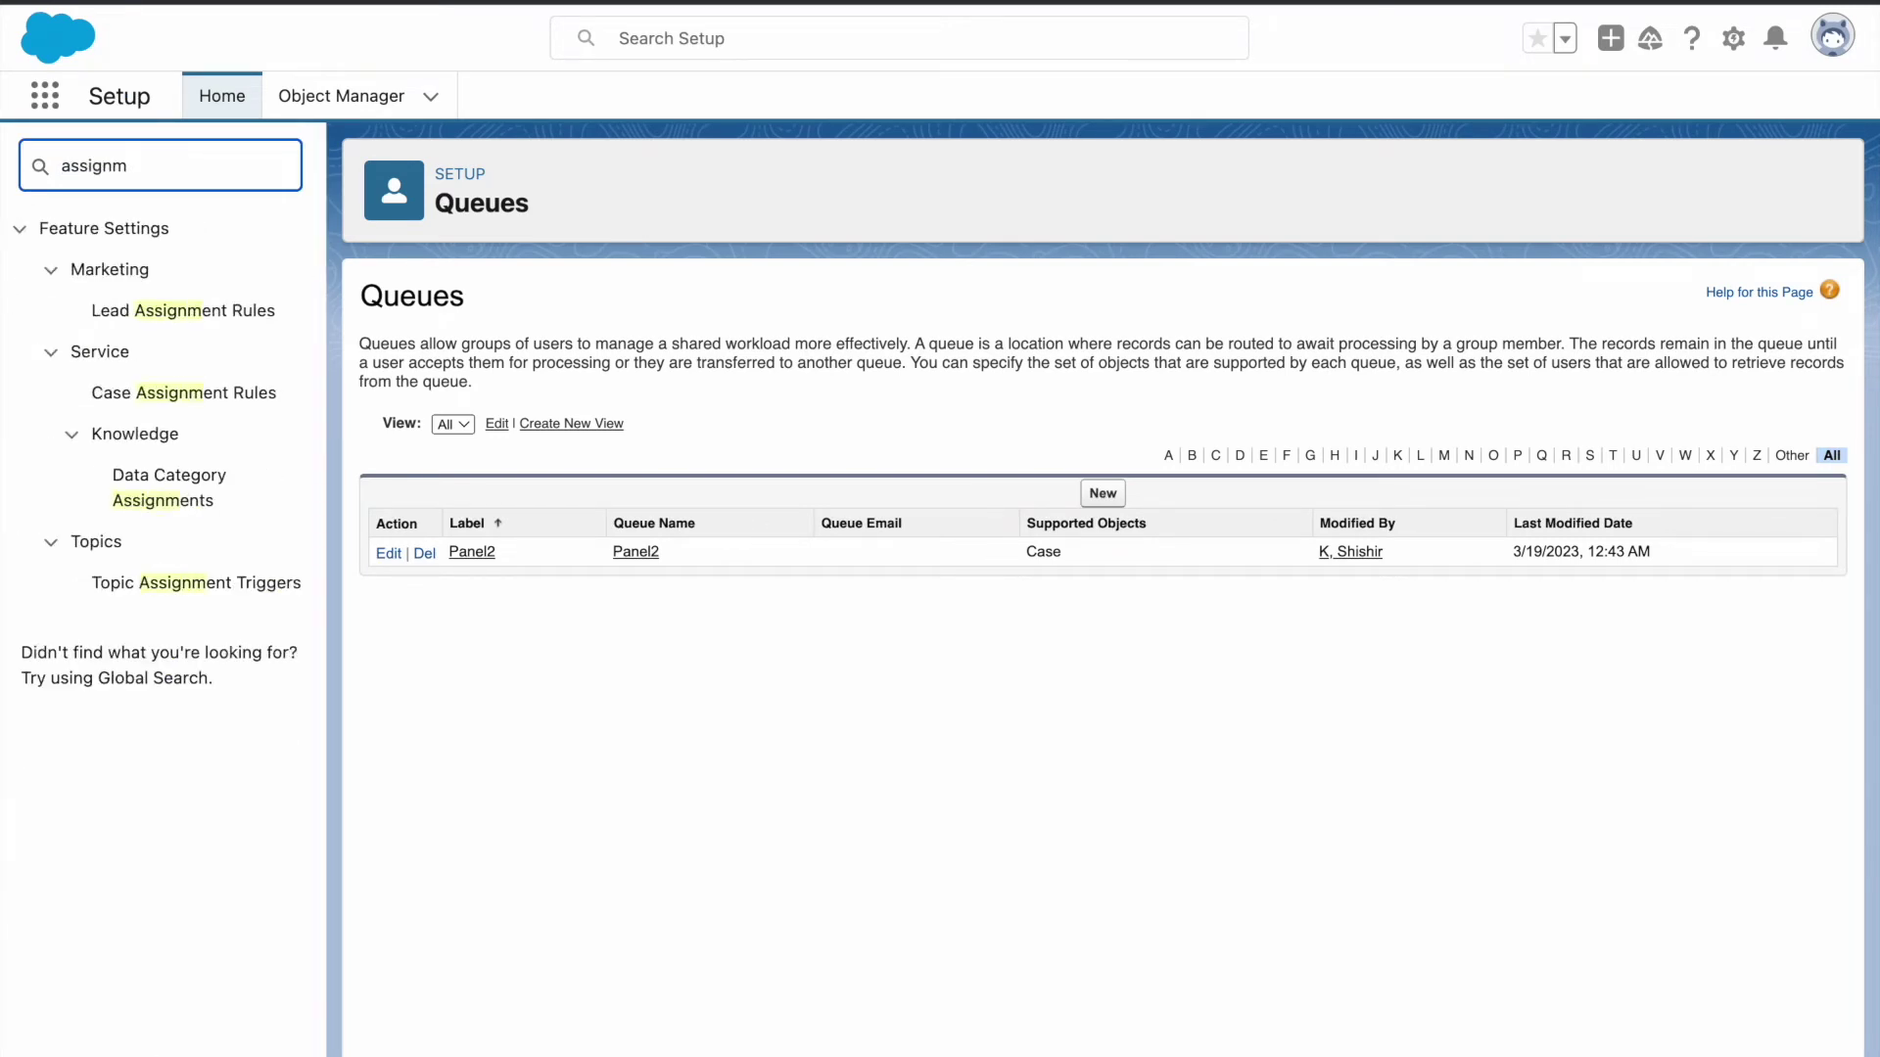
click(175, 403)
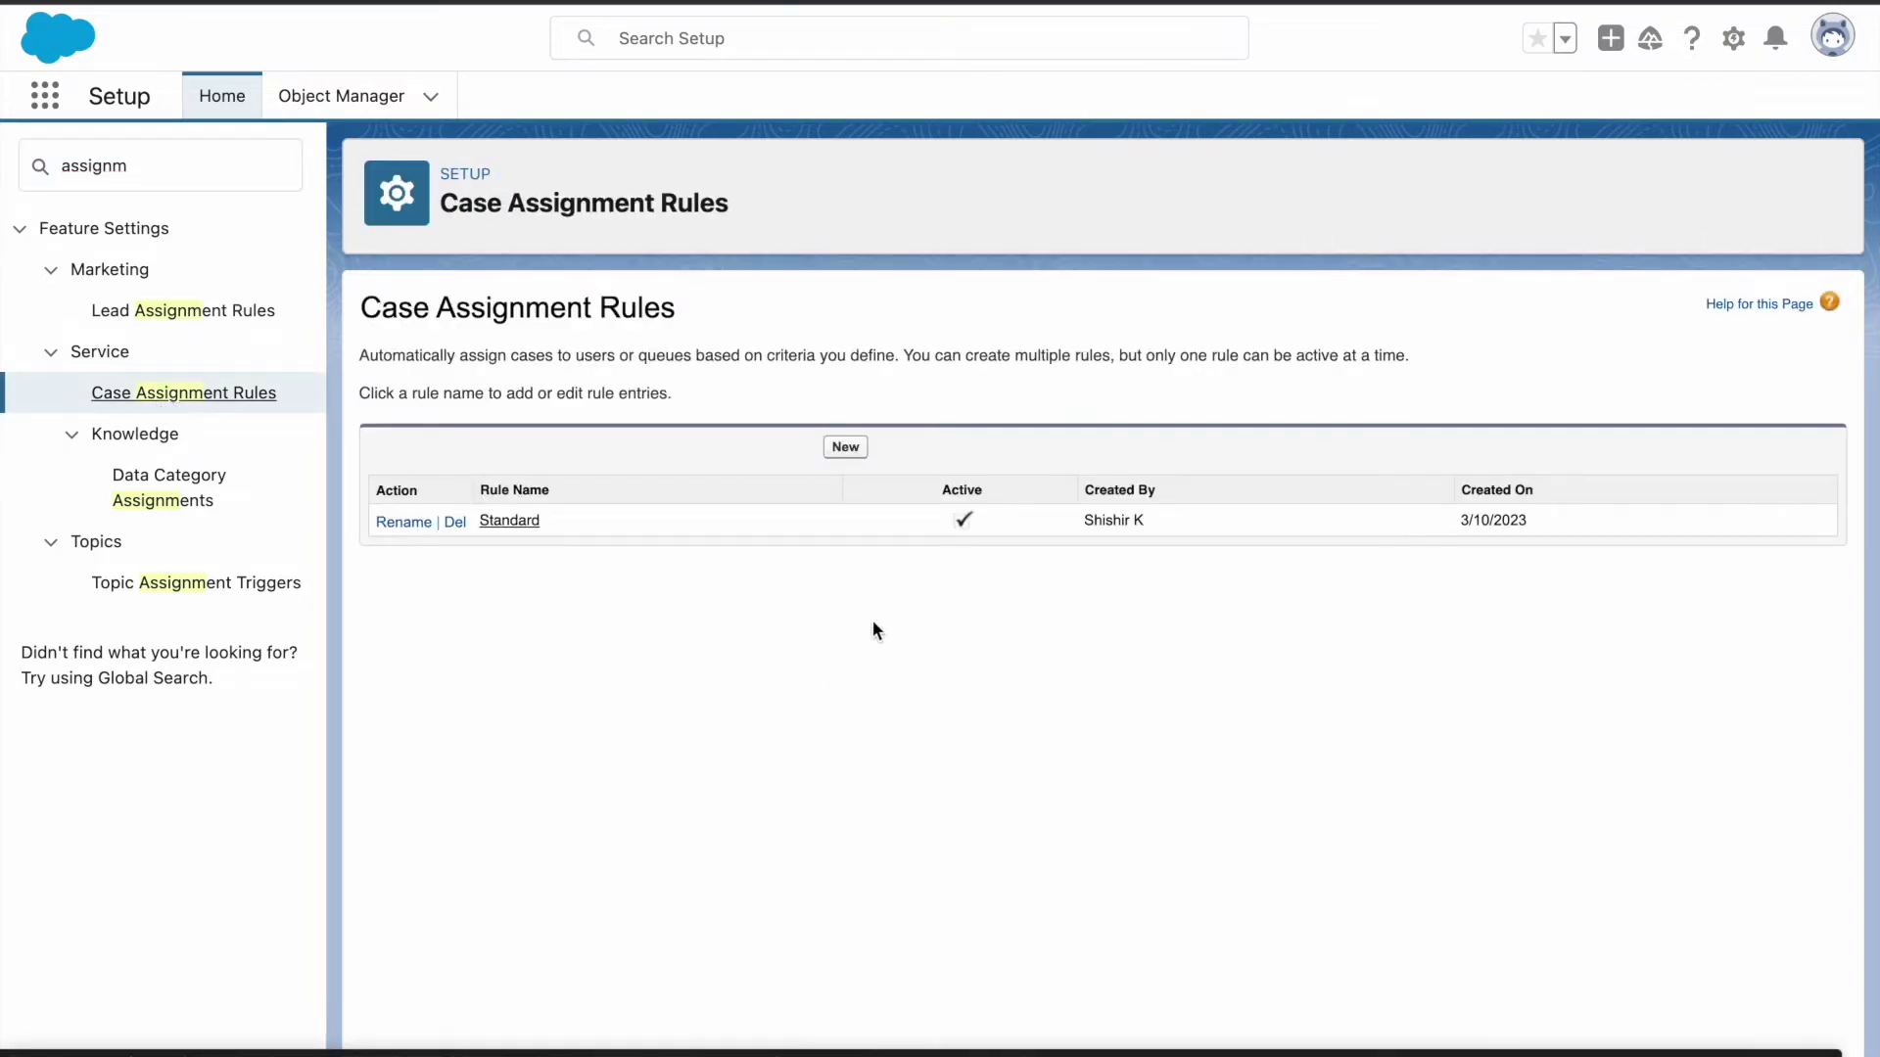
click(850, 450)
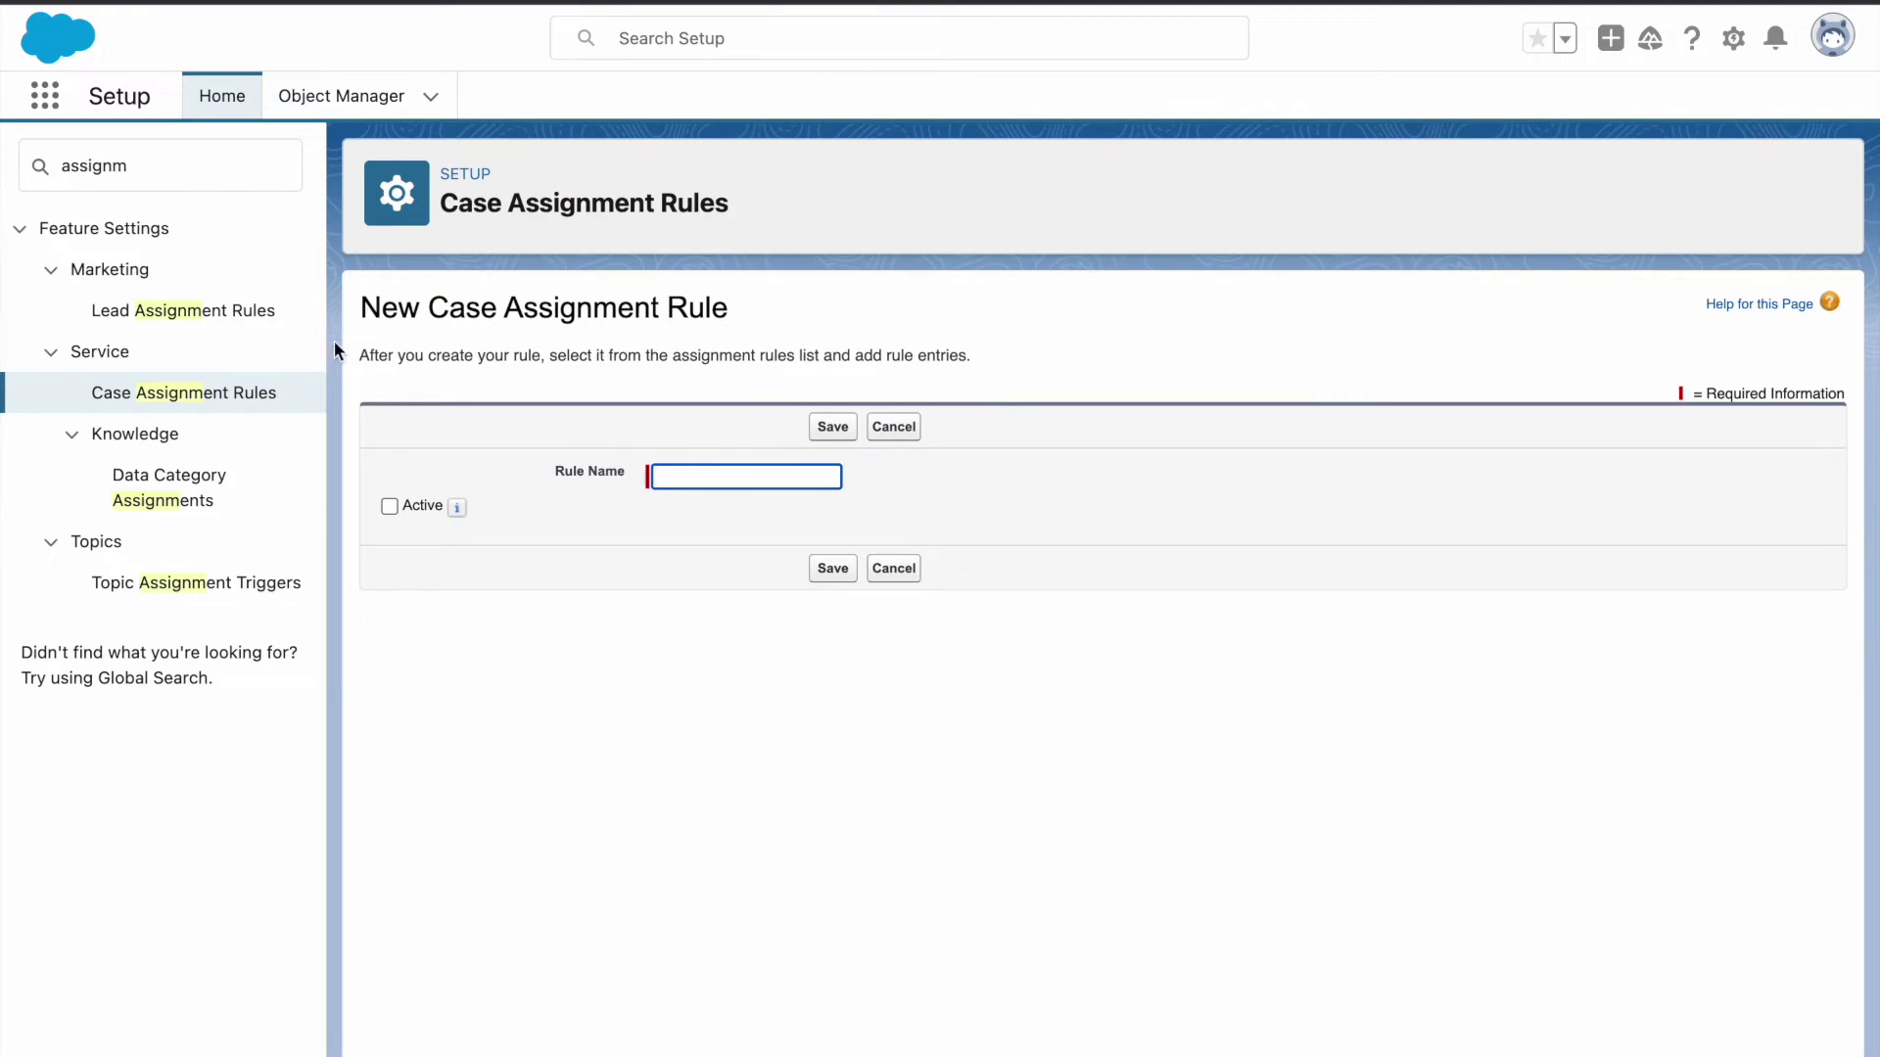
Name the rule Assign Panel2, save it, and open its detail page.
key(alt+Tab)
drag(369, 515, 507, 515)
key(ctrl+c)
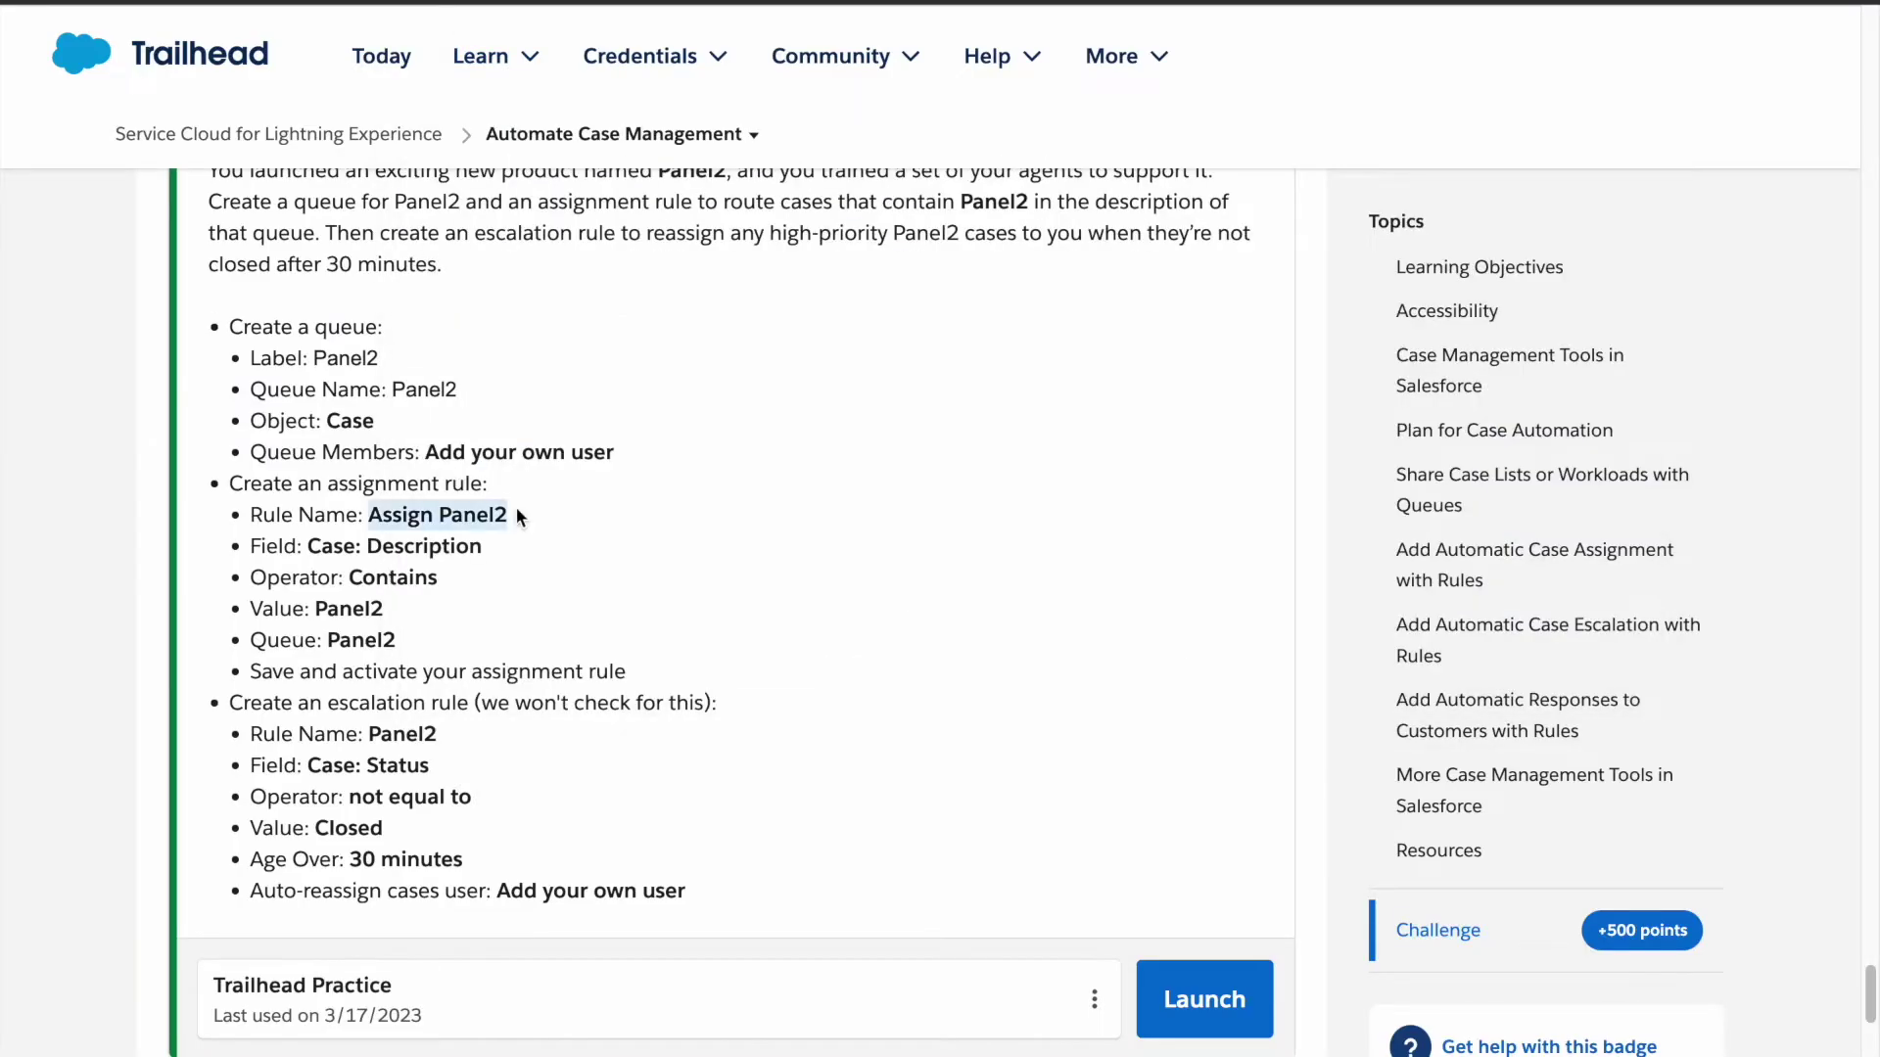
key(alt+Tab)
key(ctrl+v)
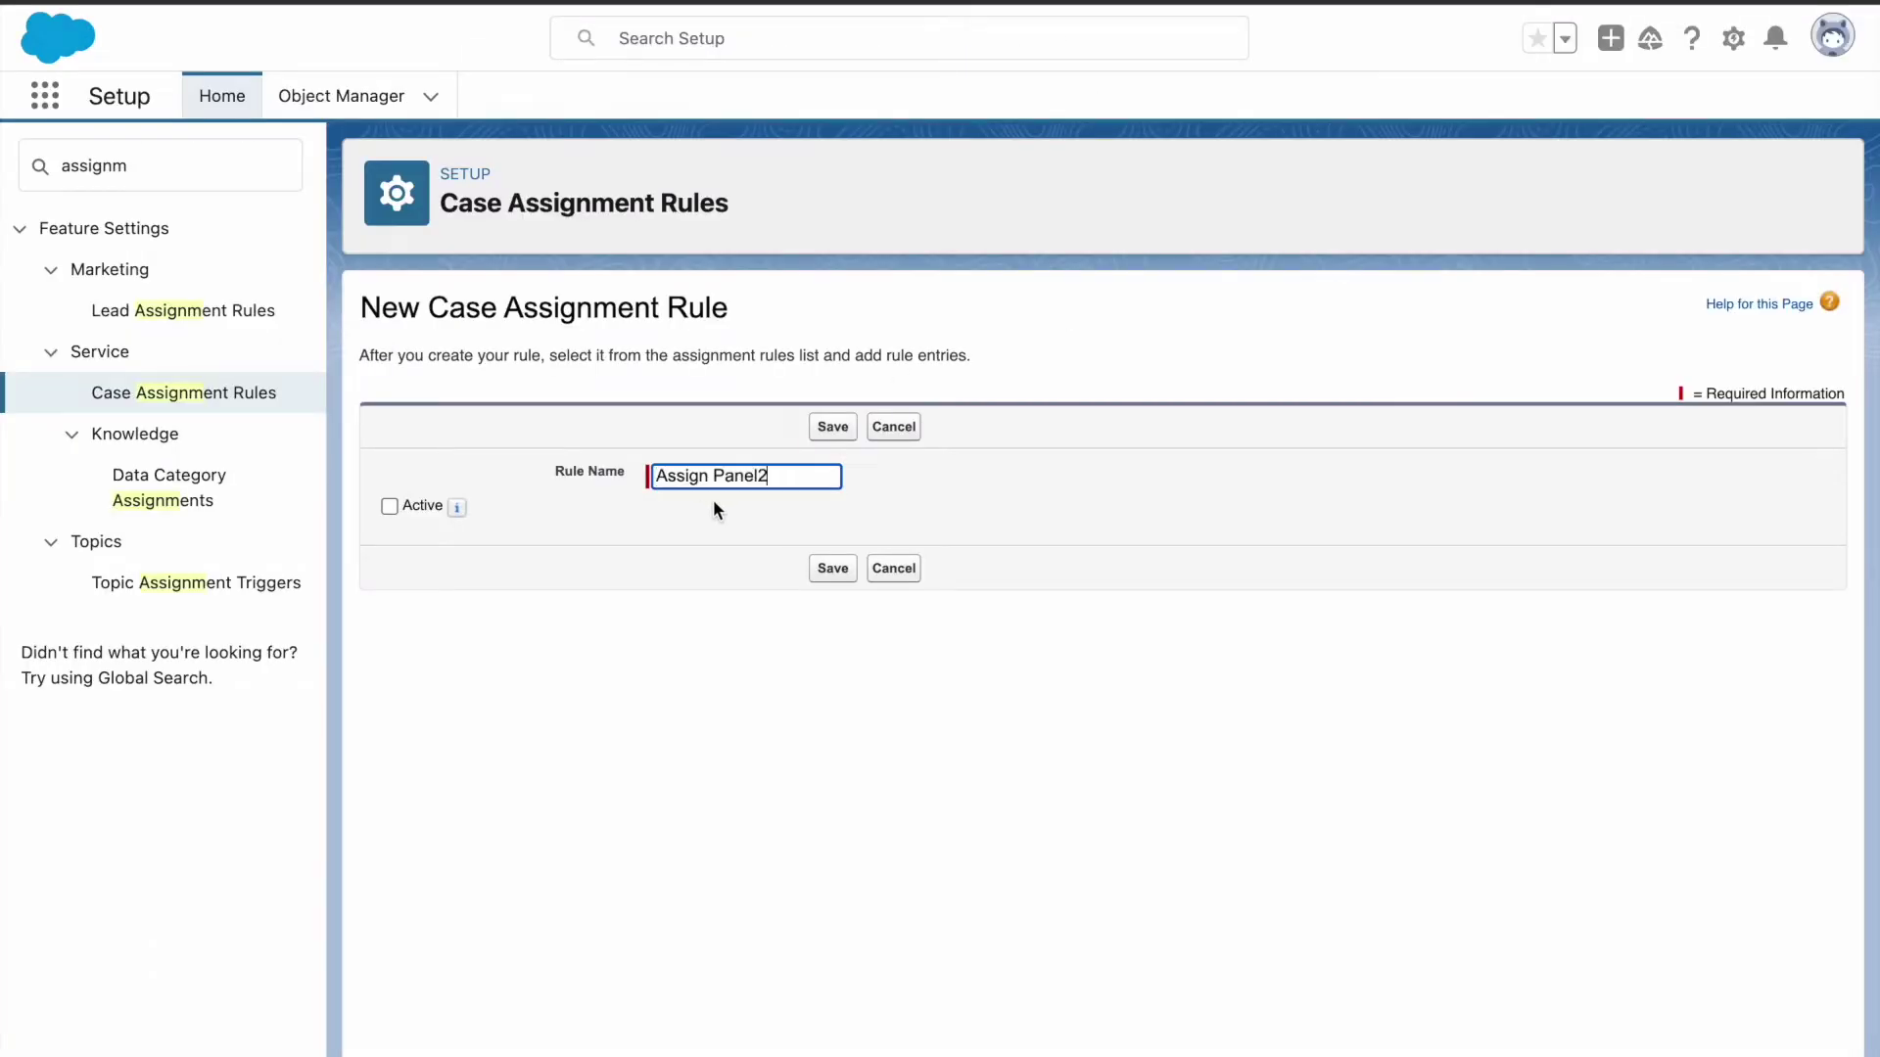
click(830, 574)
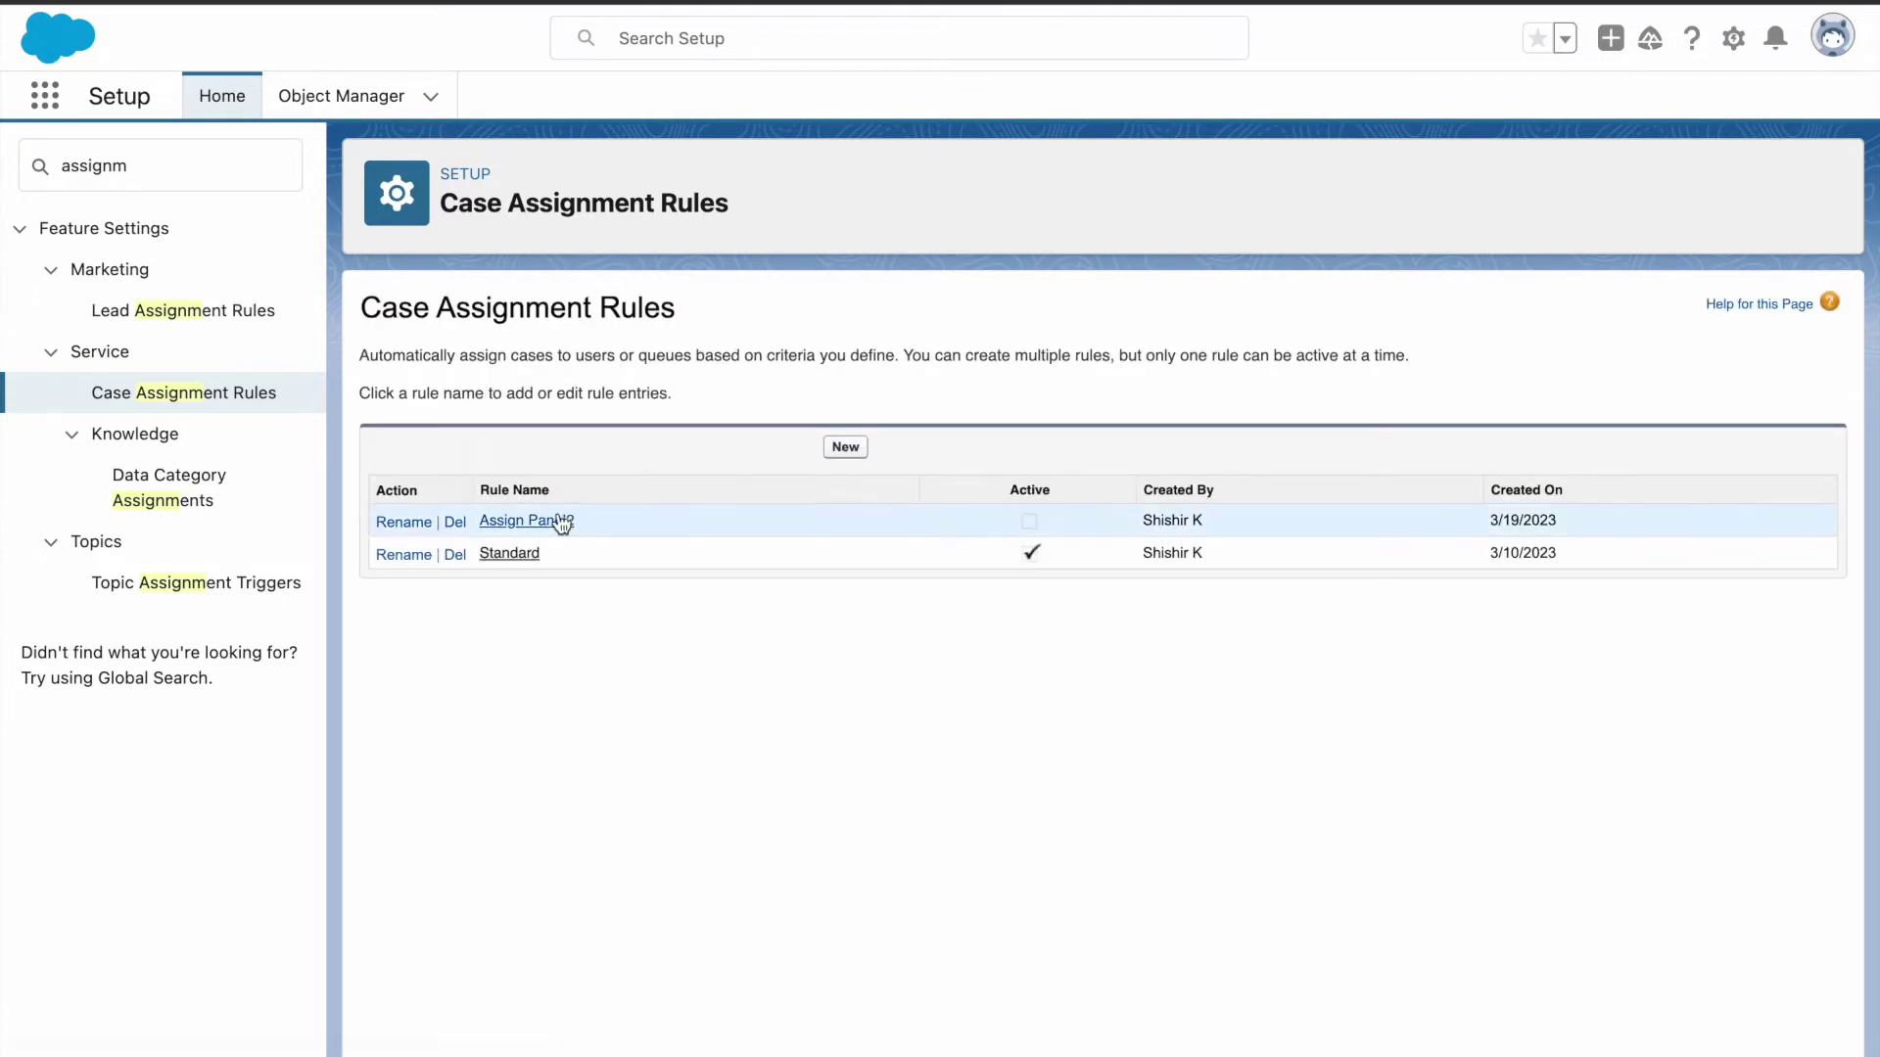
click(544, 522)
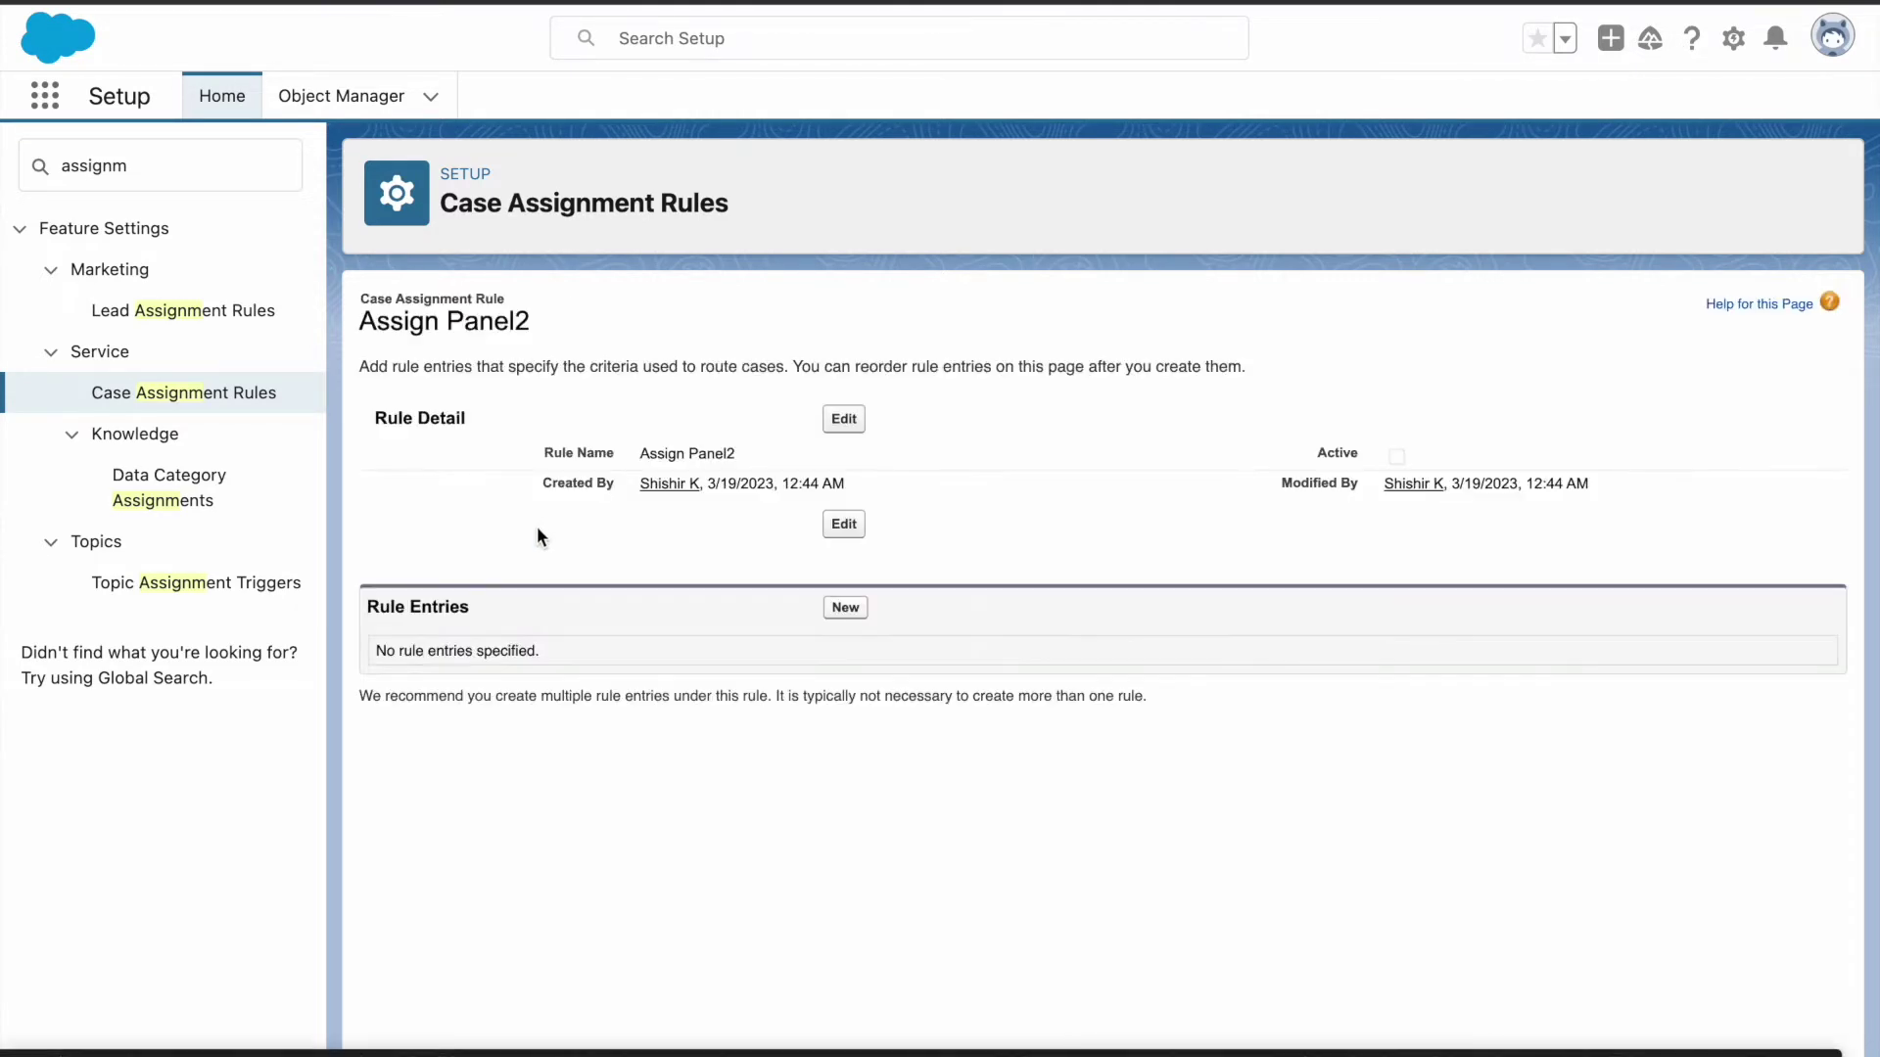
Add a rule entry with criterion Case: Description contains Panel2.
click(846, 614)
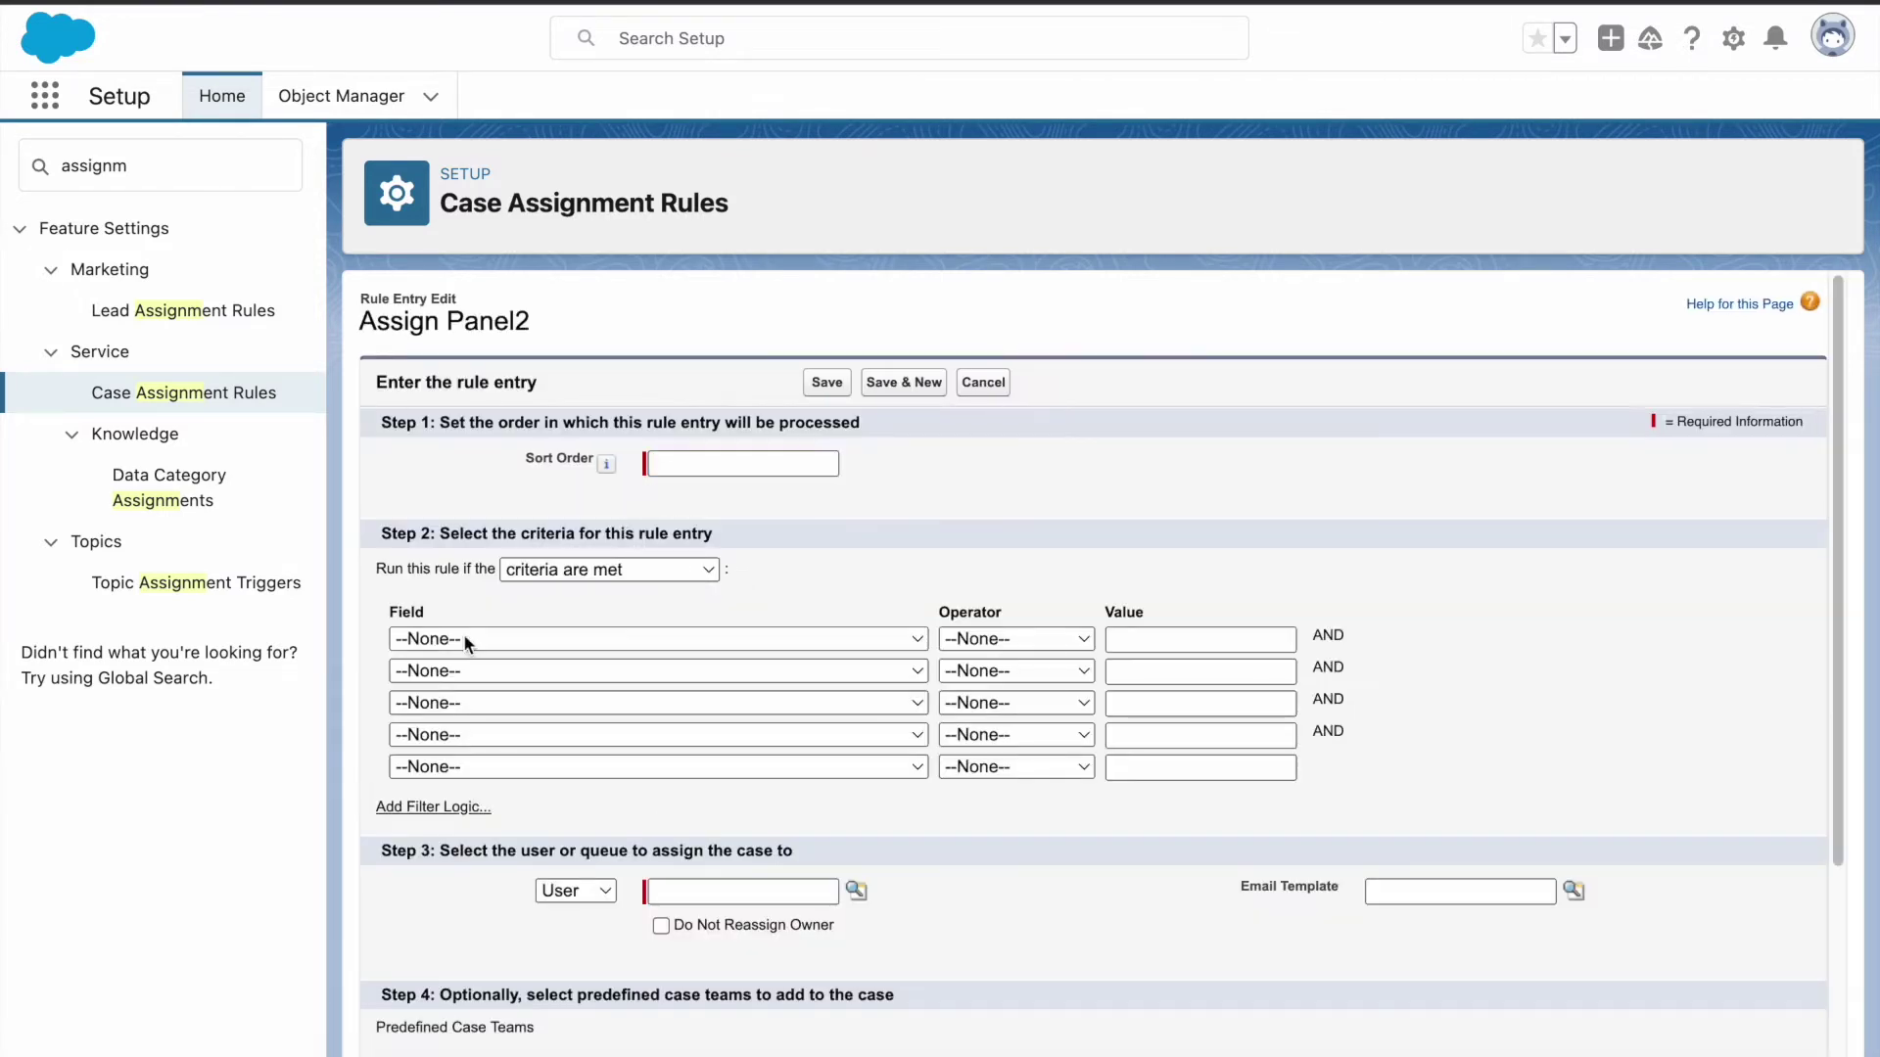
click(464, 639)
scroll(492, 784, down, 3)
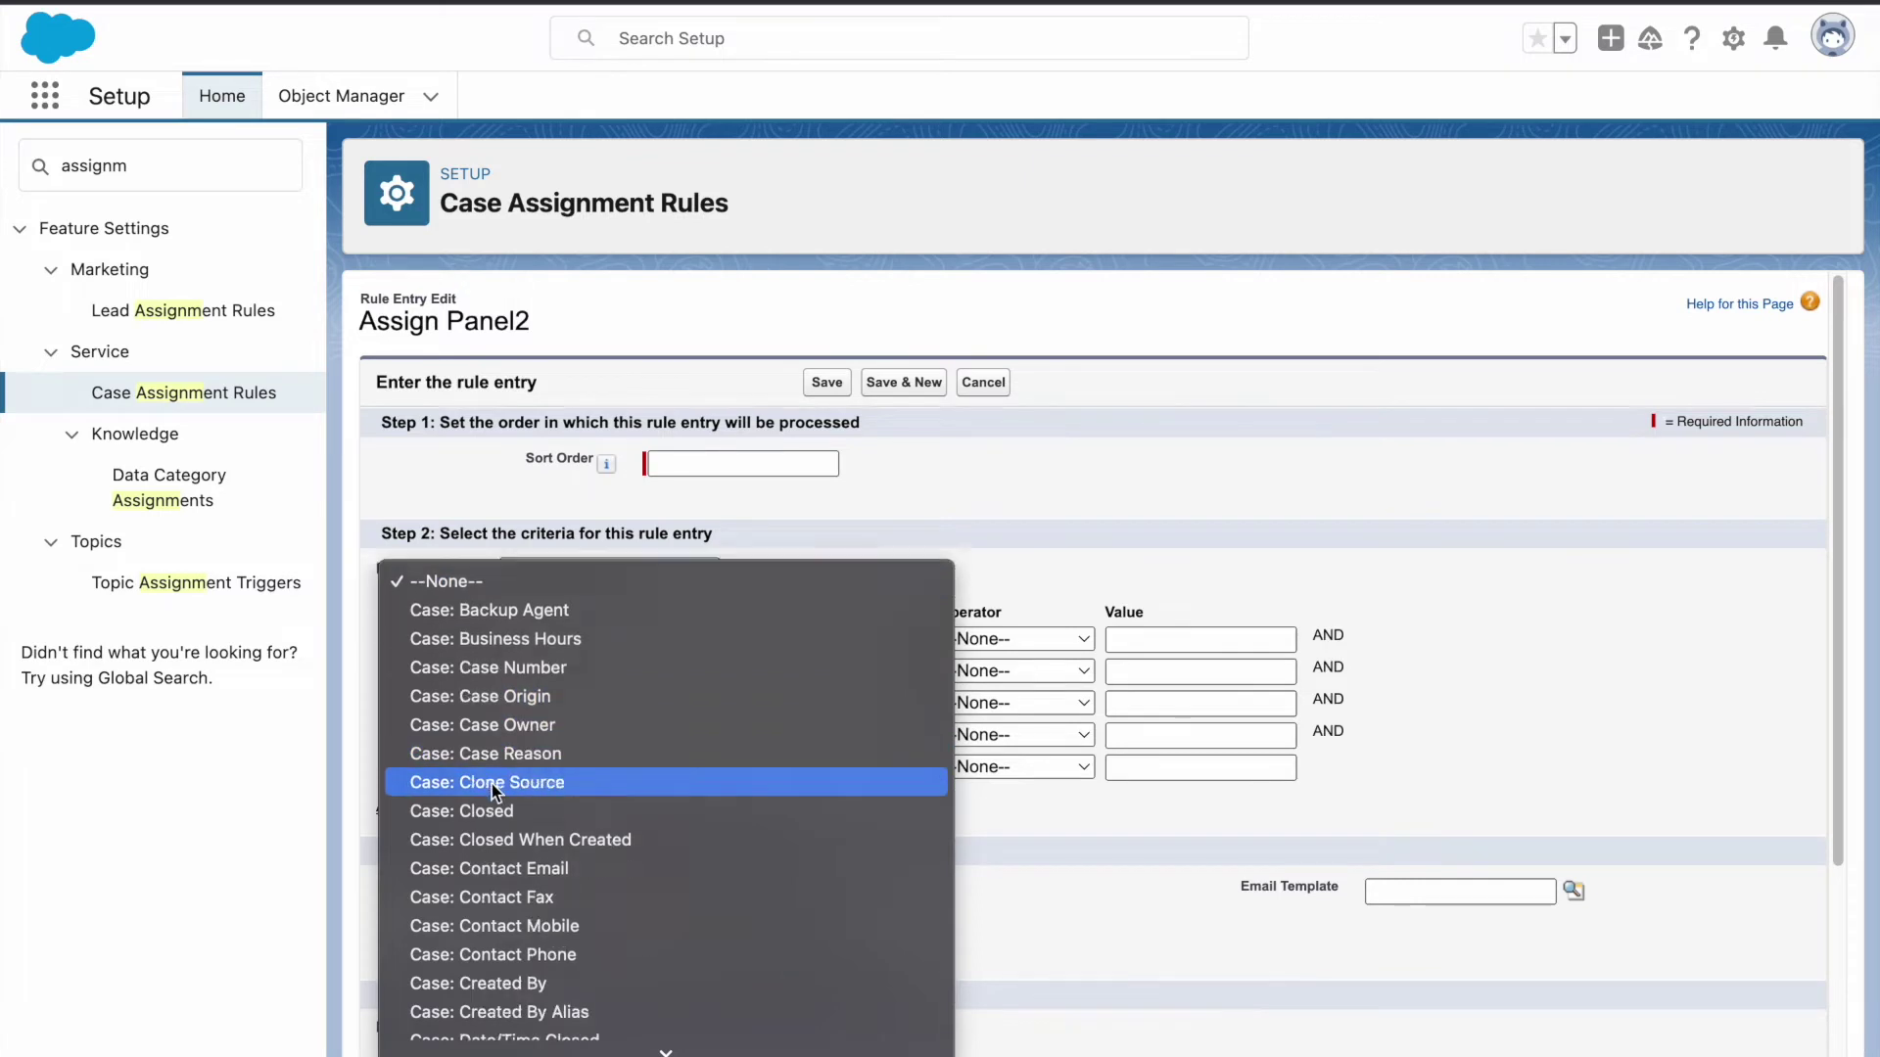
click(491, 1012)
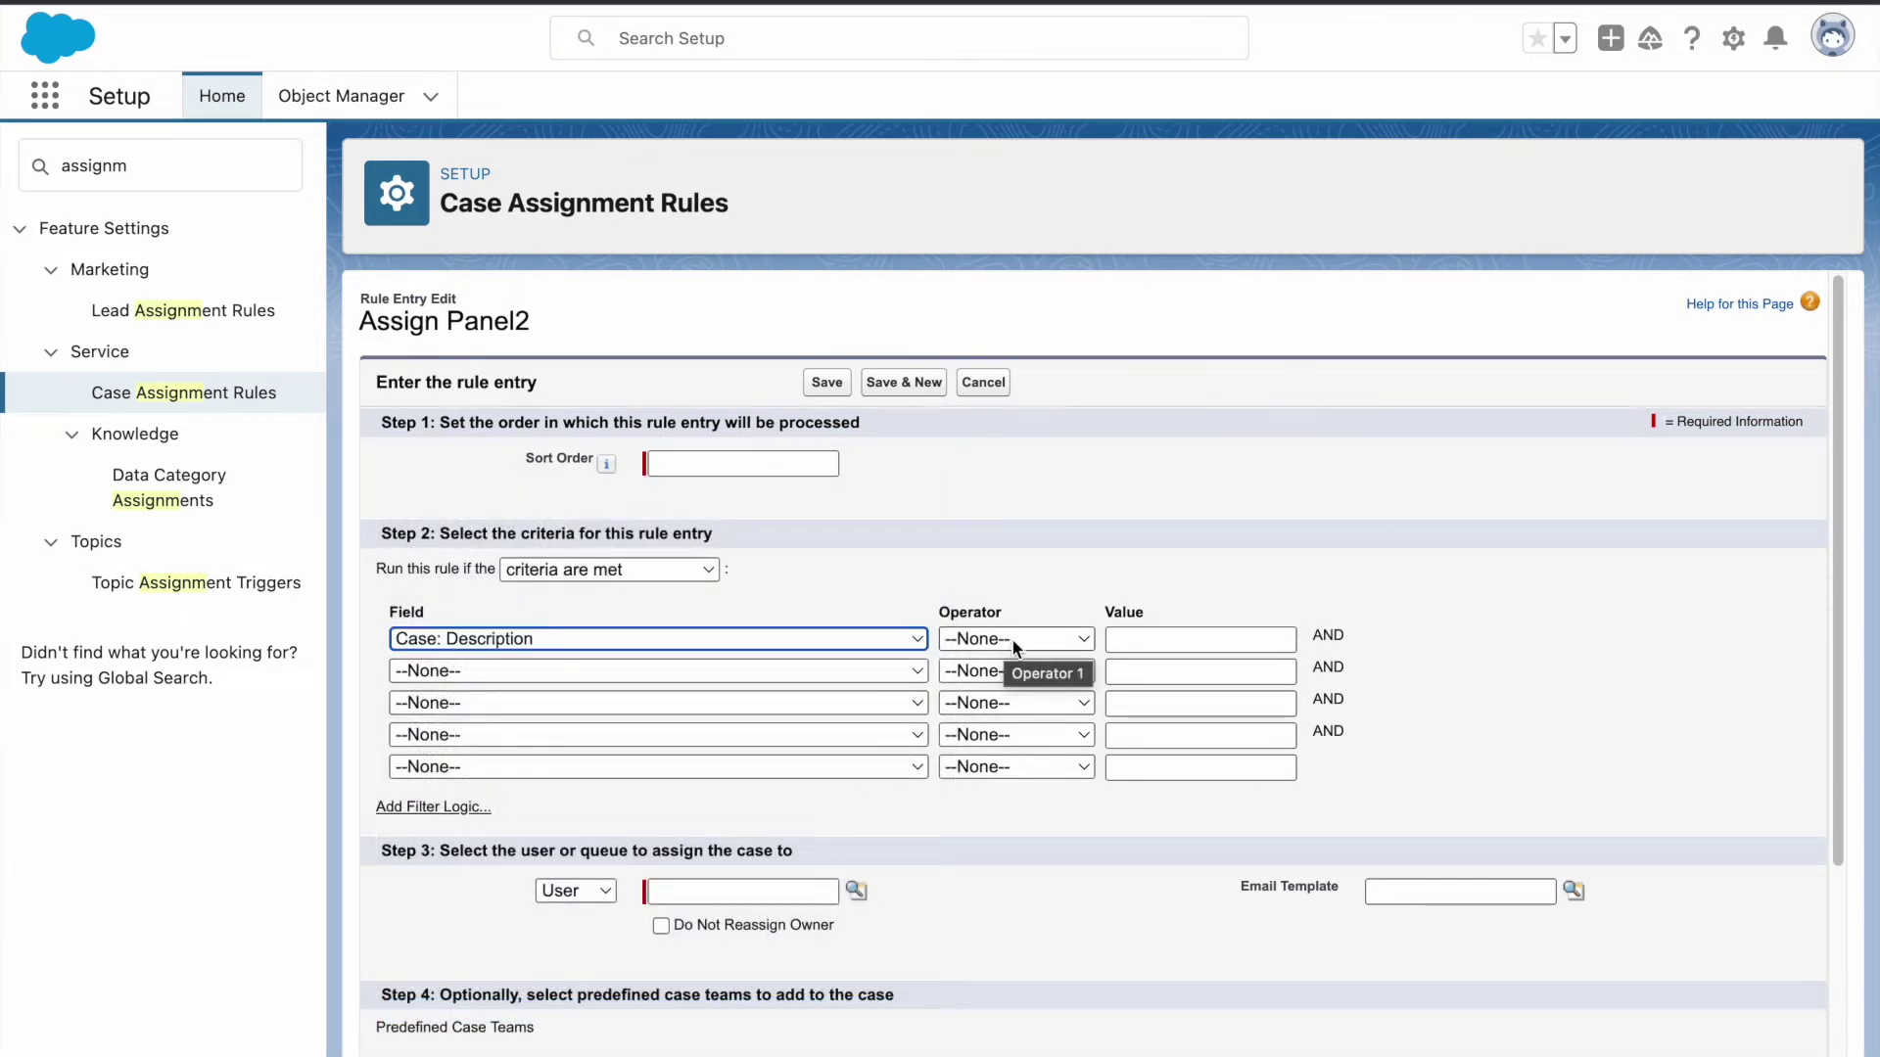
click(1005, 638)
click(1007, 754)
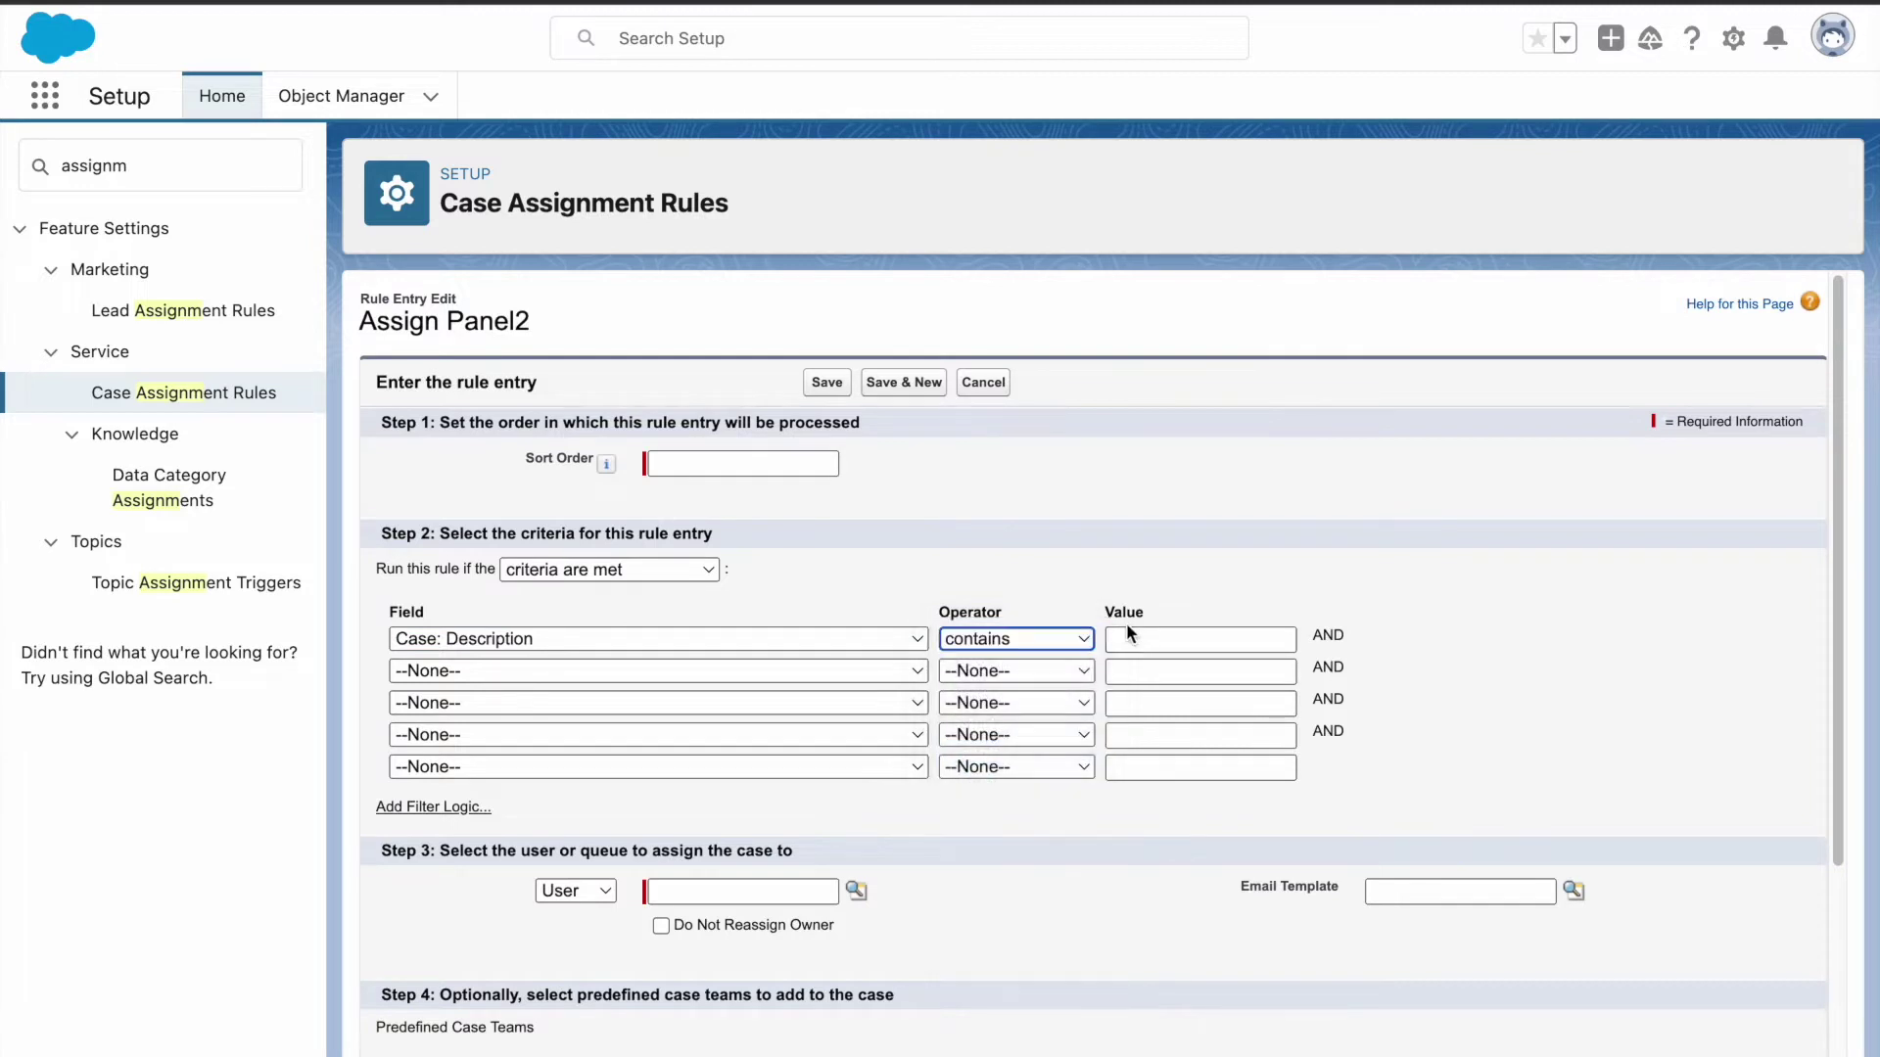
click(1128, 638)
text(Pan)
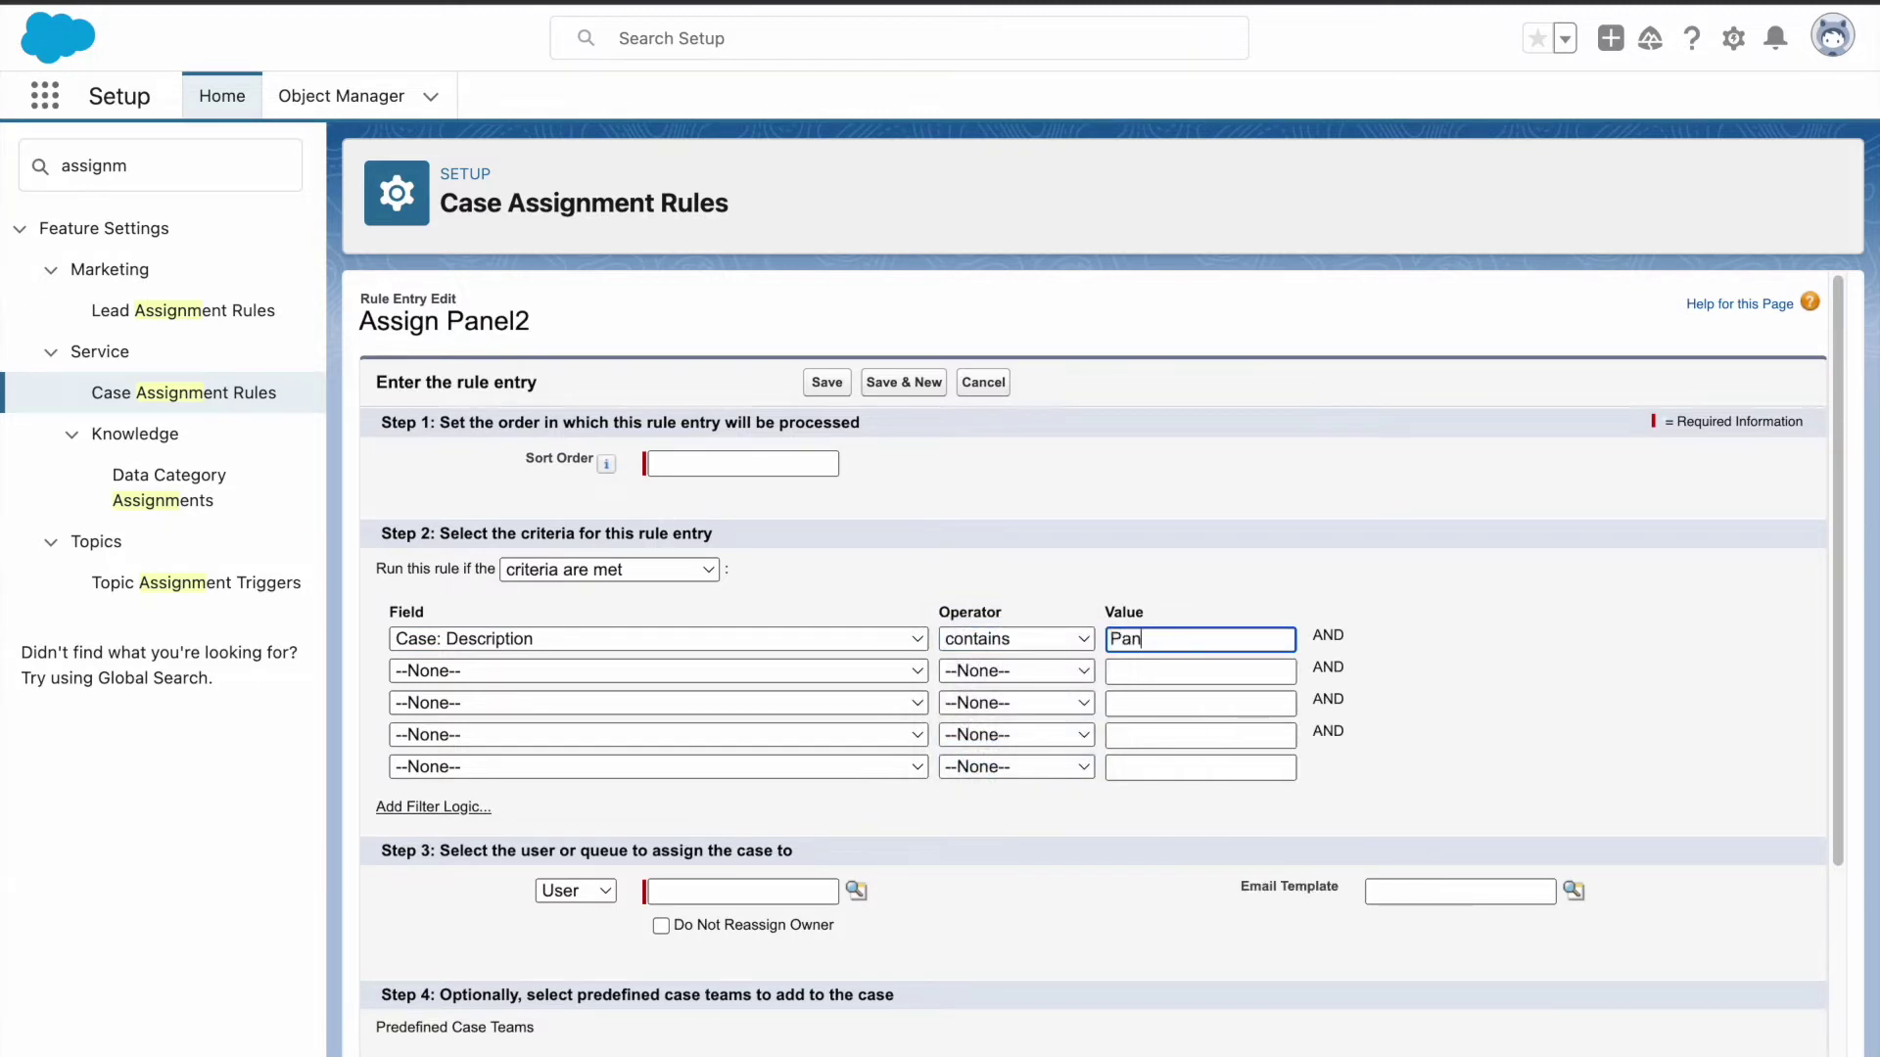
text(el2)
scroll(576, 802, down, 2)
Assign matching cases to the Panel2 queue at sort order 1 and save the entry.
click(576, 802)
click(562, 830)
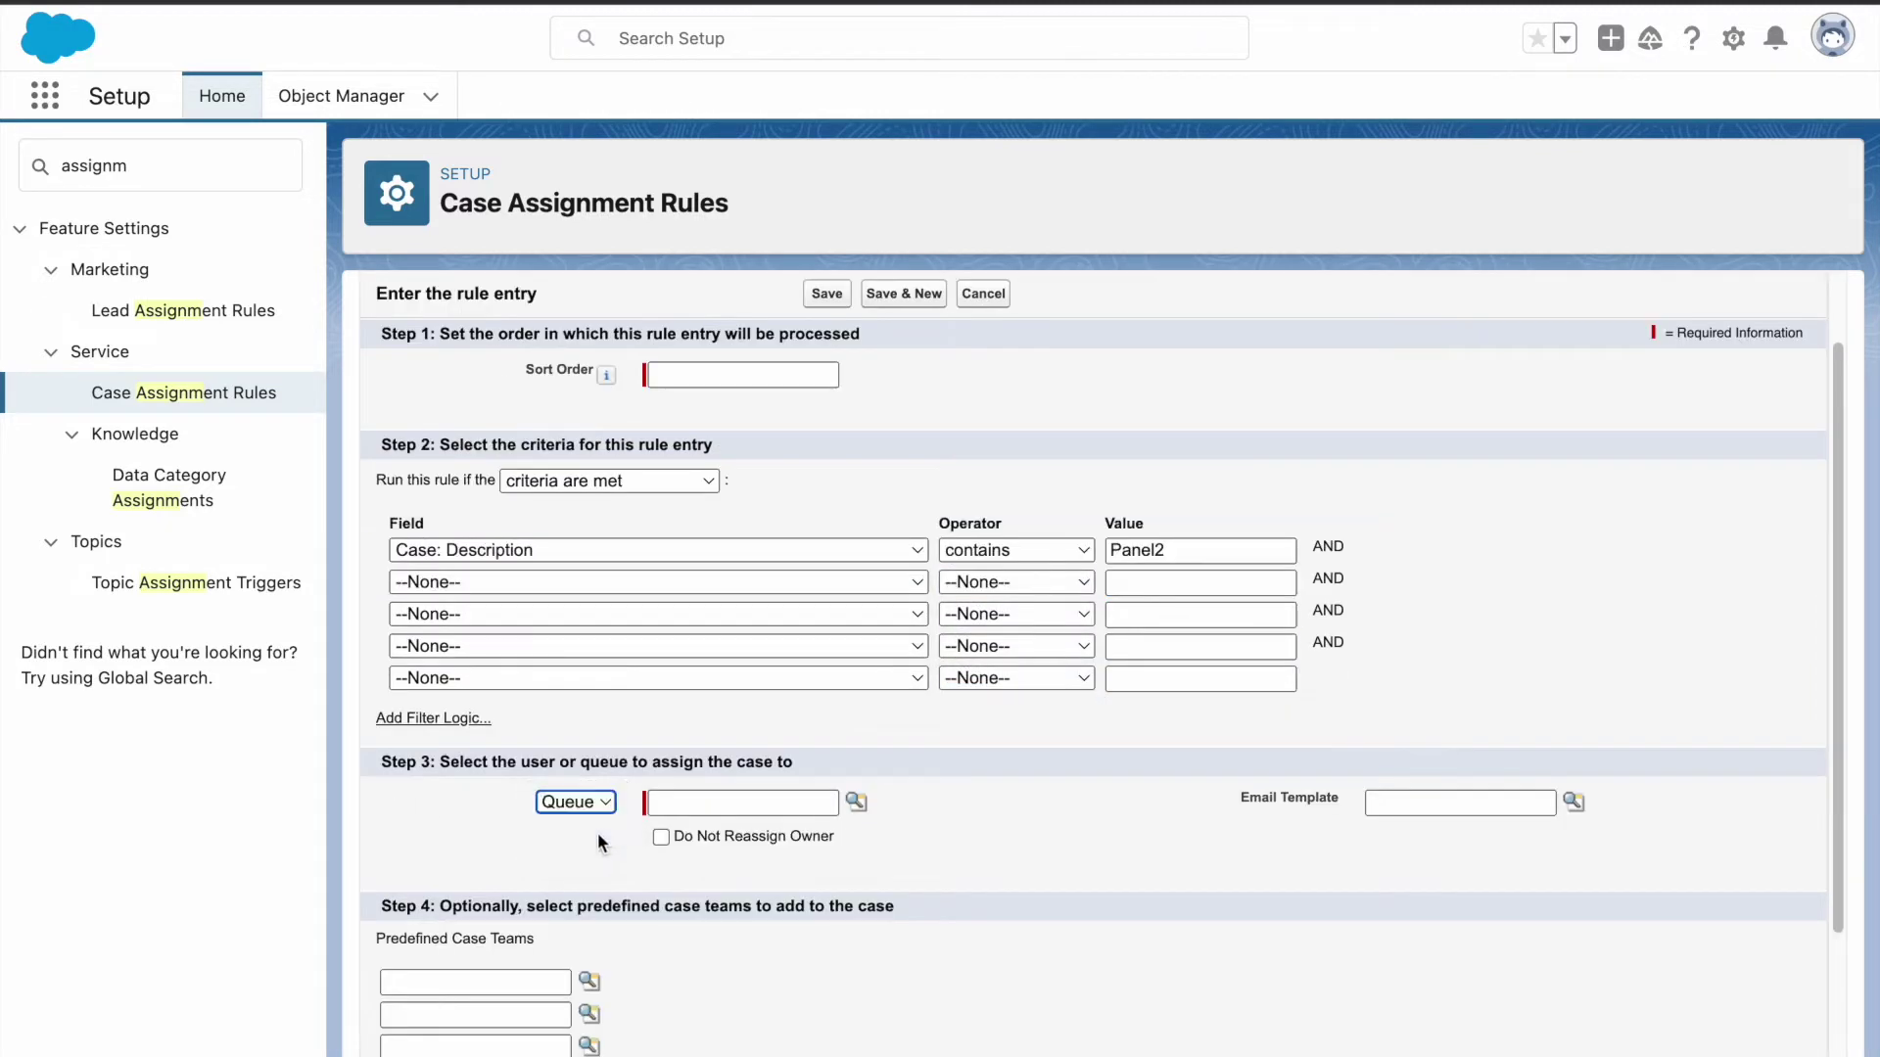
click(702, 805)
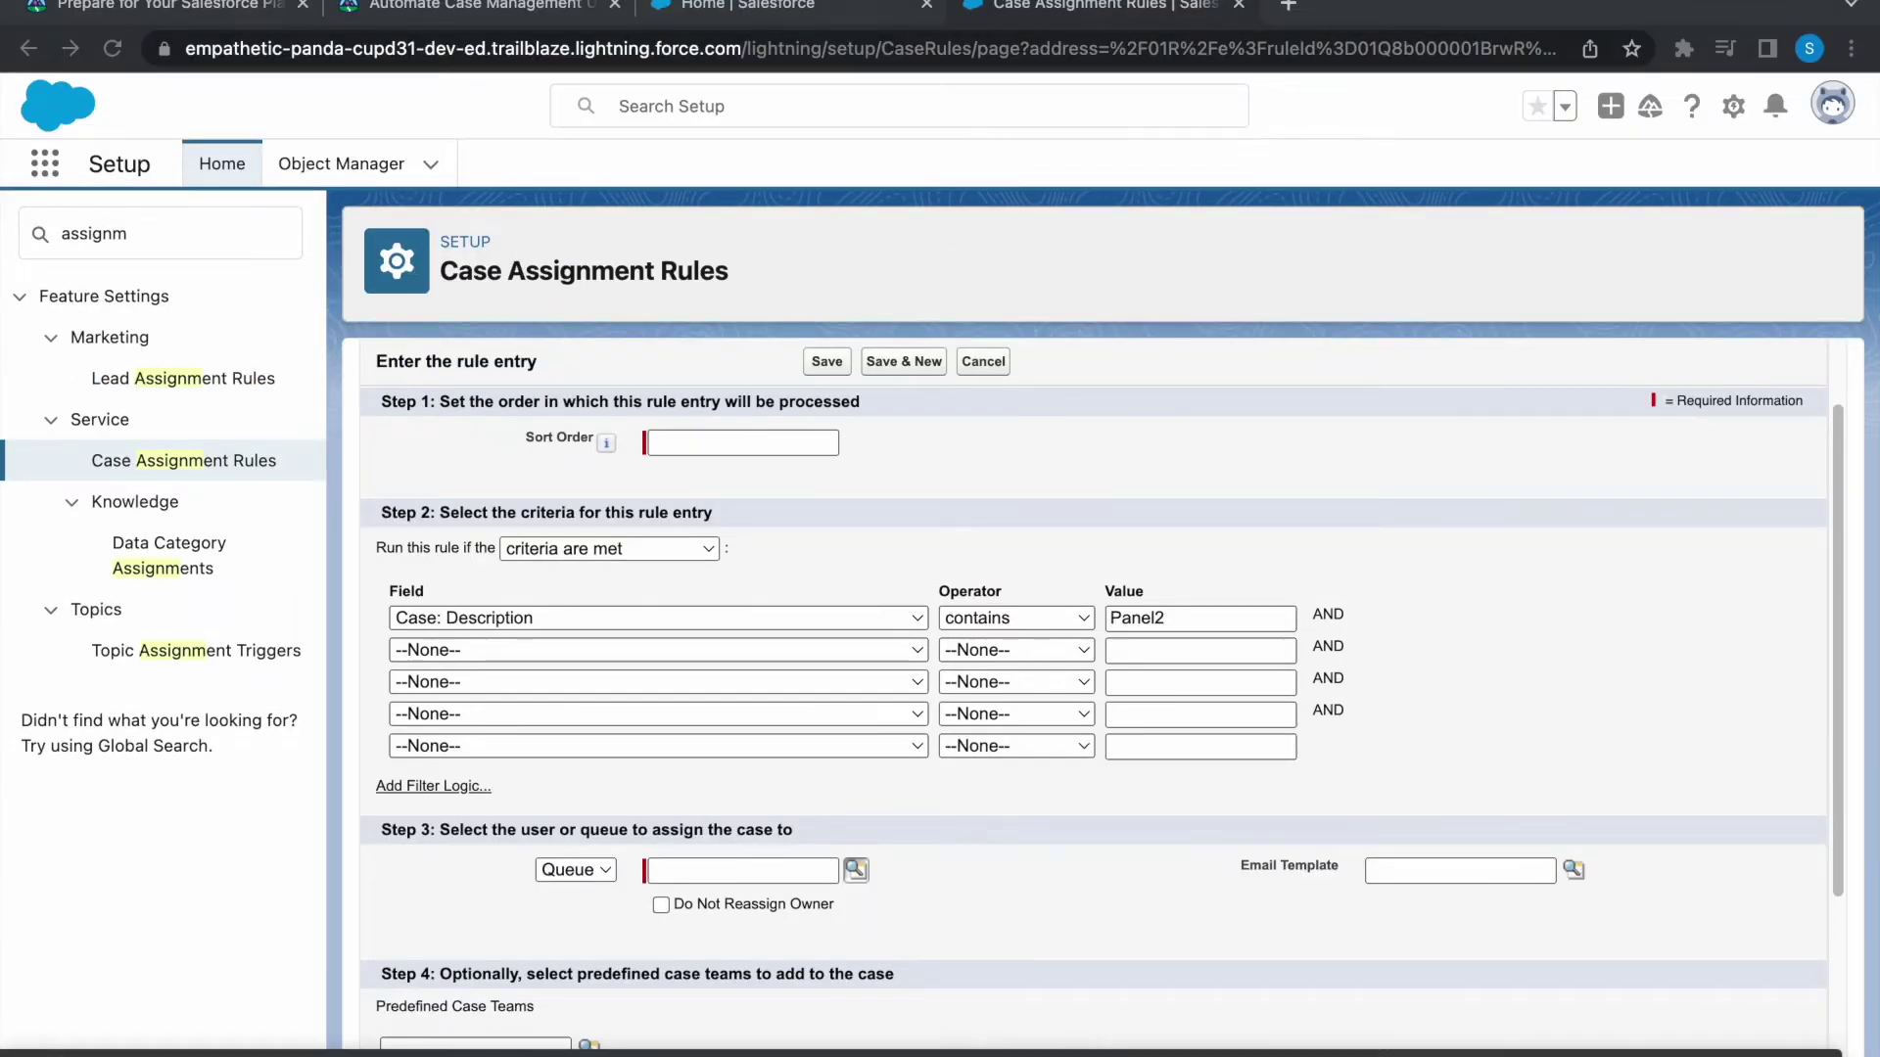
click(856, 869)
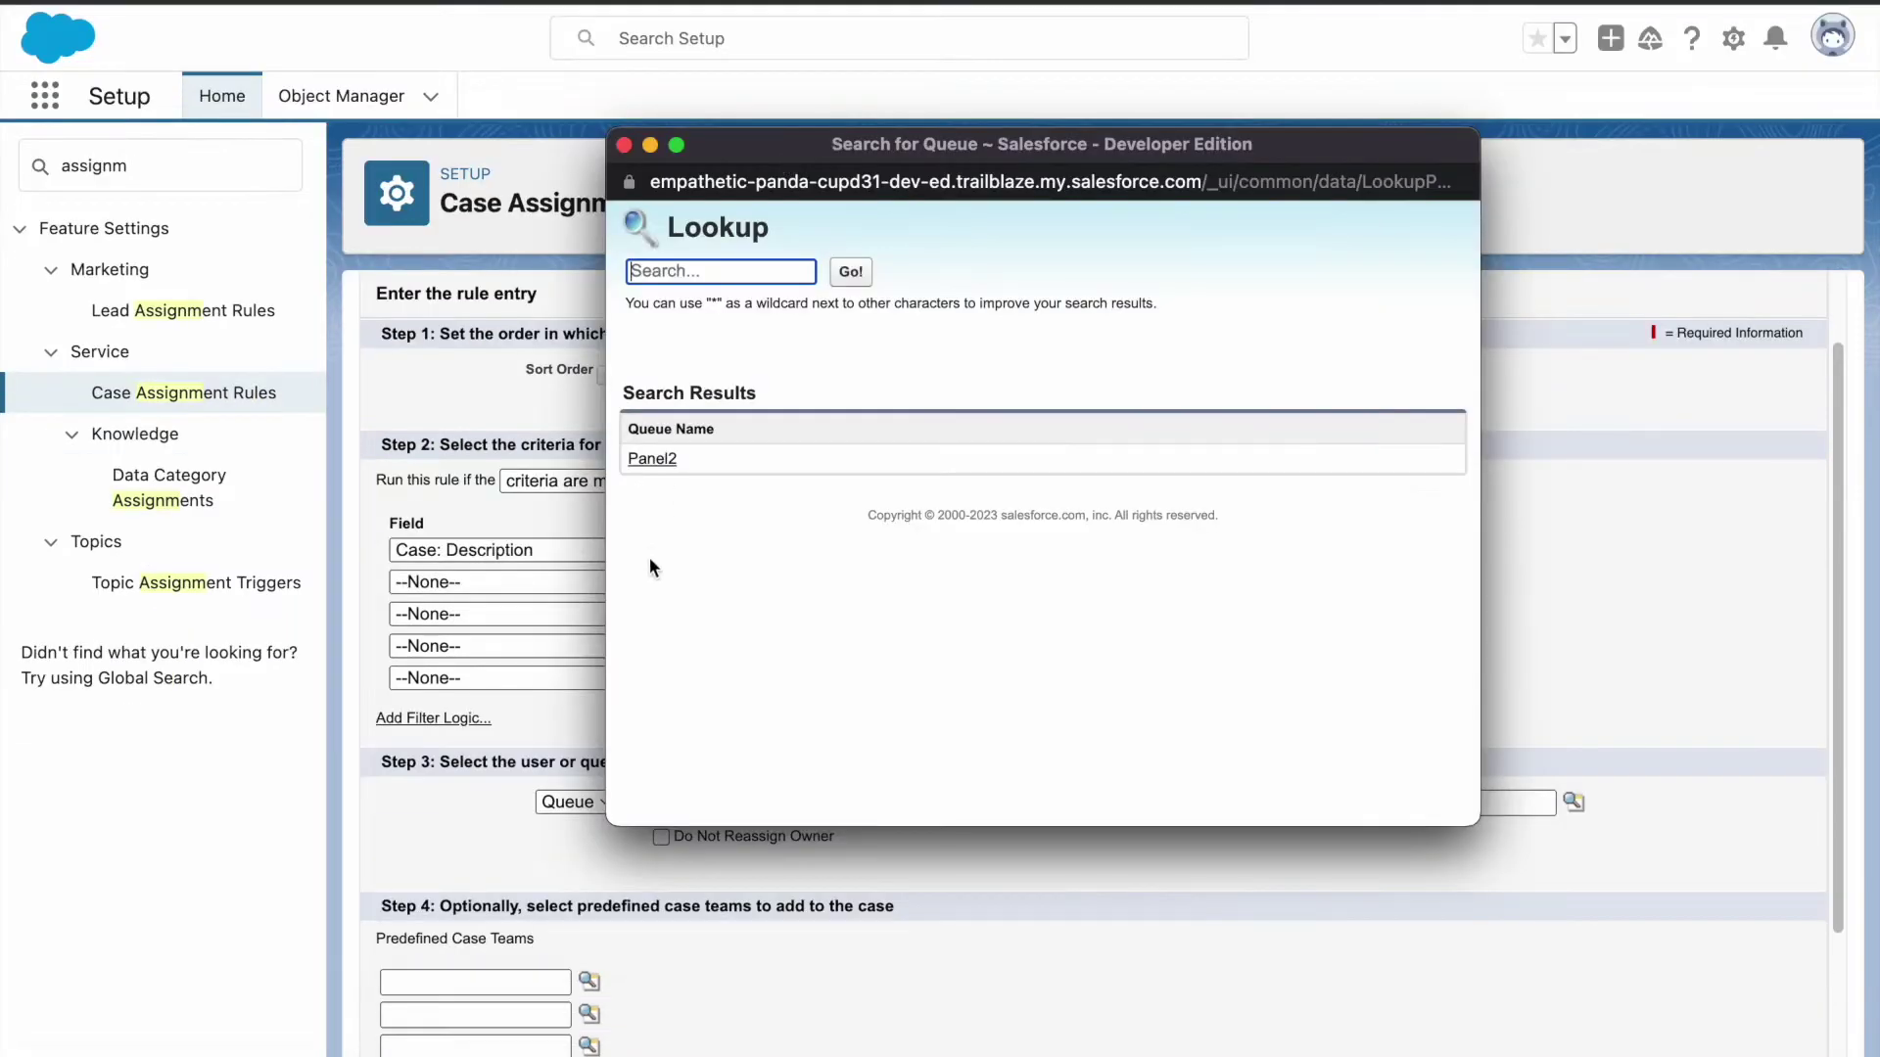
click(652, 459)
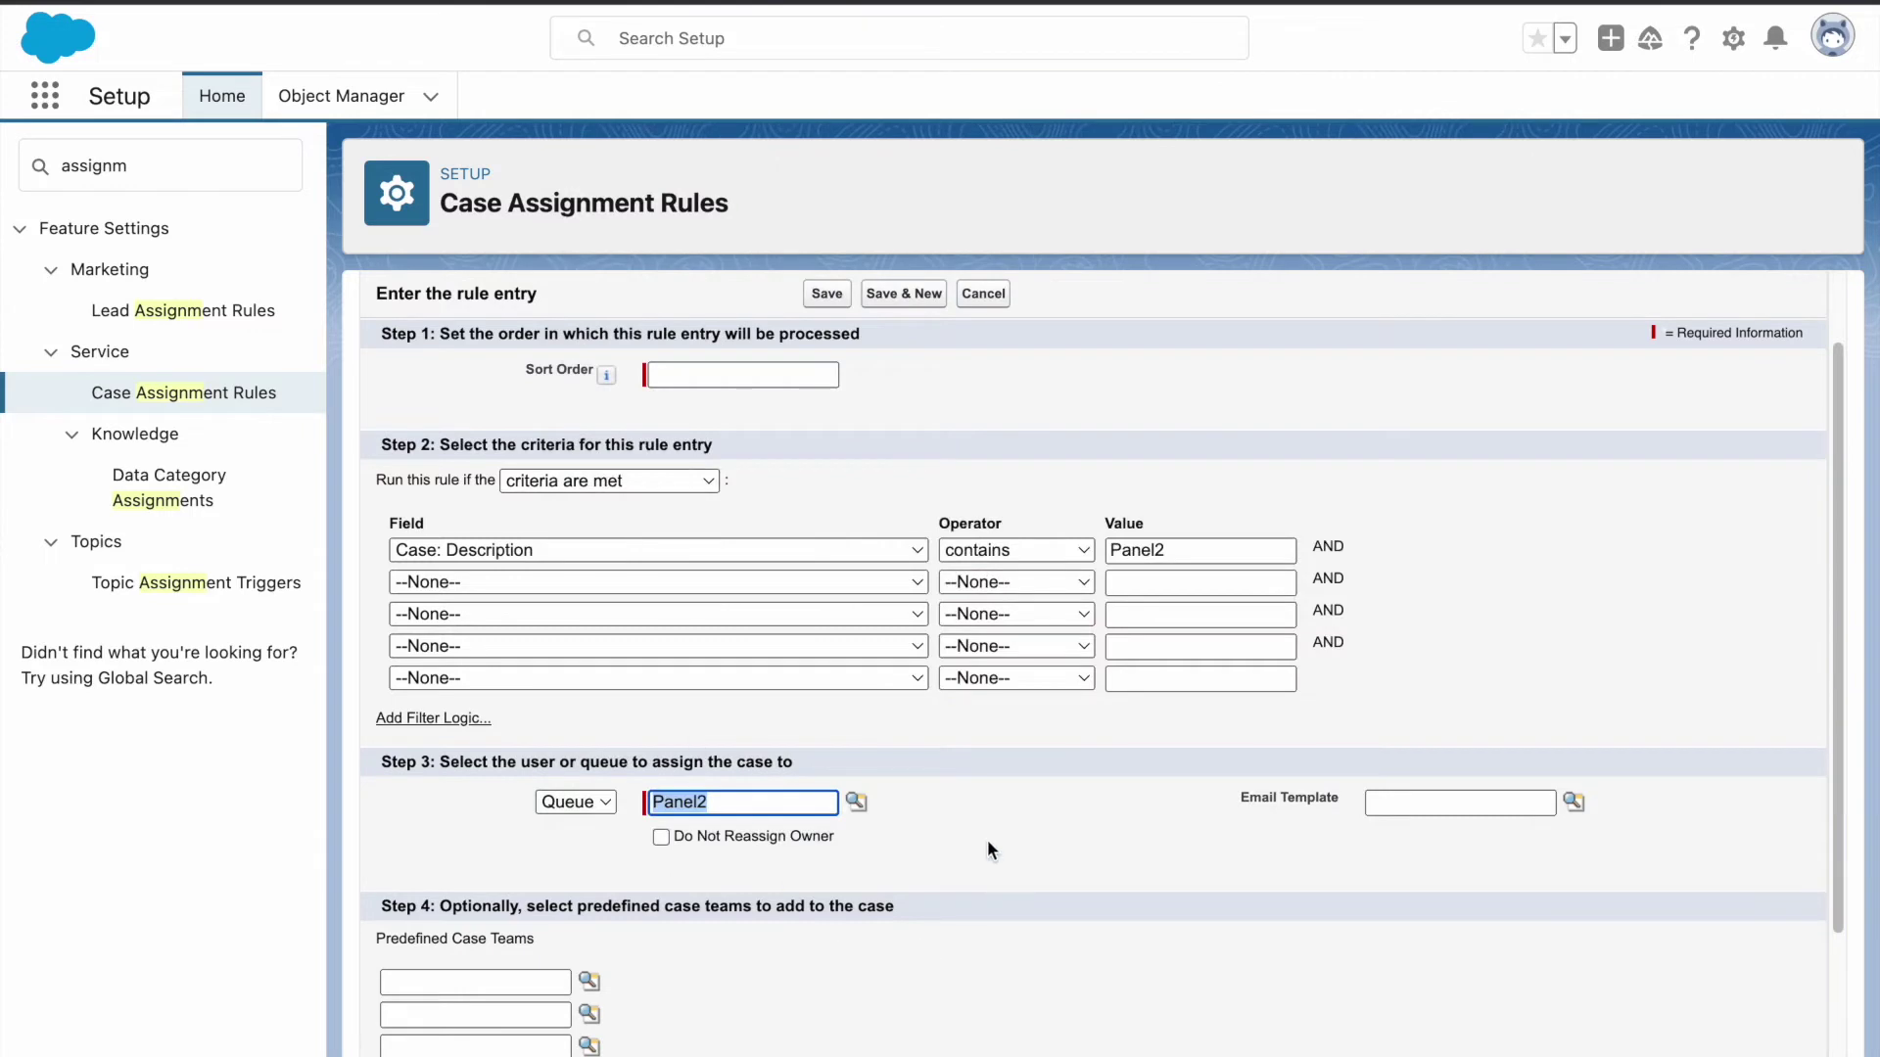
click(701, 381)
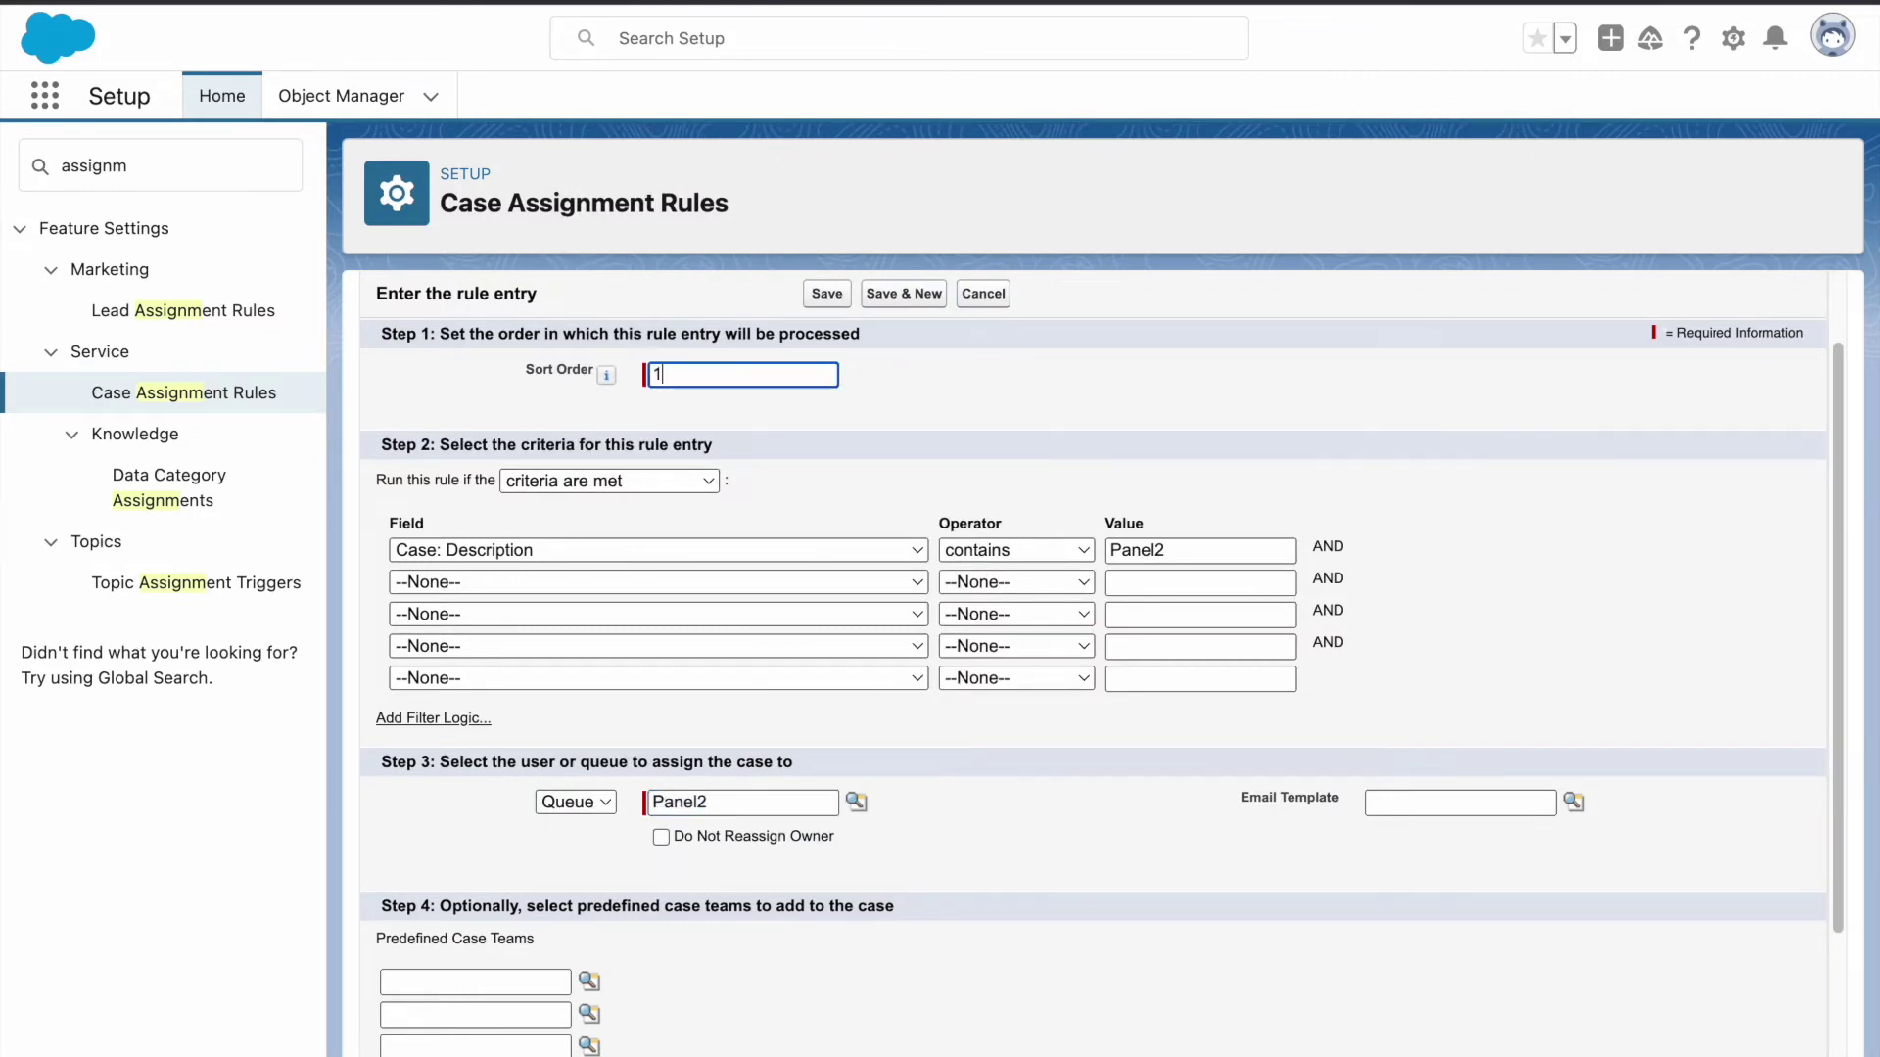
scroll(965, 519, down, 3)
scroll(835, 387, up, 4)
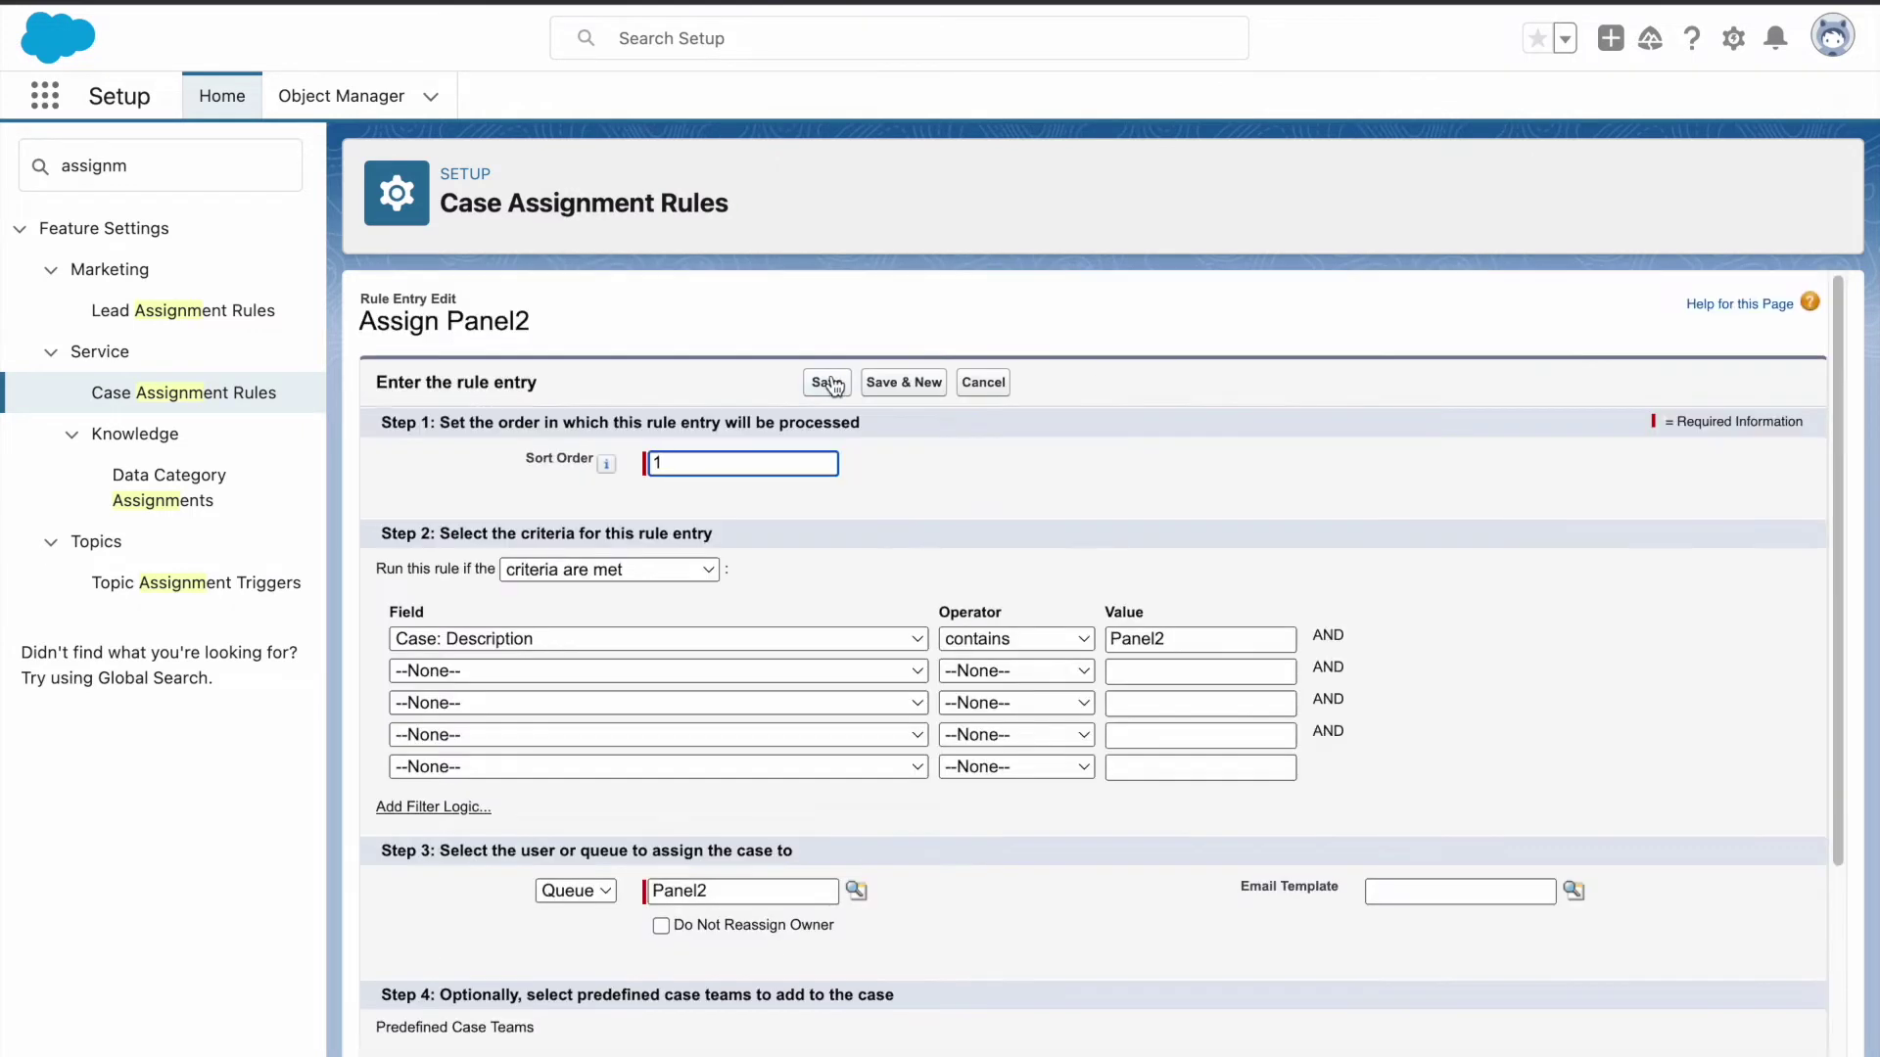
click(827, 383)
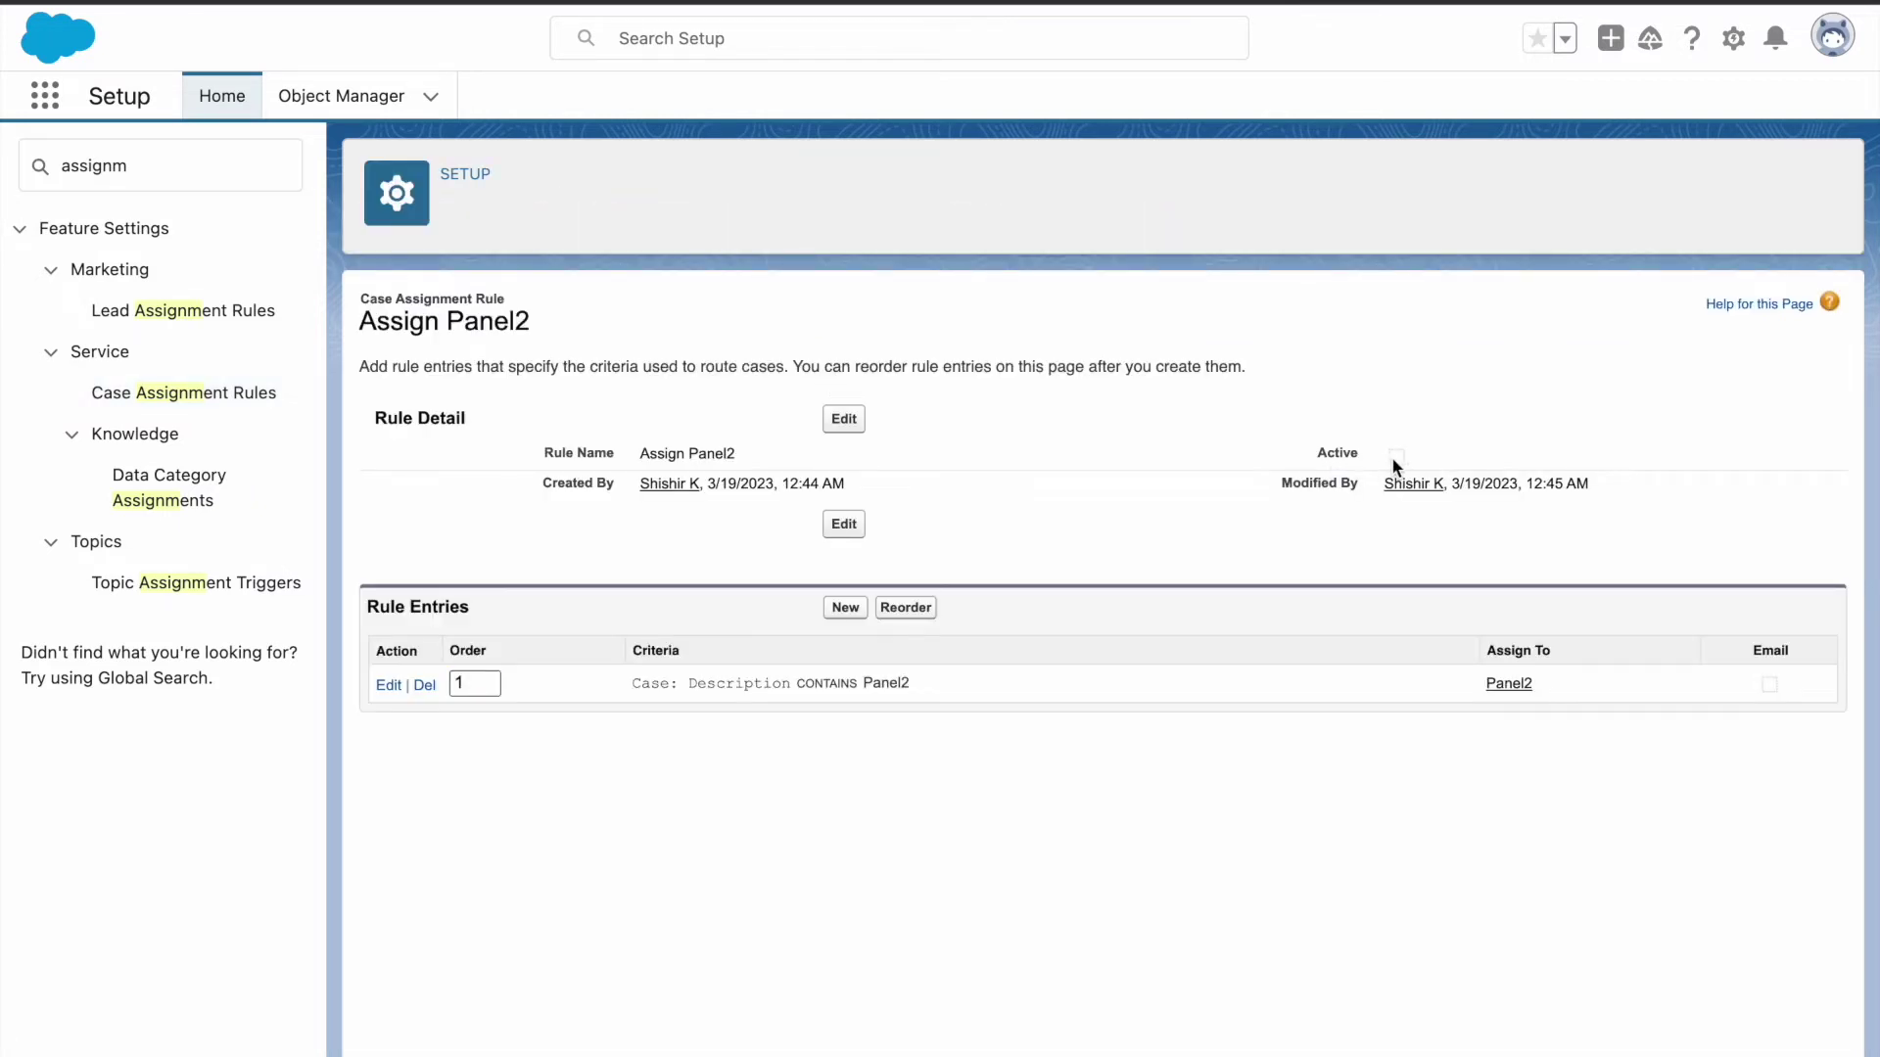
Mark the Assign Panel2 rule Active, then filter Quick Find for 'esc'.
click(843, 419)
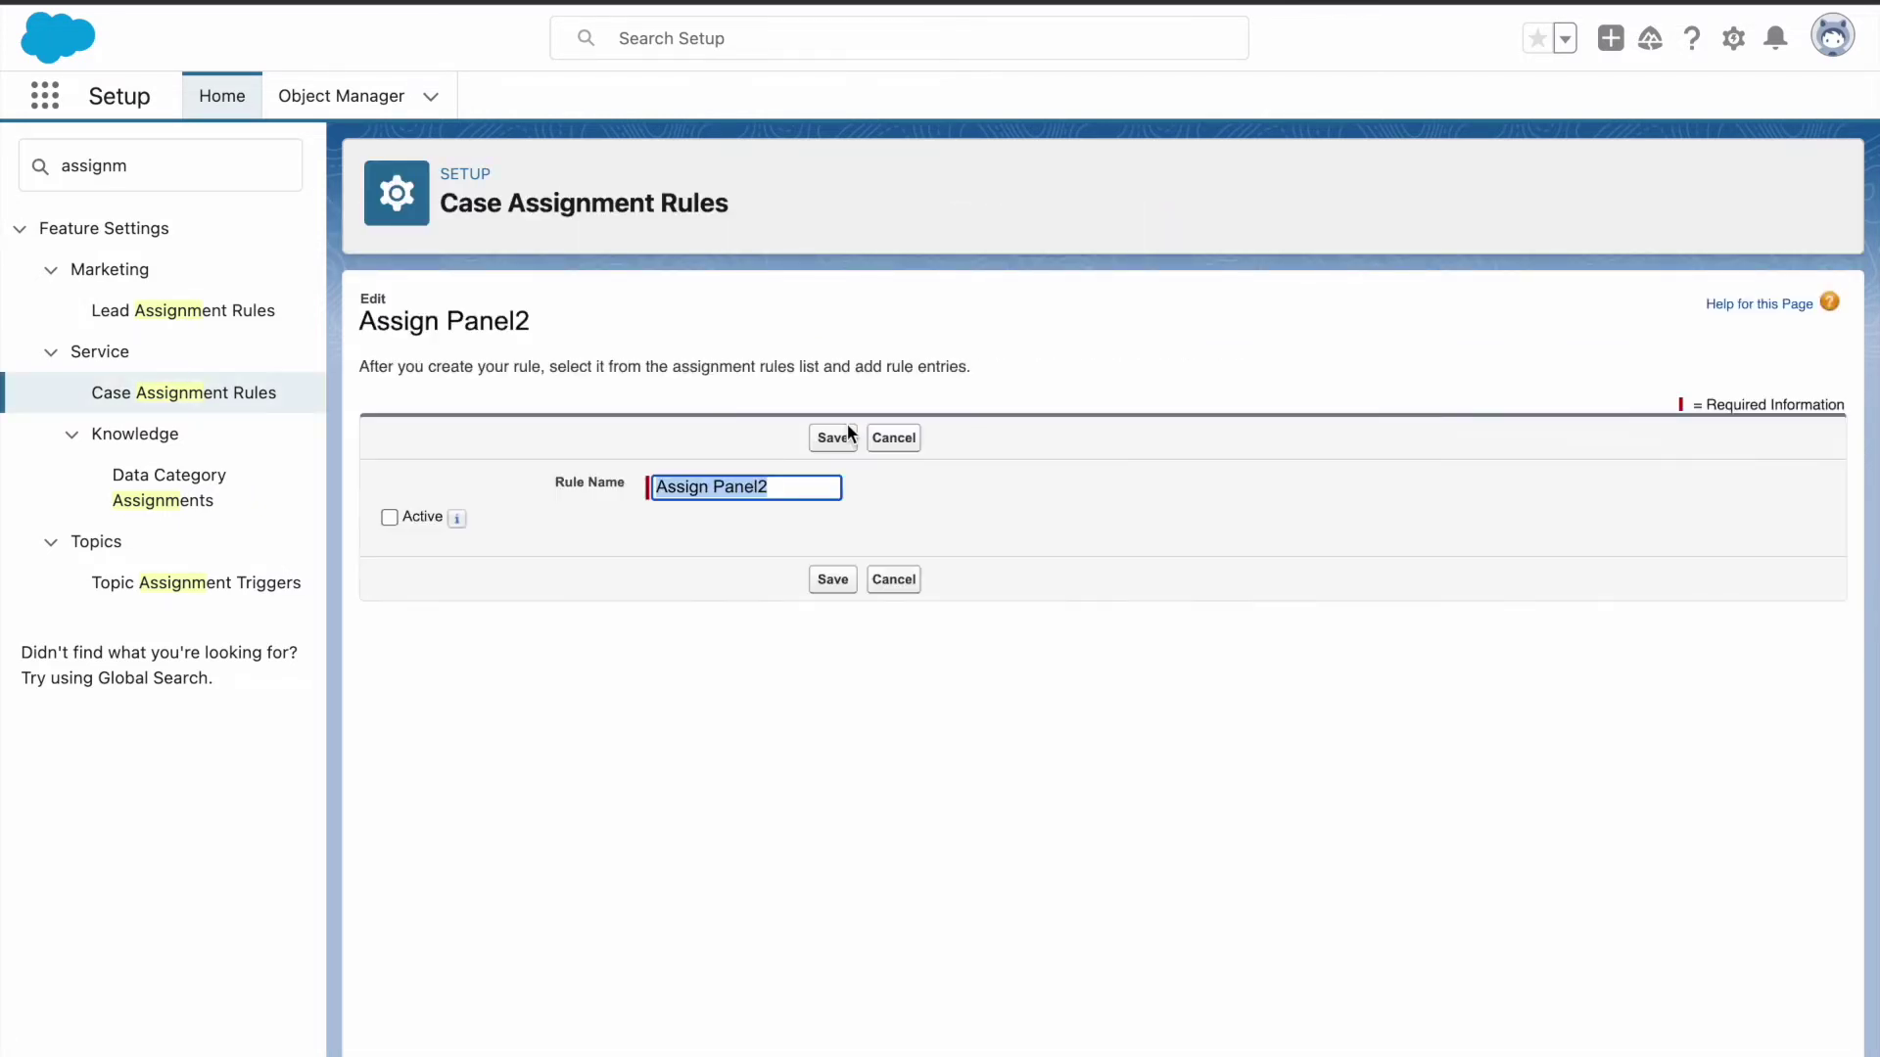
click(388, 517)
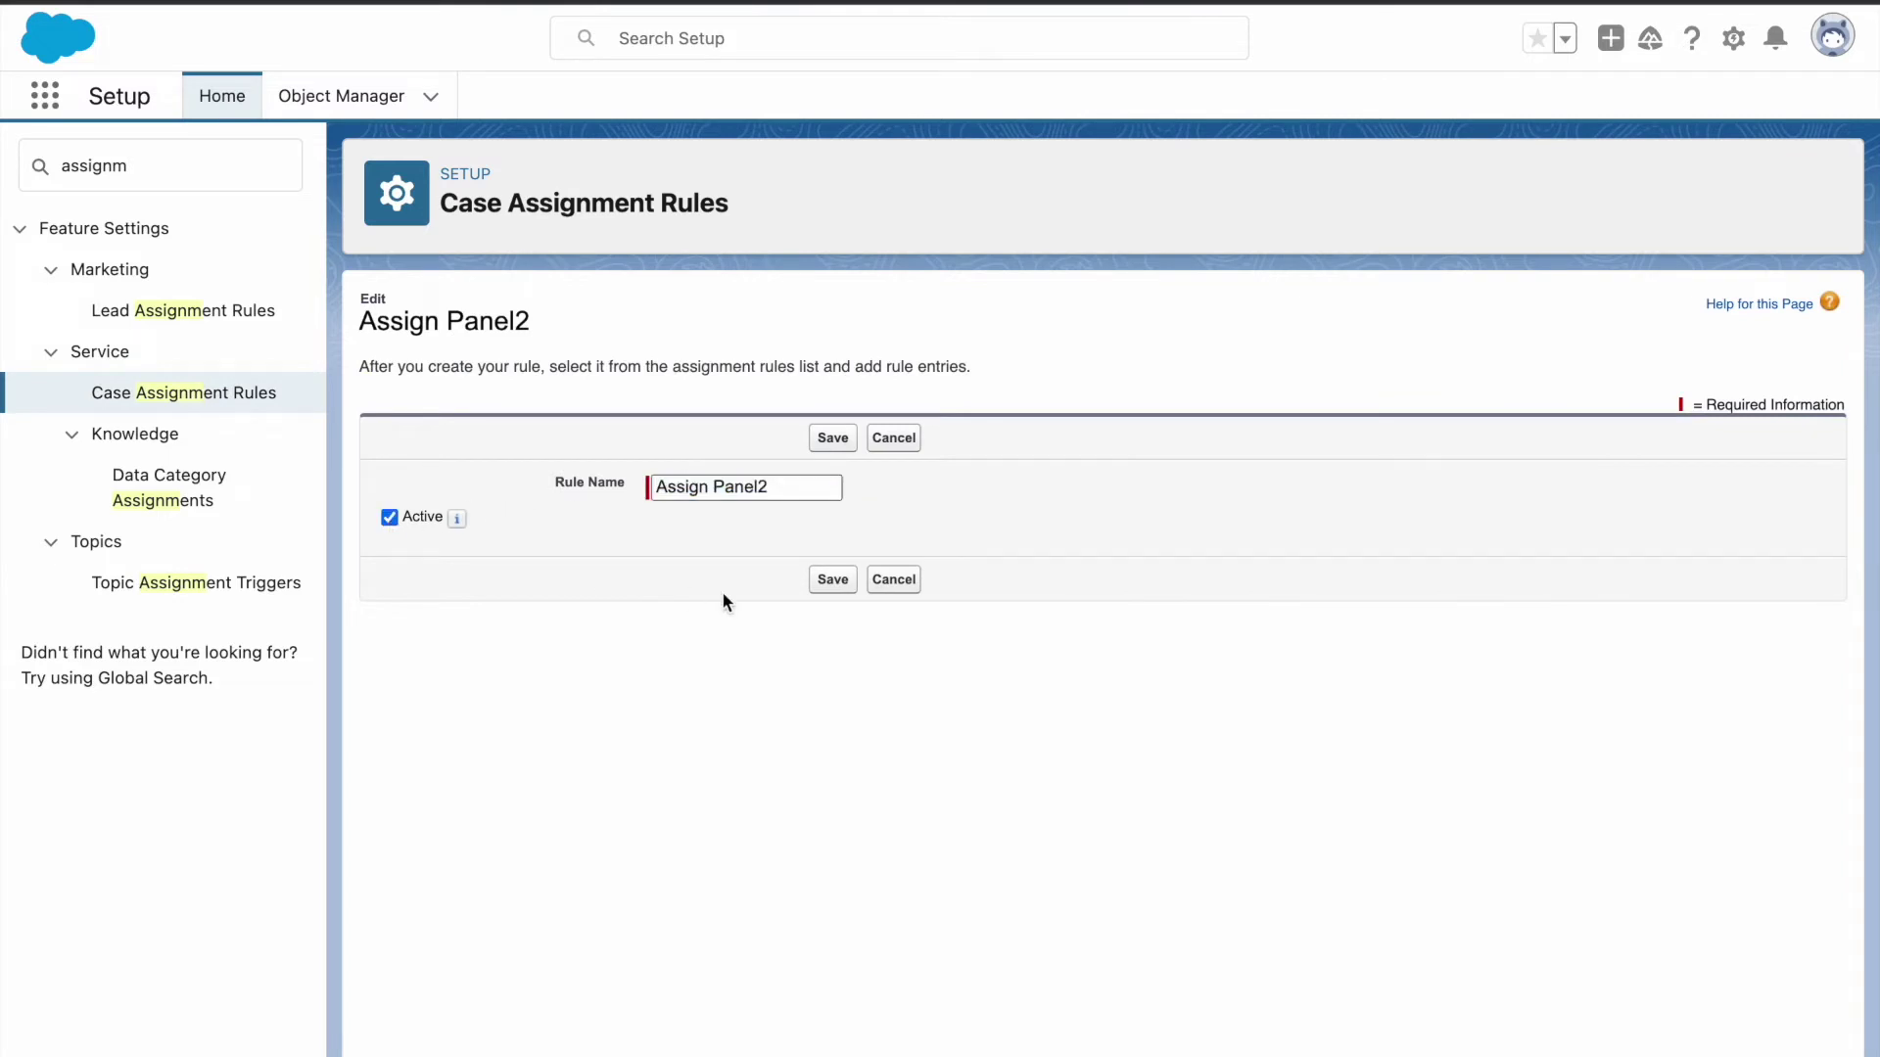
click(829, 579)
double_click(160, 165)
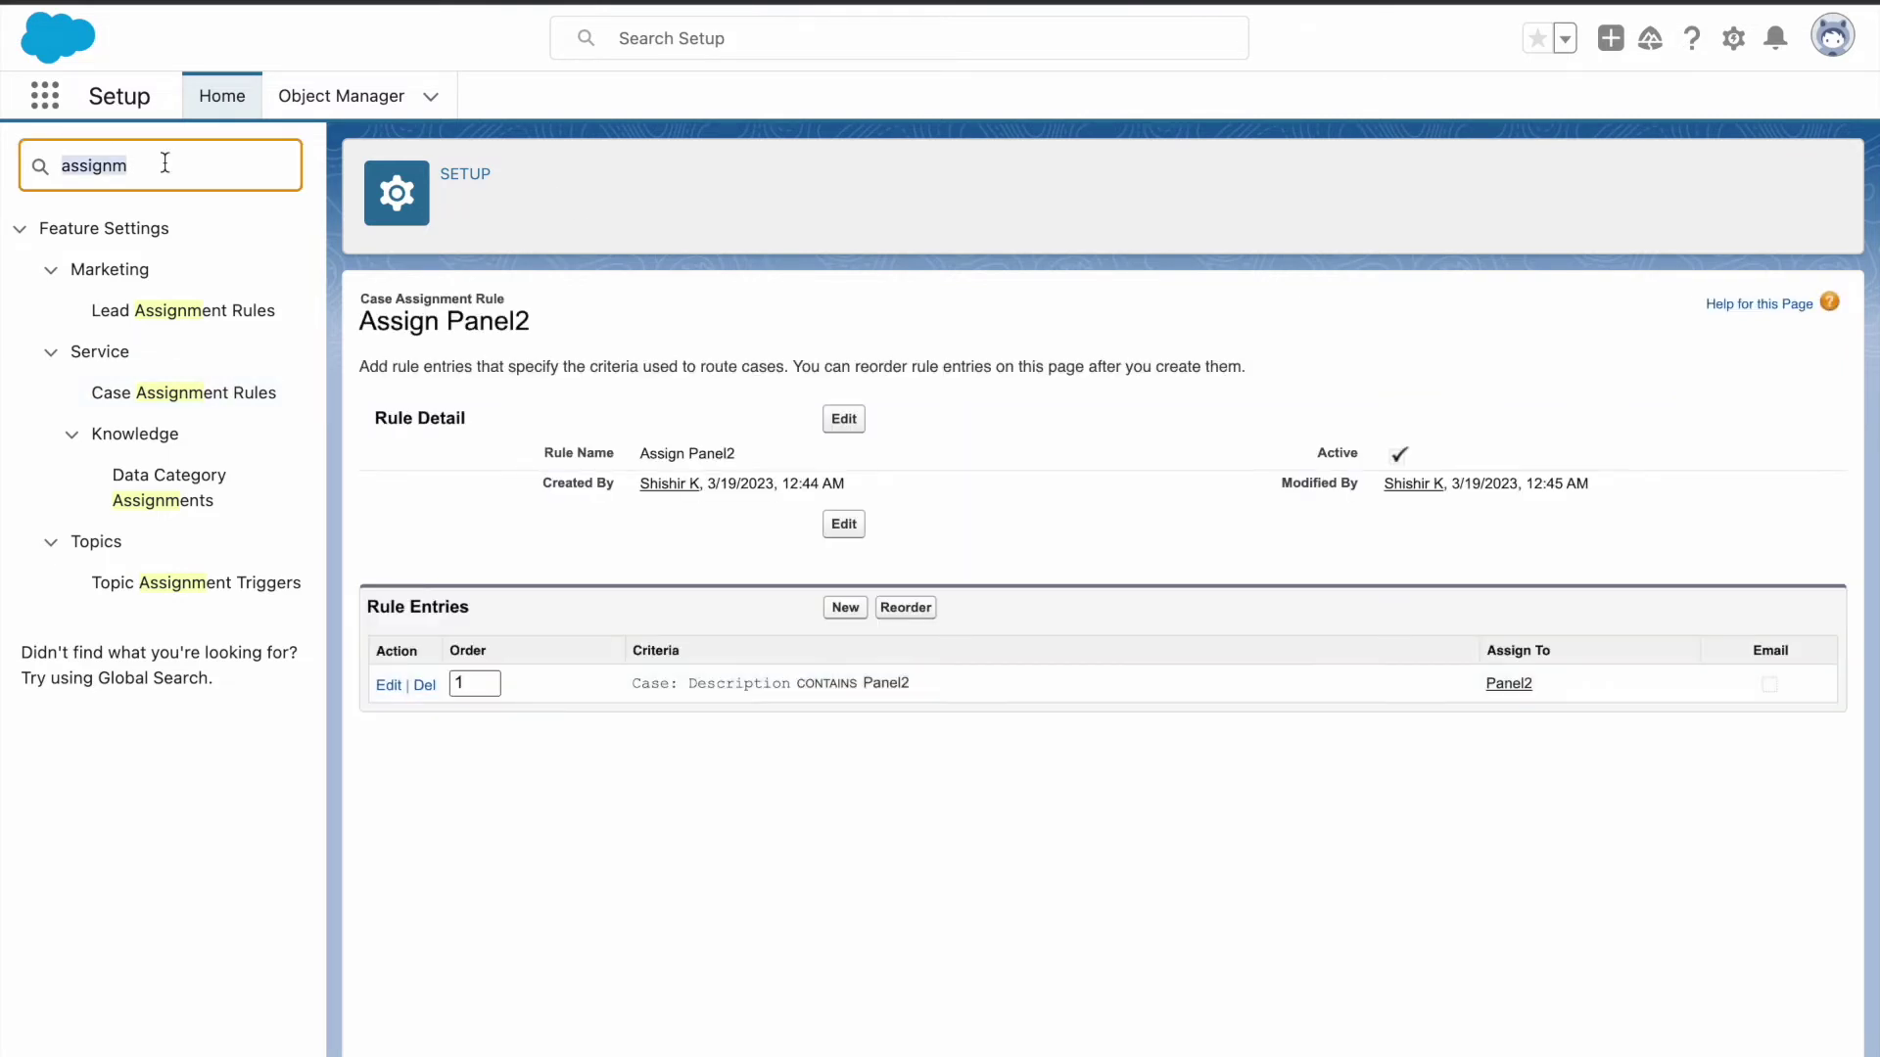
text(esc)
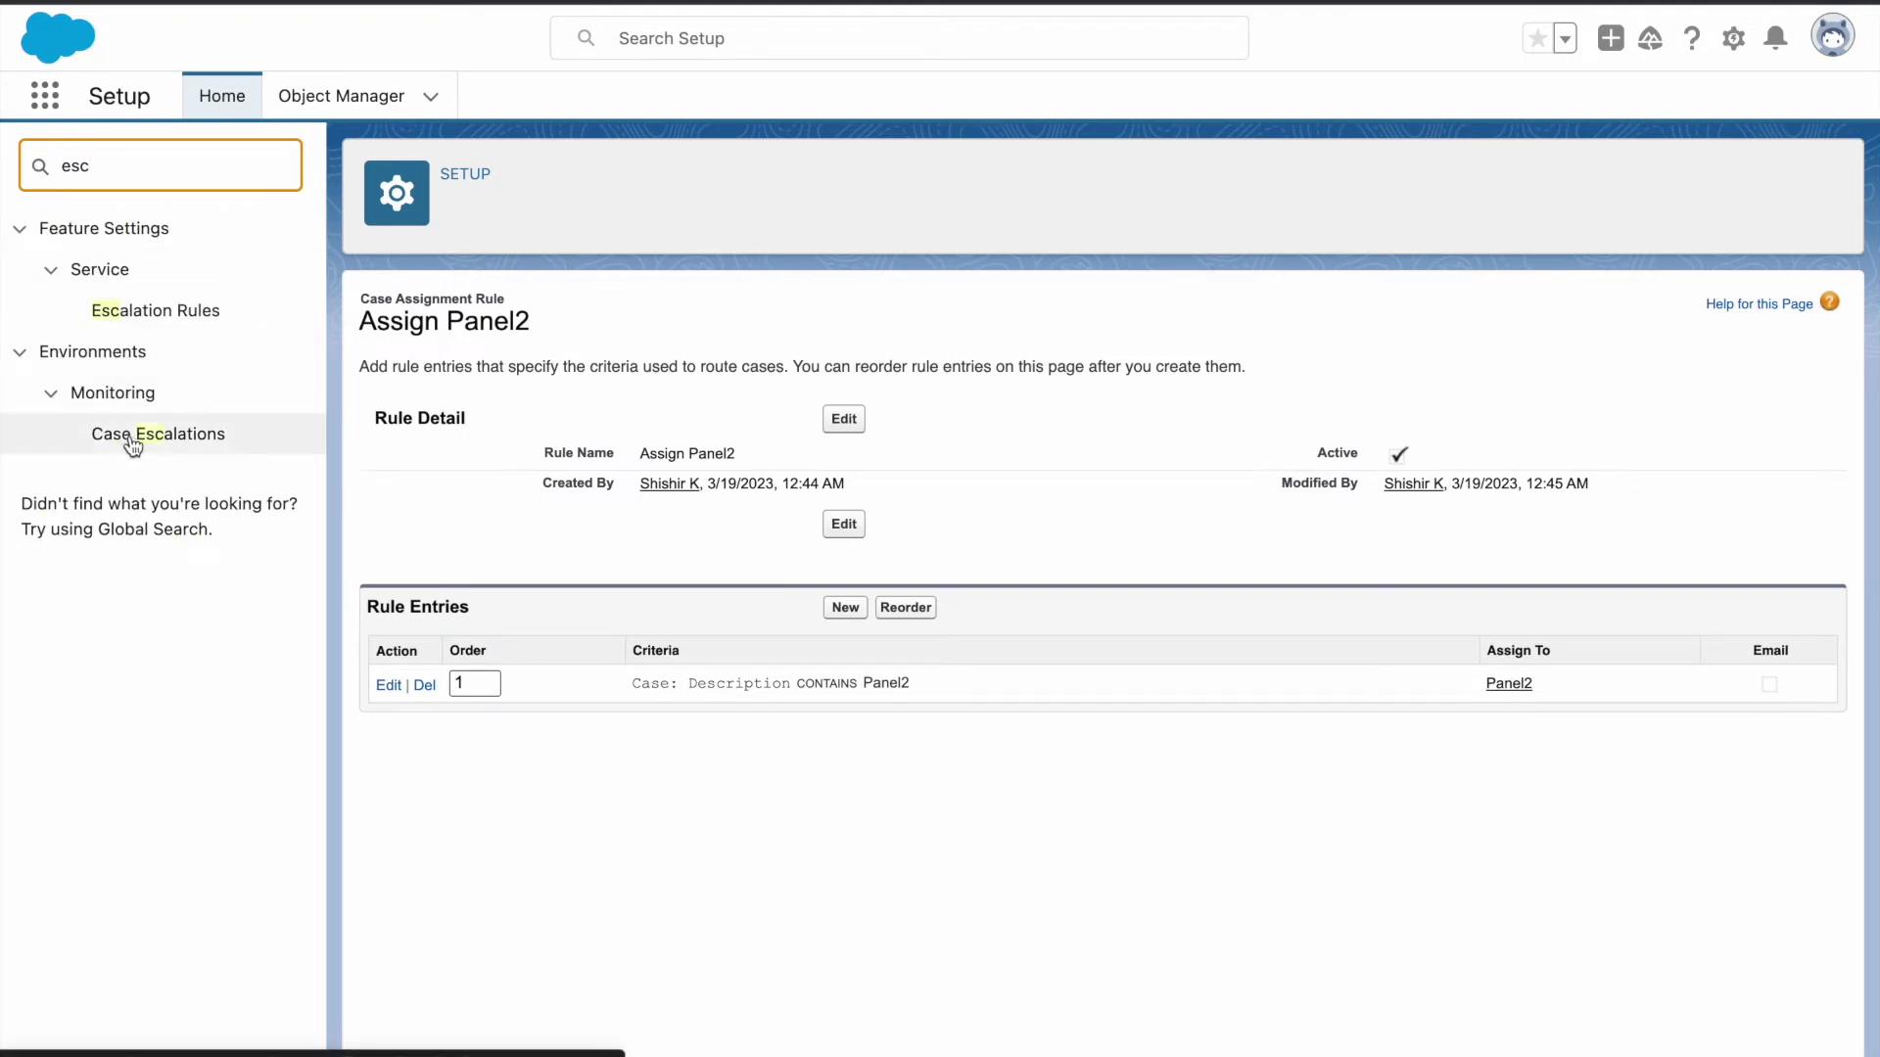
Create a case escalation rule named Panel2 and open its detail page.
click(140, 315)
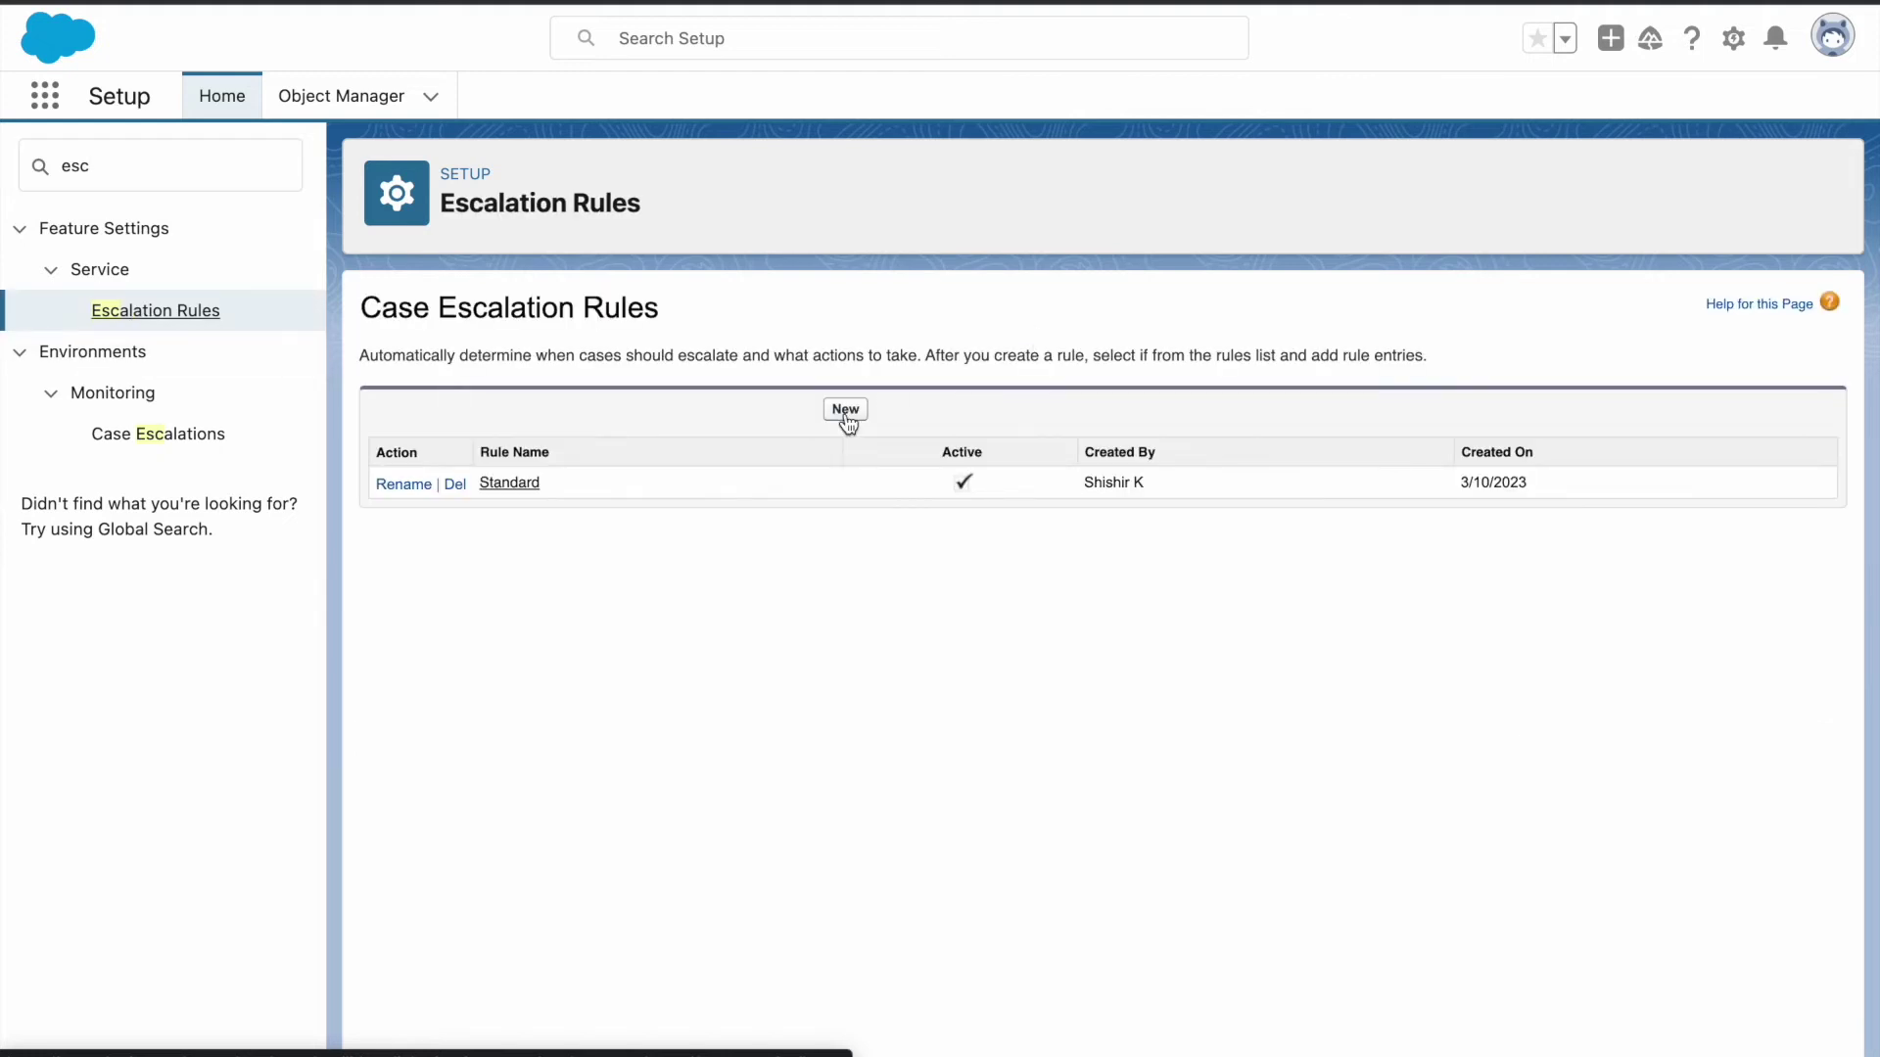
click(846, 417)
key(super+Tab)
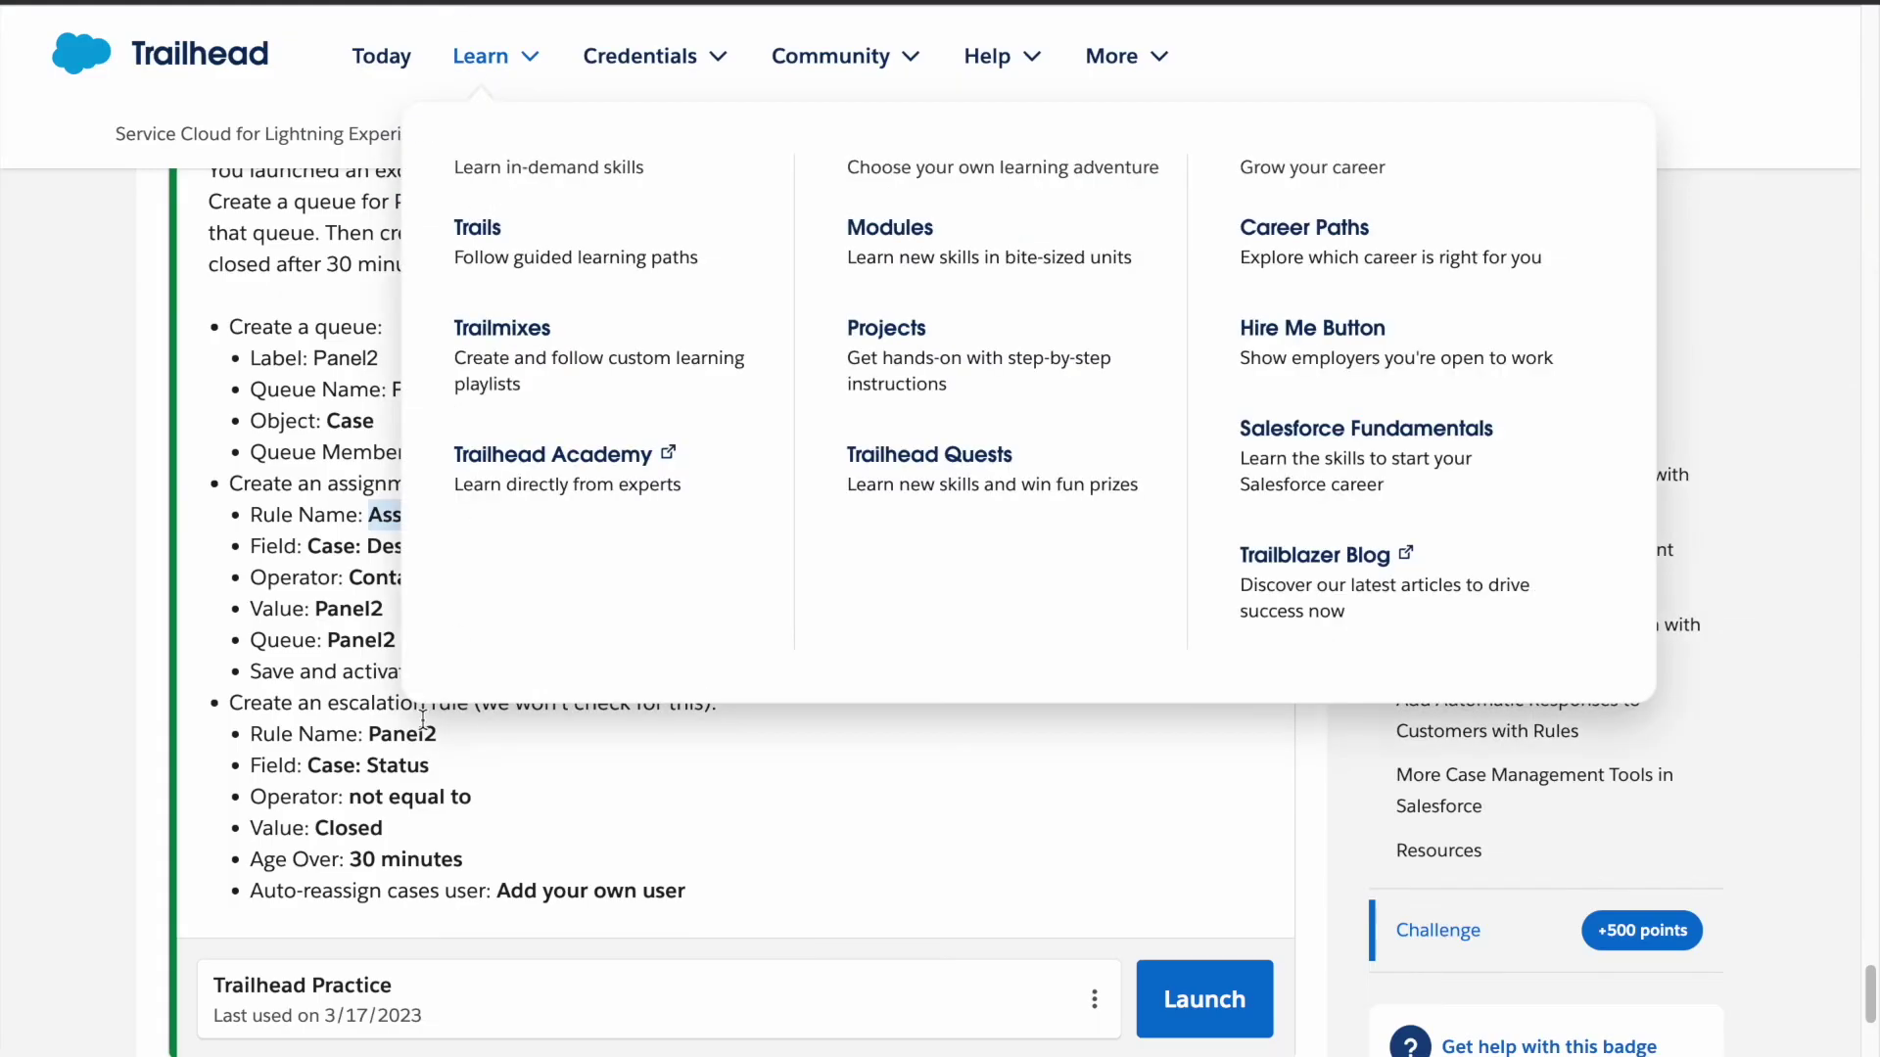
double_click(408, 732)
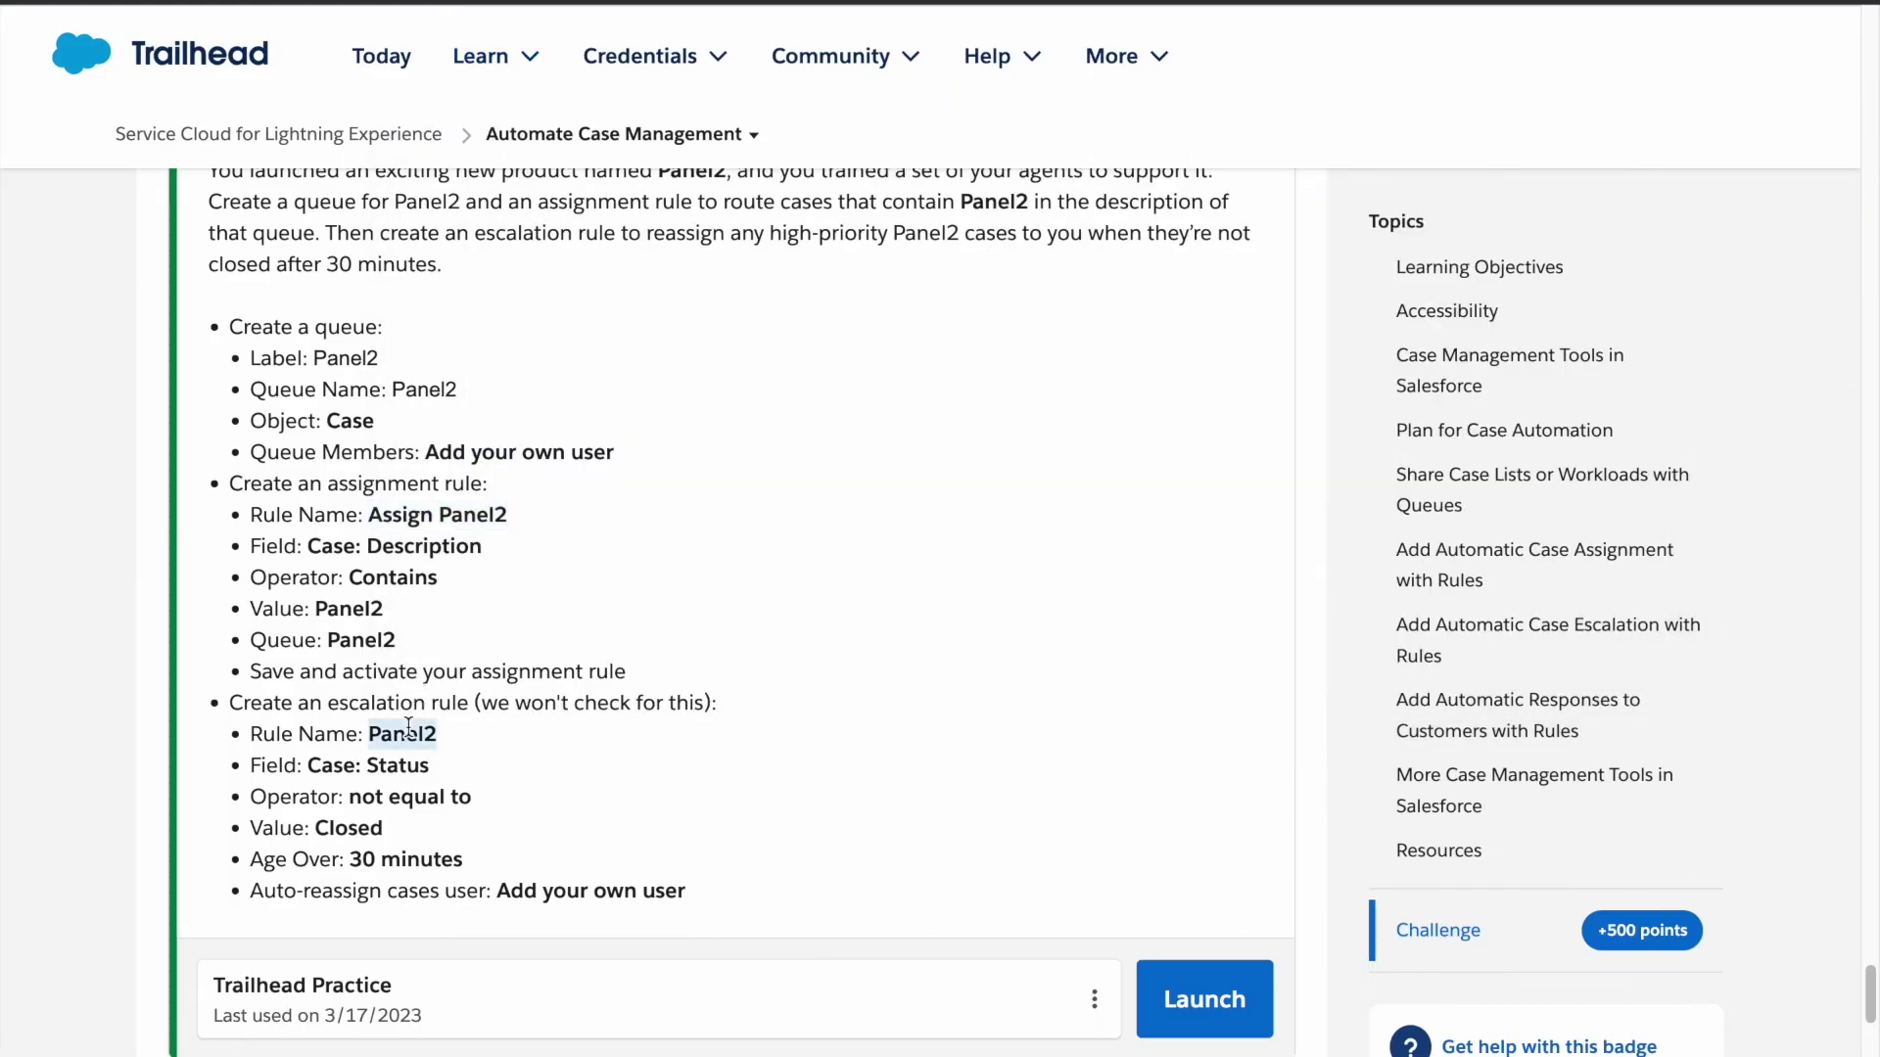
key(ctrl+c)
key(super+Tab)
key(ctrl+v)
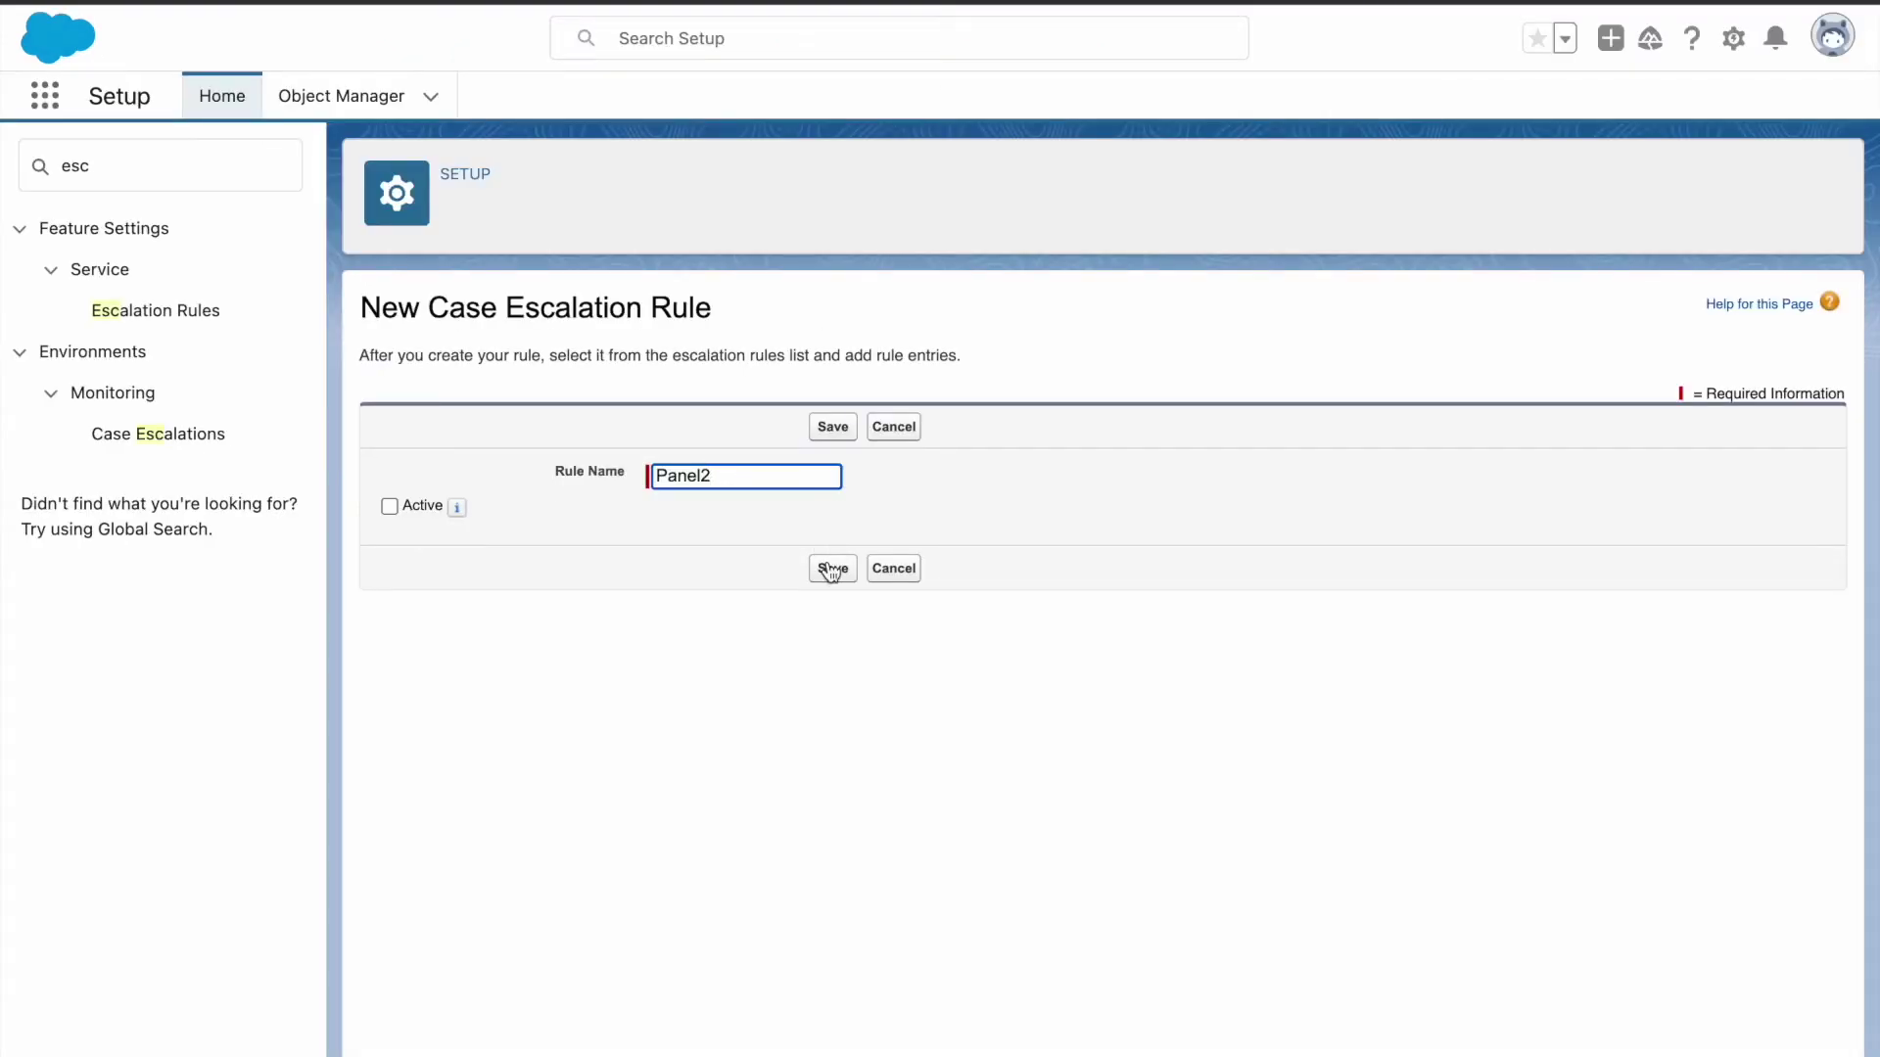
click(831, 568)
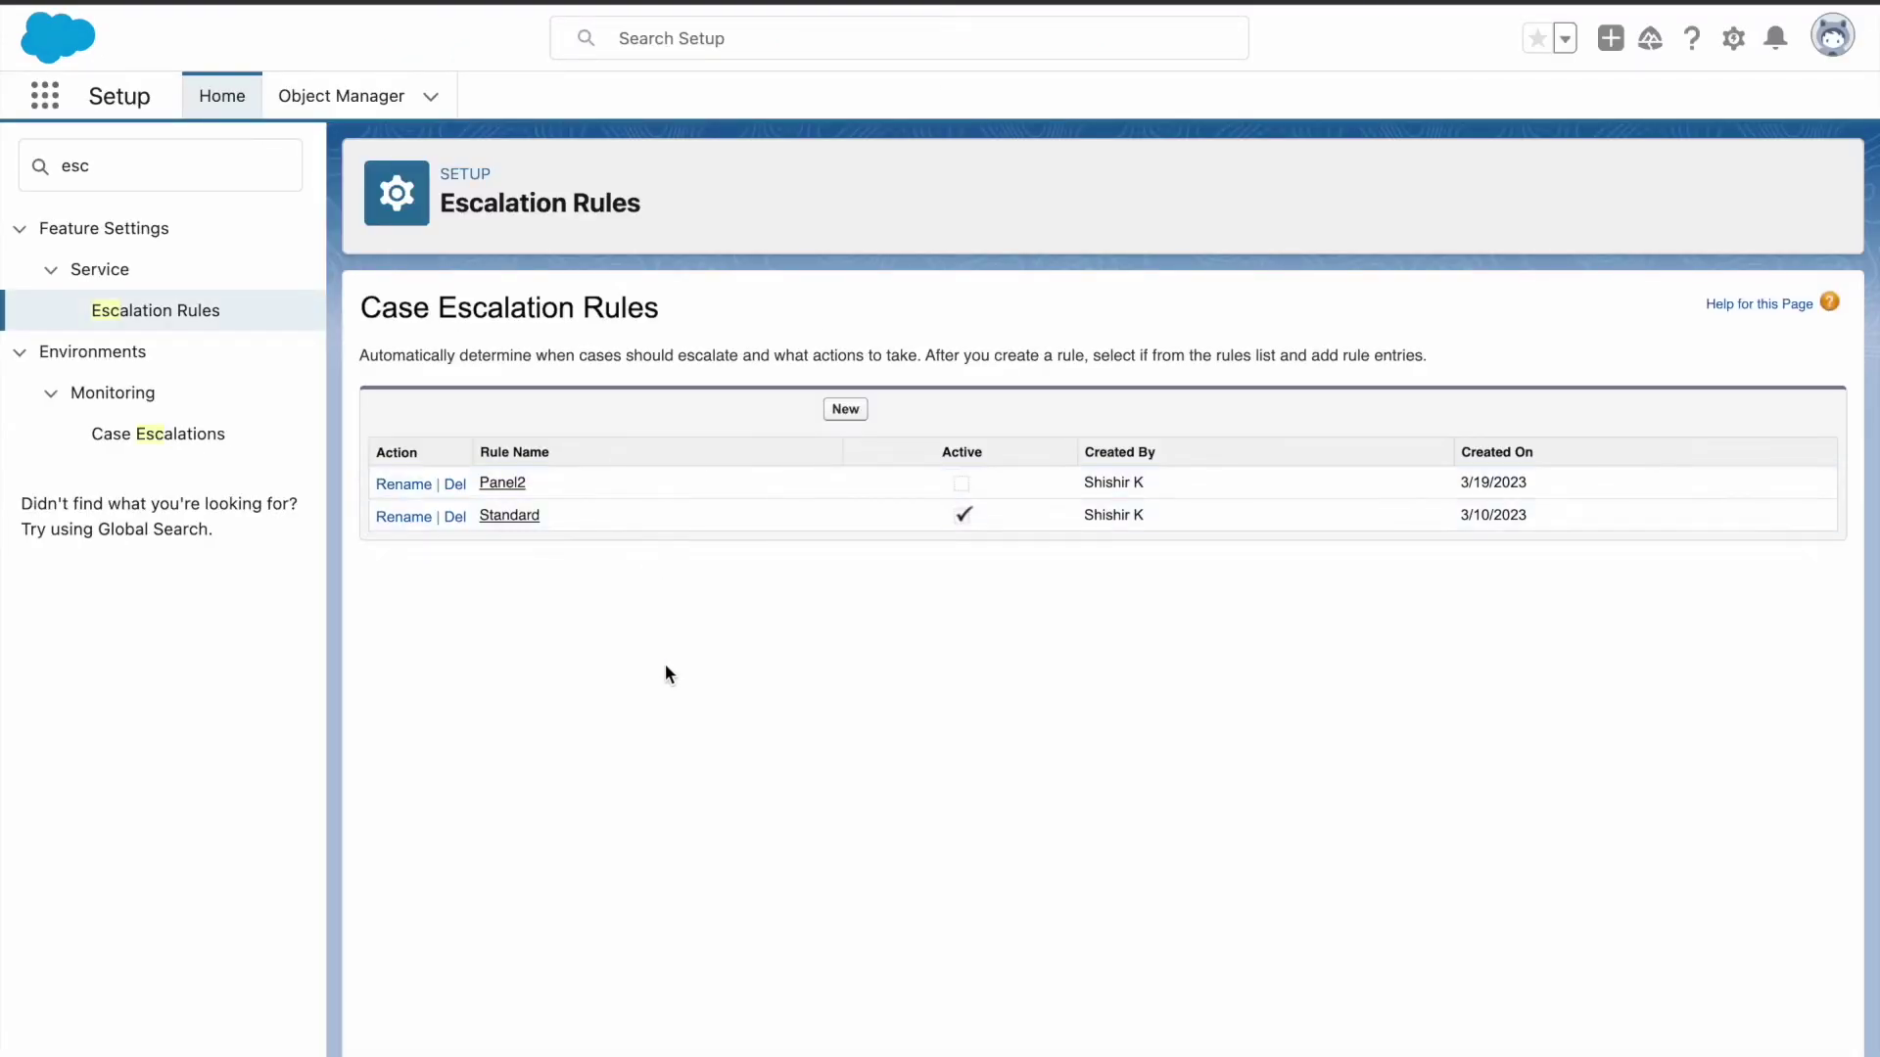
click(503, 484)
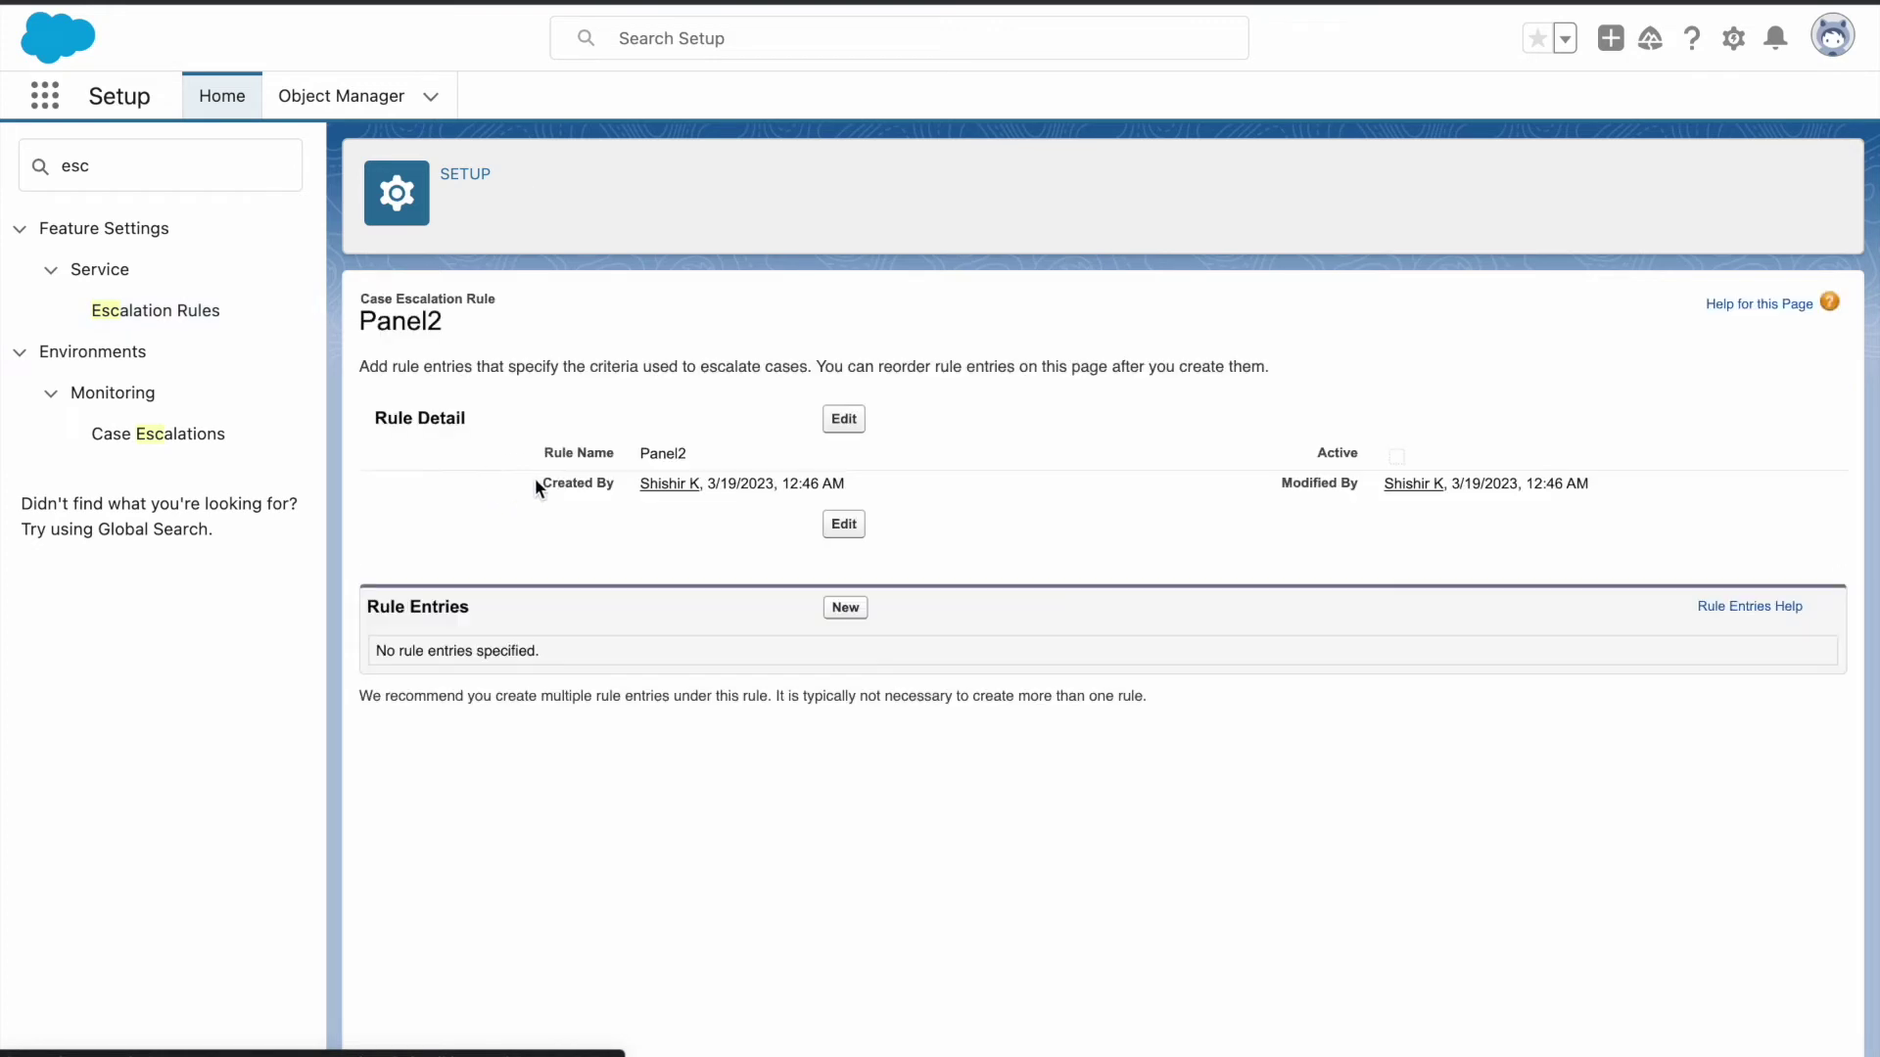
Add a Panel2 rule entry with criterion Case: Status not equal to Closed.
click(846, 608)
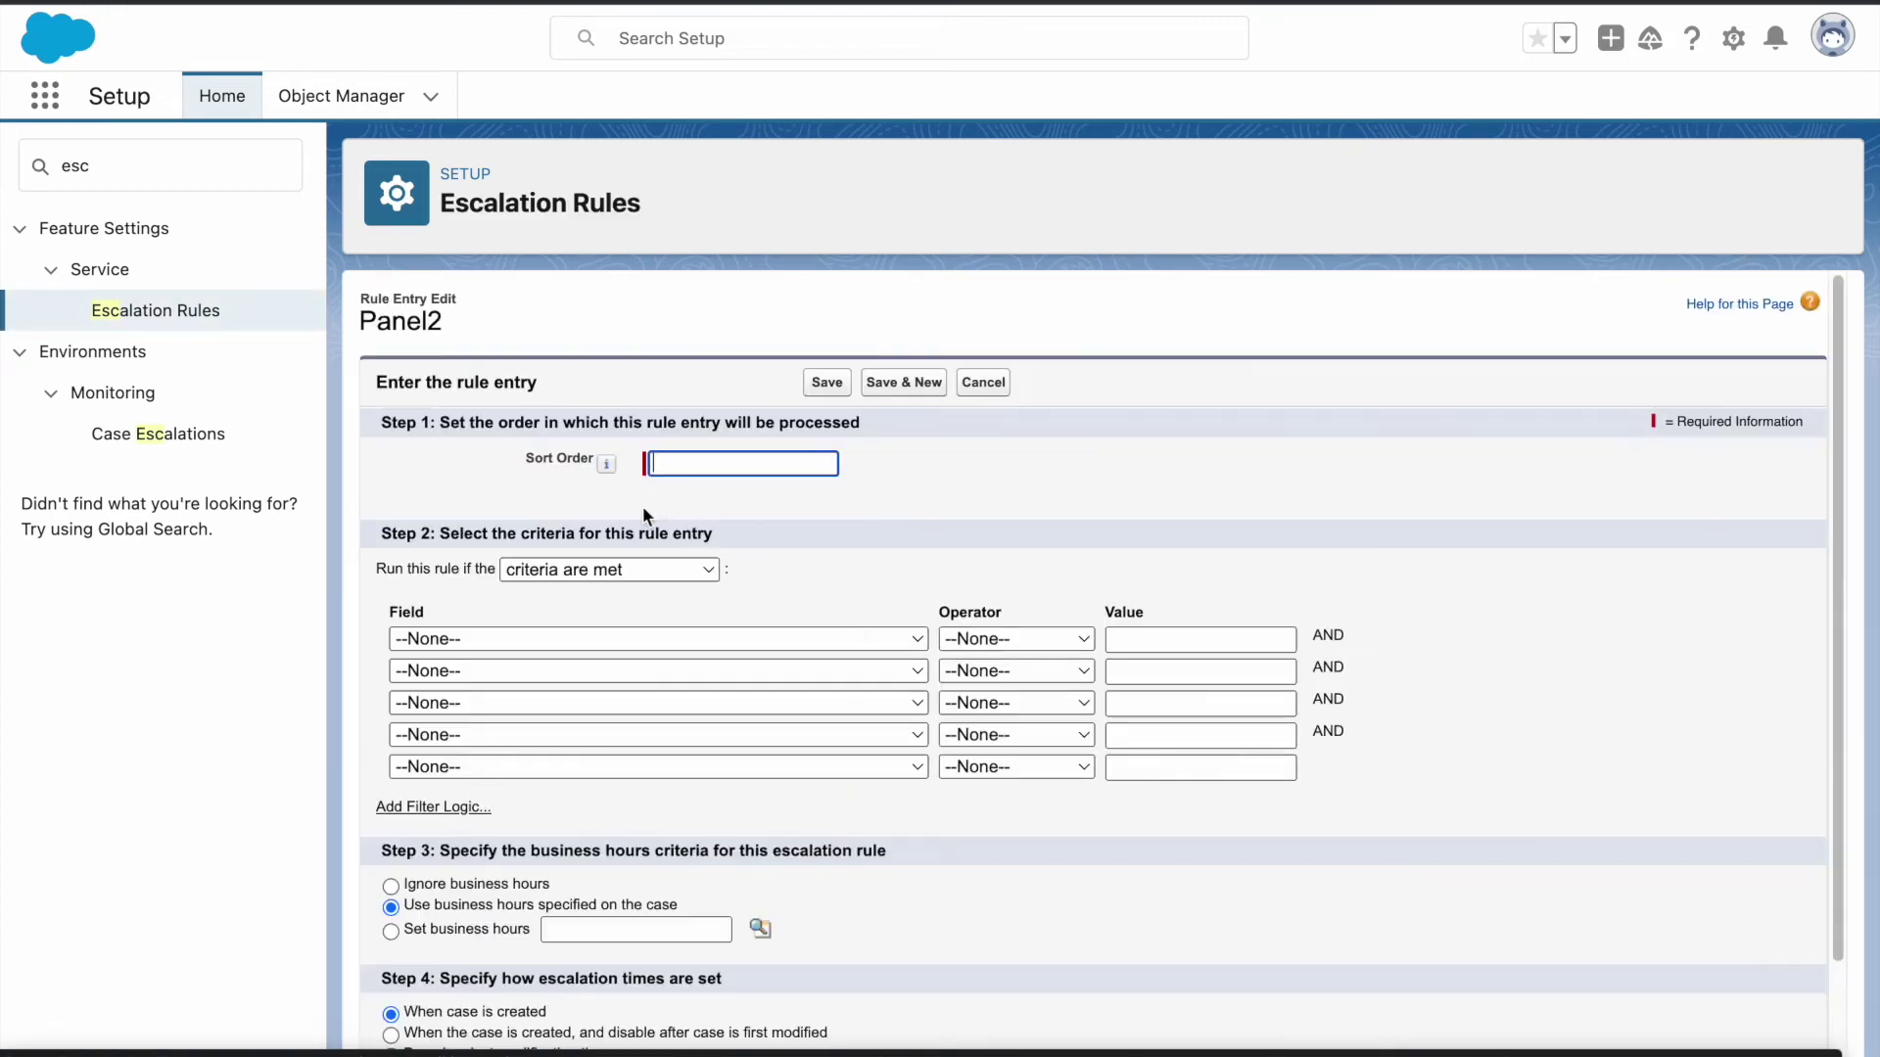
click(458, 642)
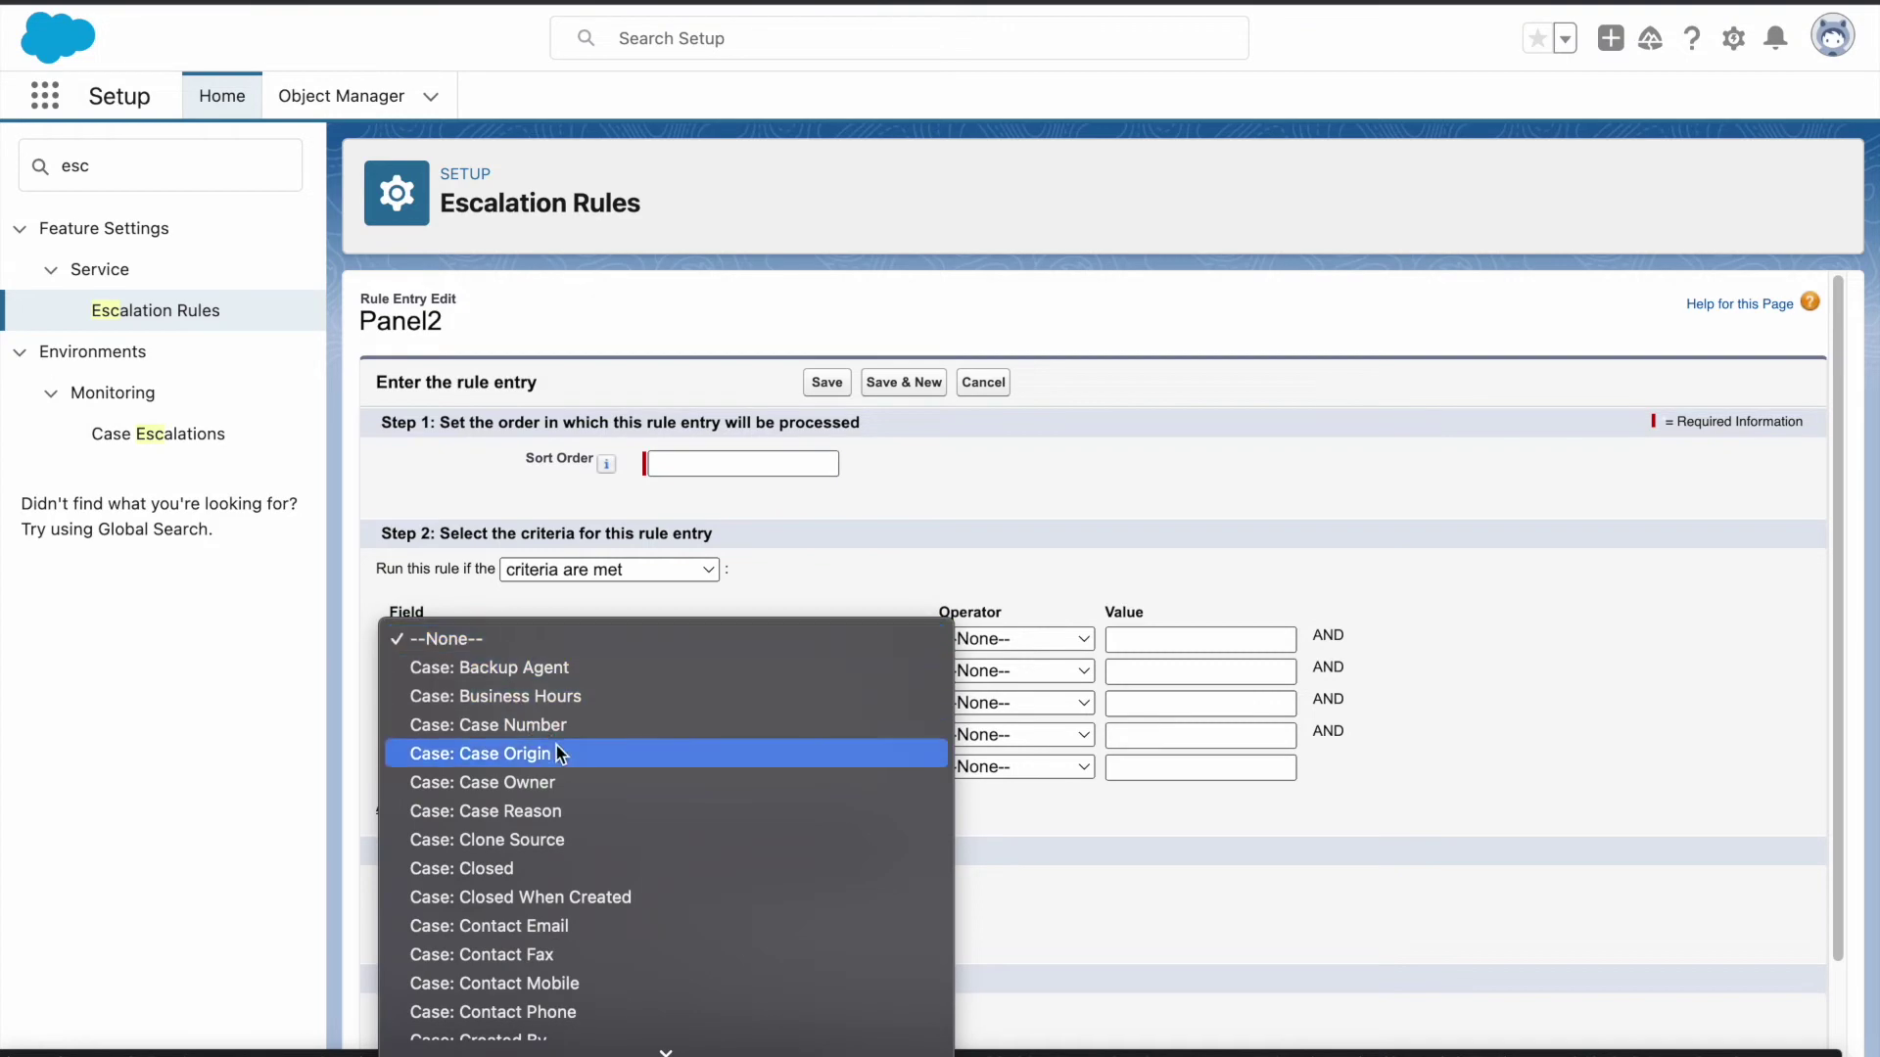
scroll(556, 761, down, 10)
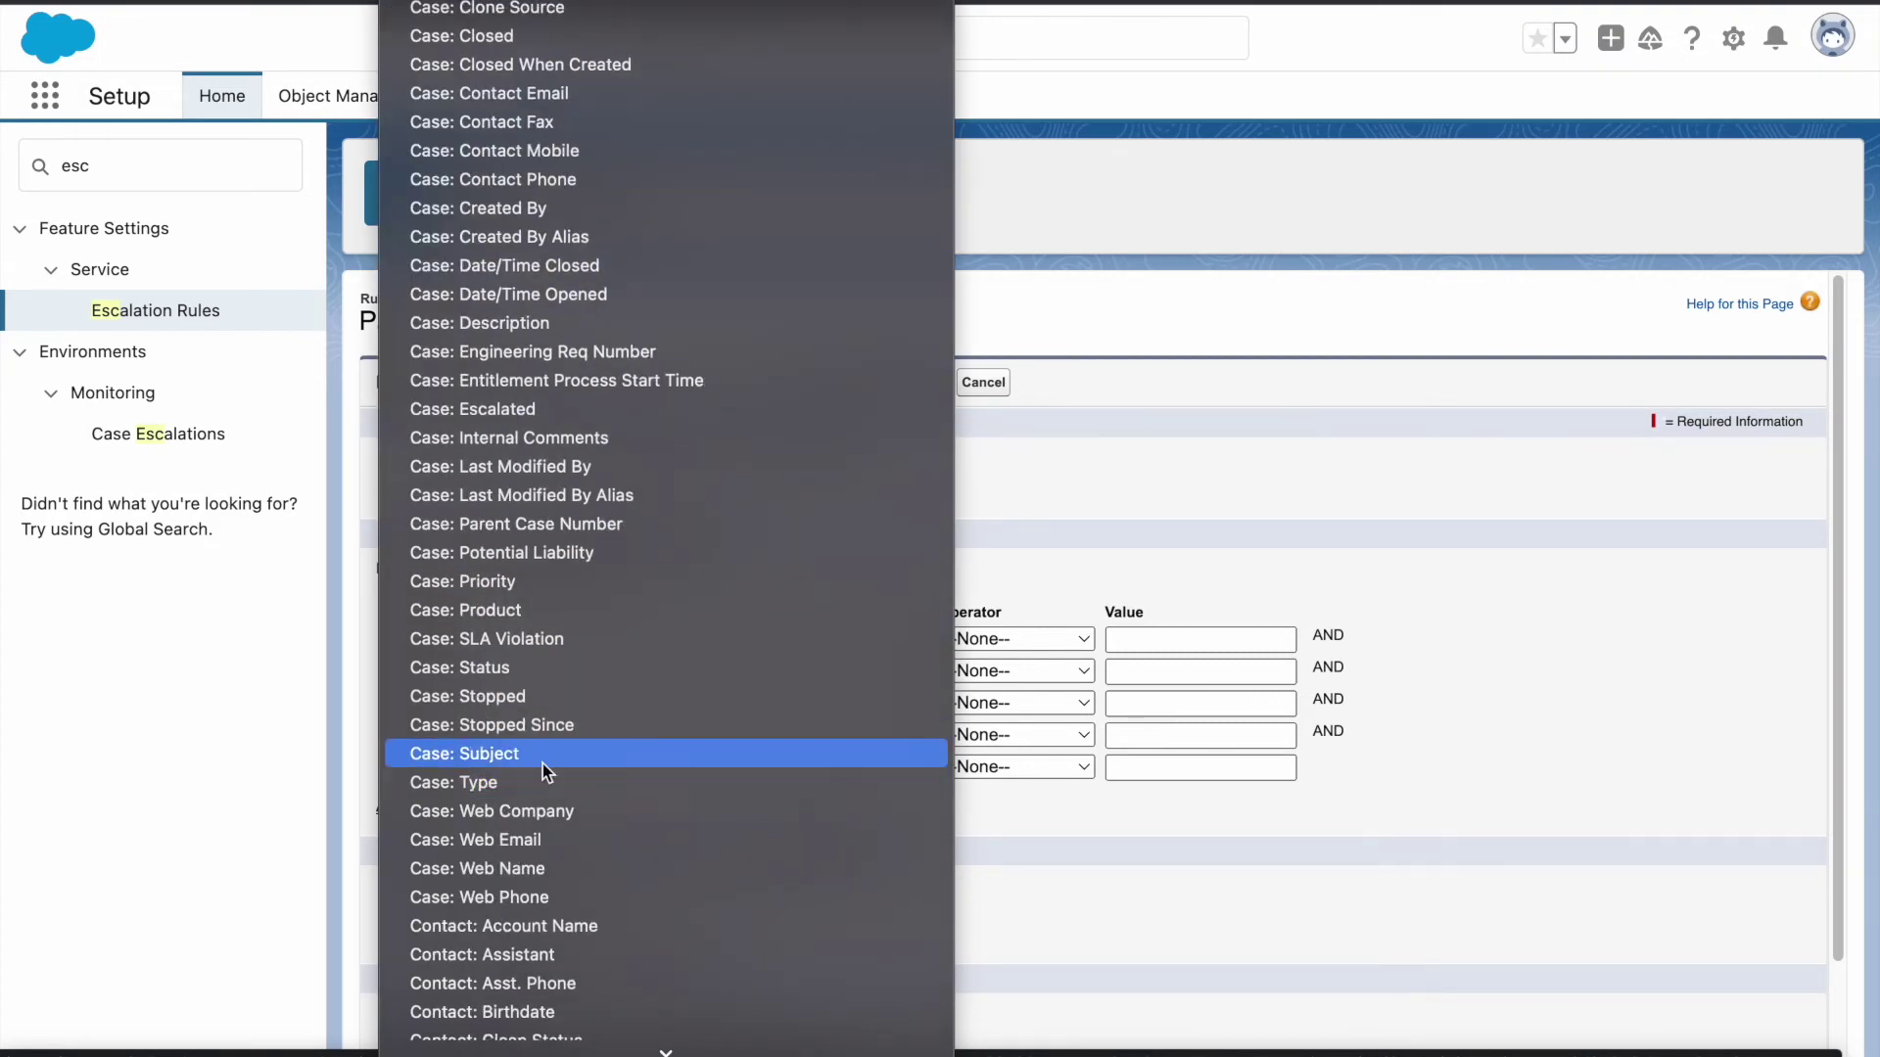
click(484, 675)
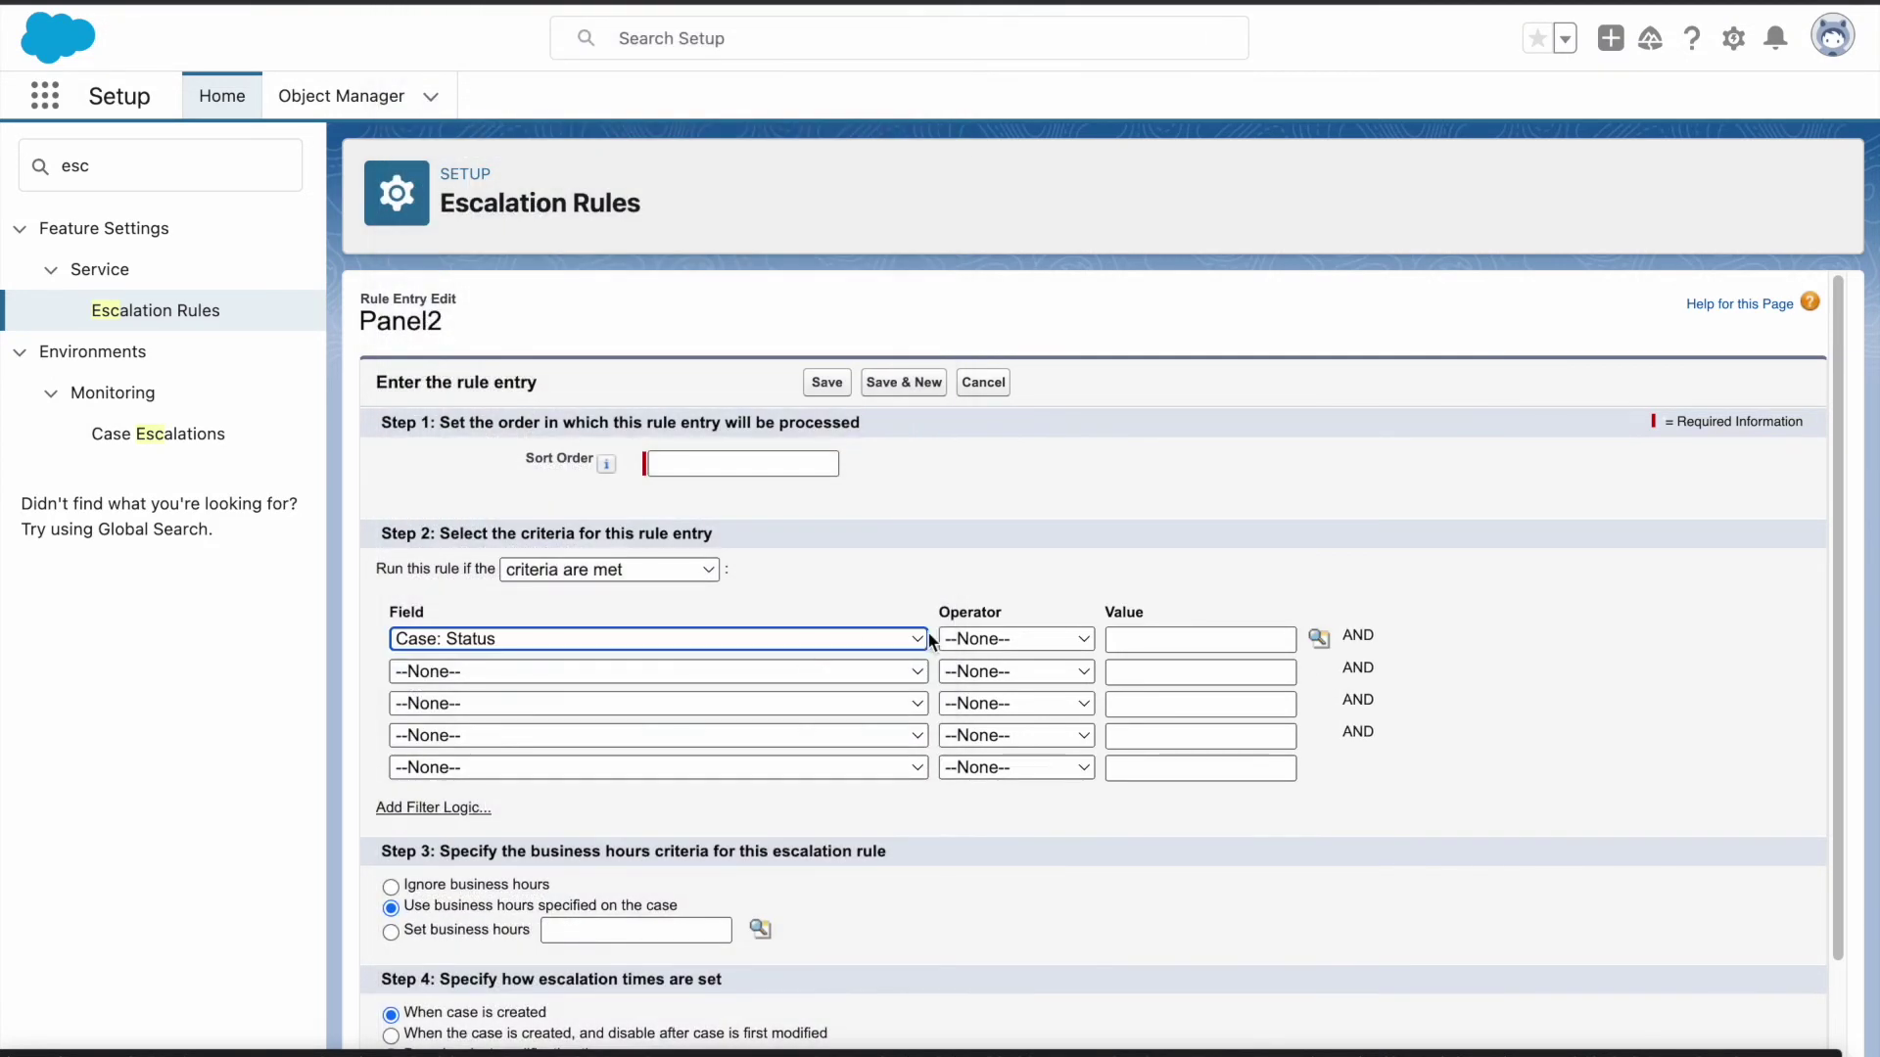
click(993, 639)
click(1002, 697)
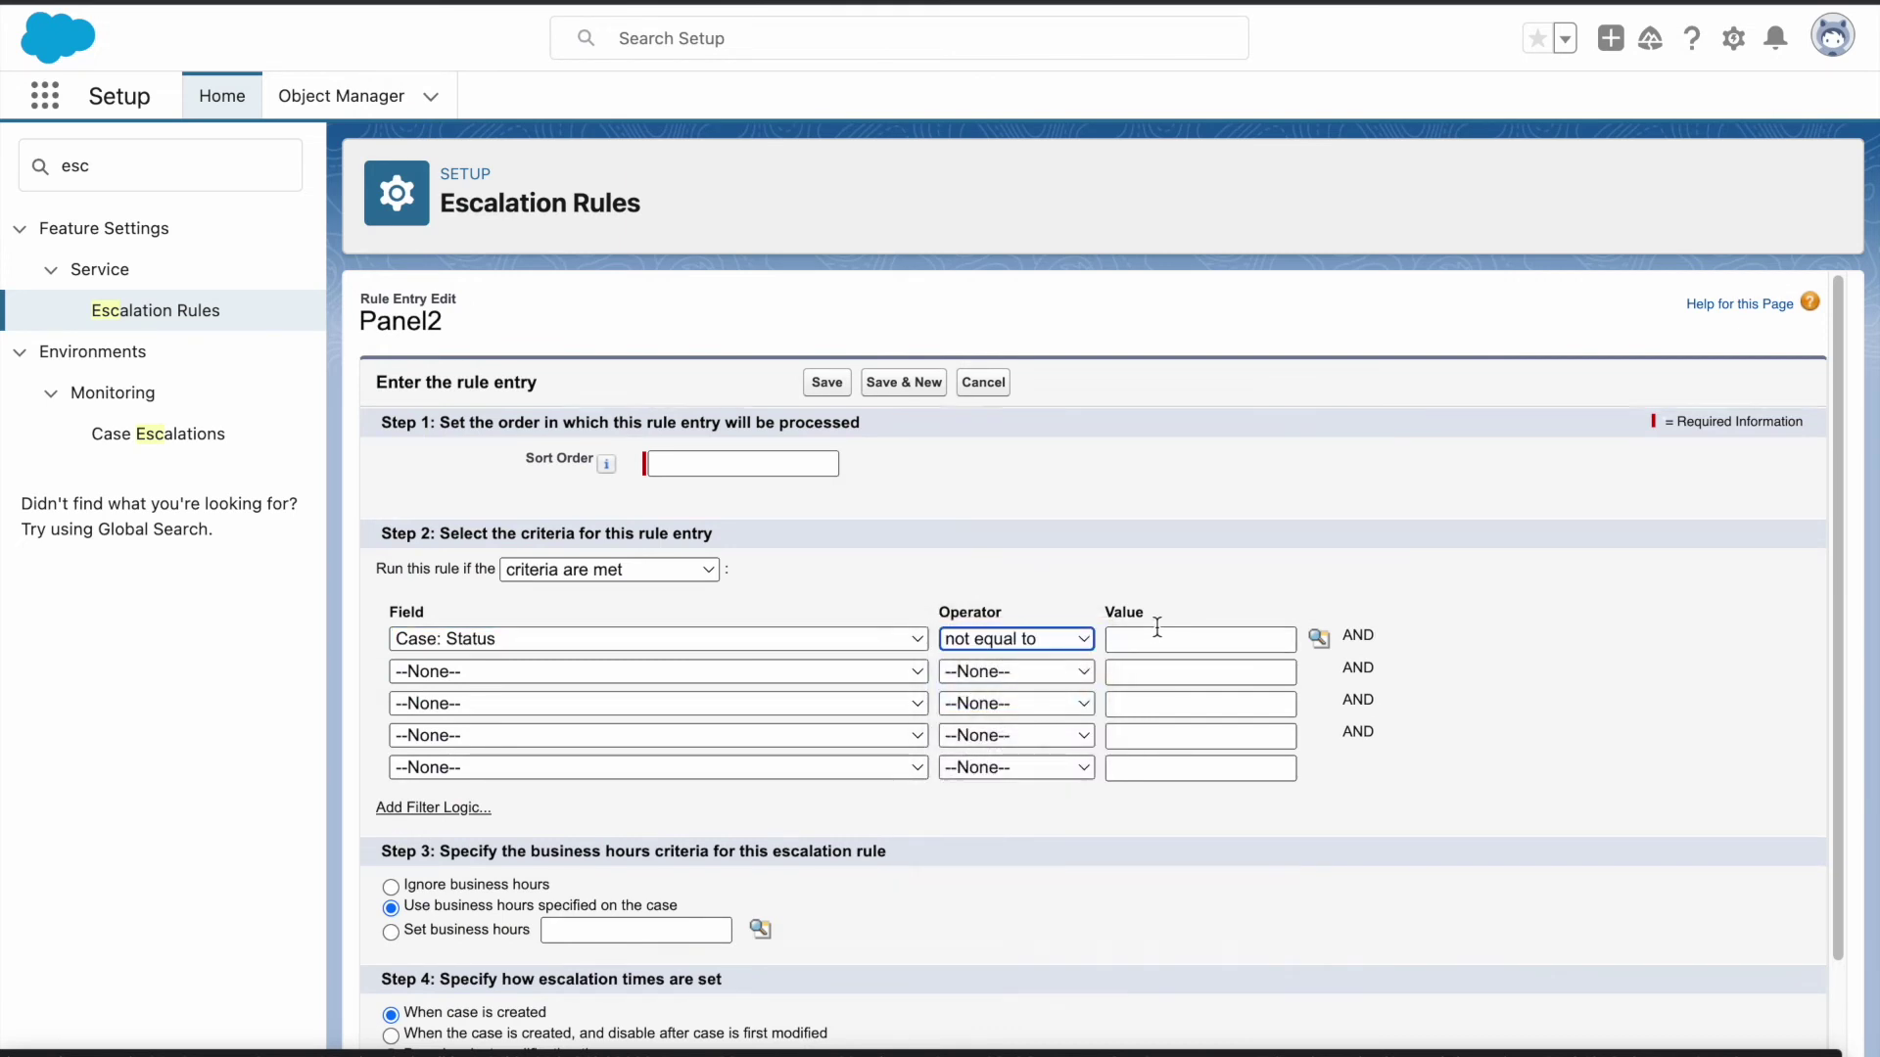
click(1156, 640)
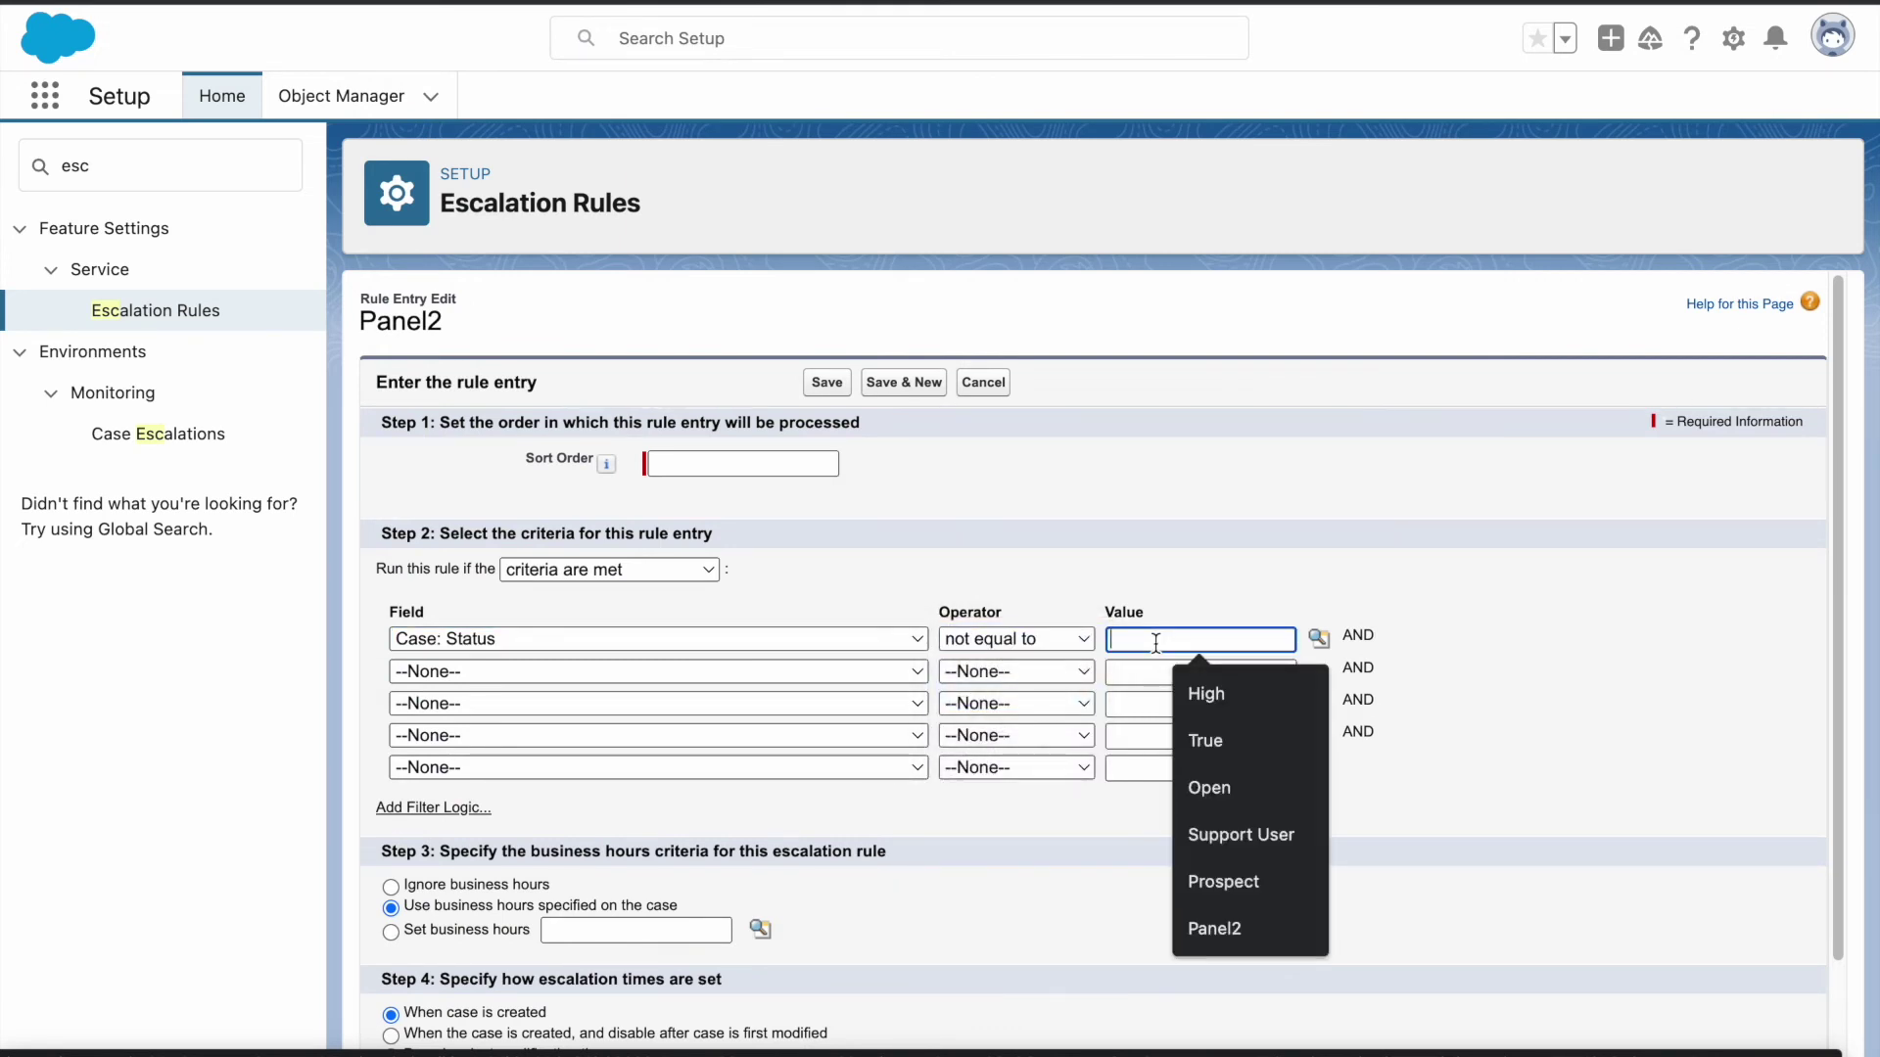
text(Closed)
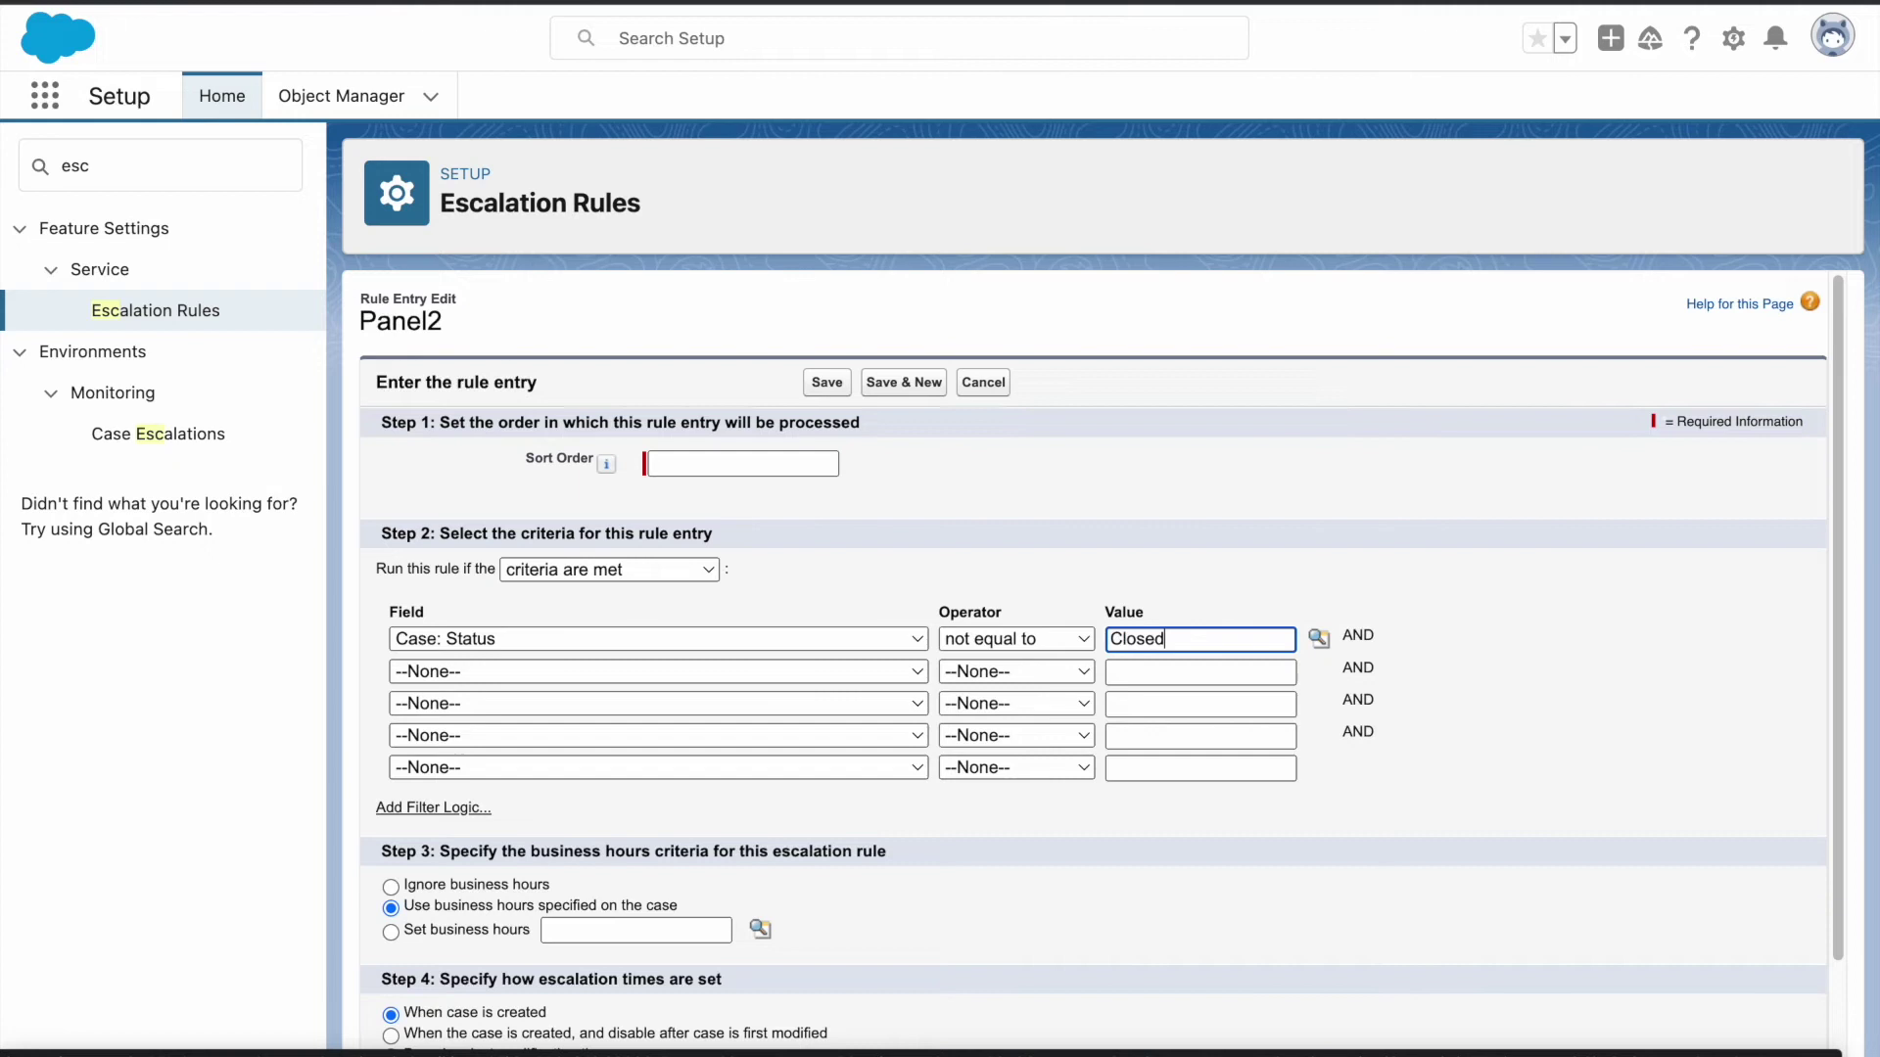
Set the entry's sort order to 1 and save it.
click(744, 464)
text(1)
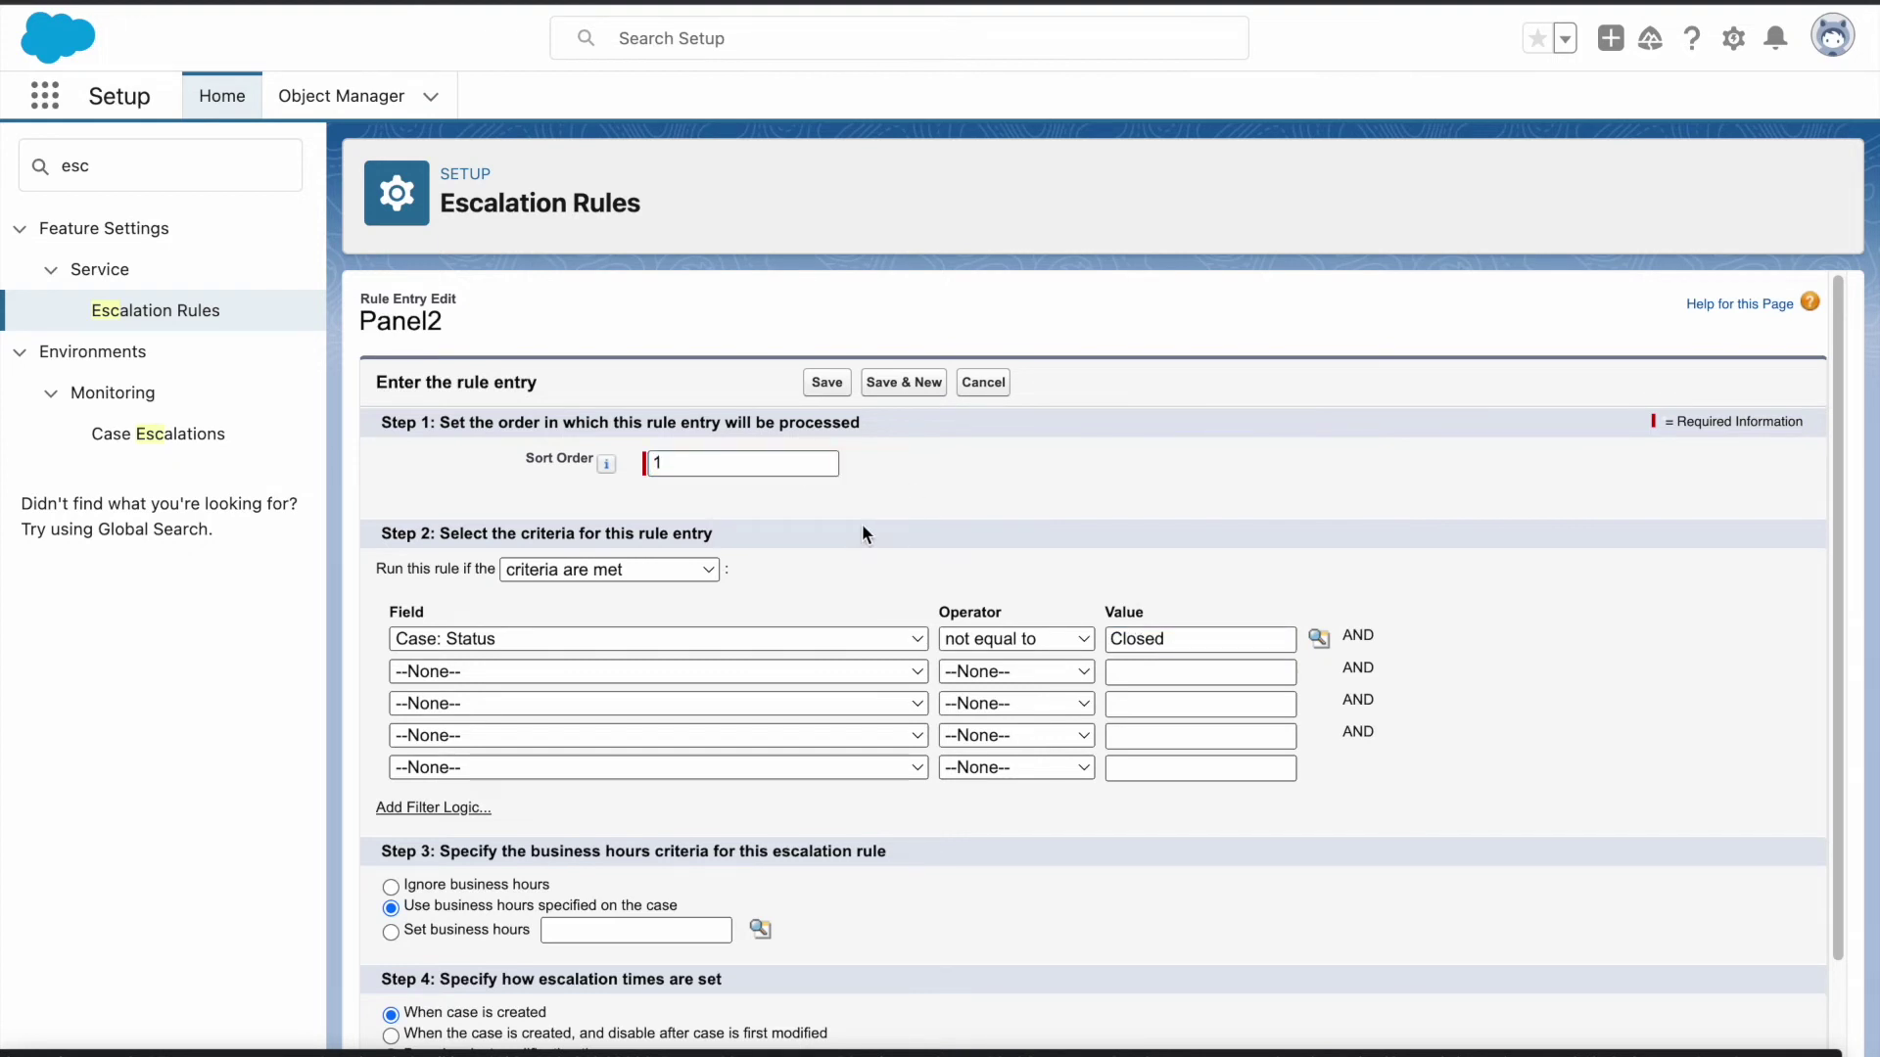
scroll(861, 525, down, 2)
click(827, 1026)
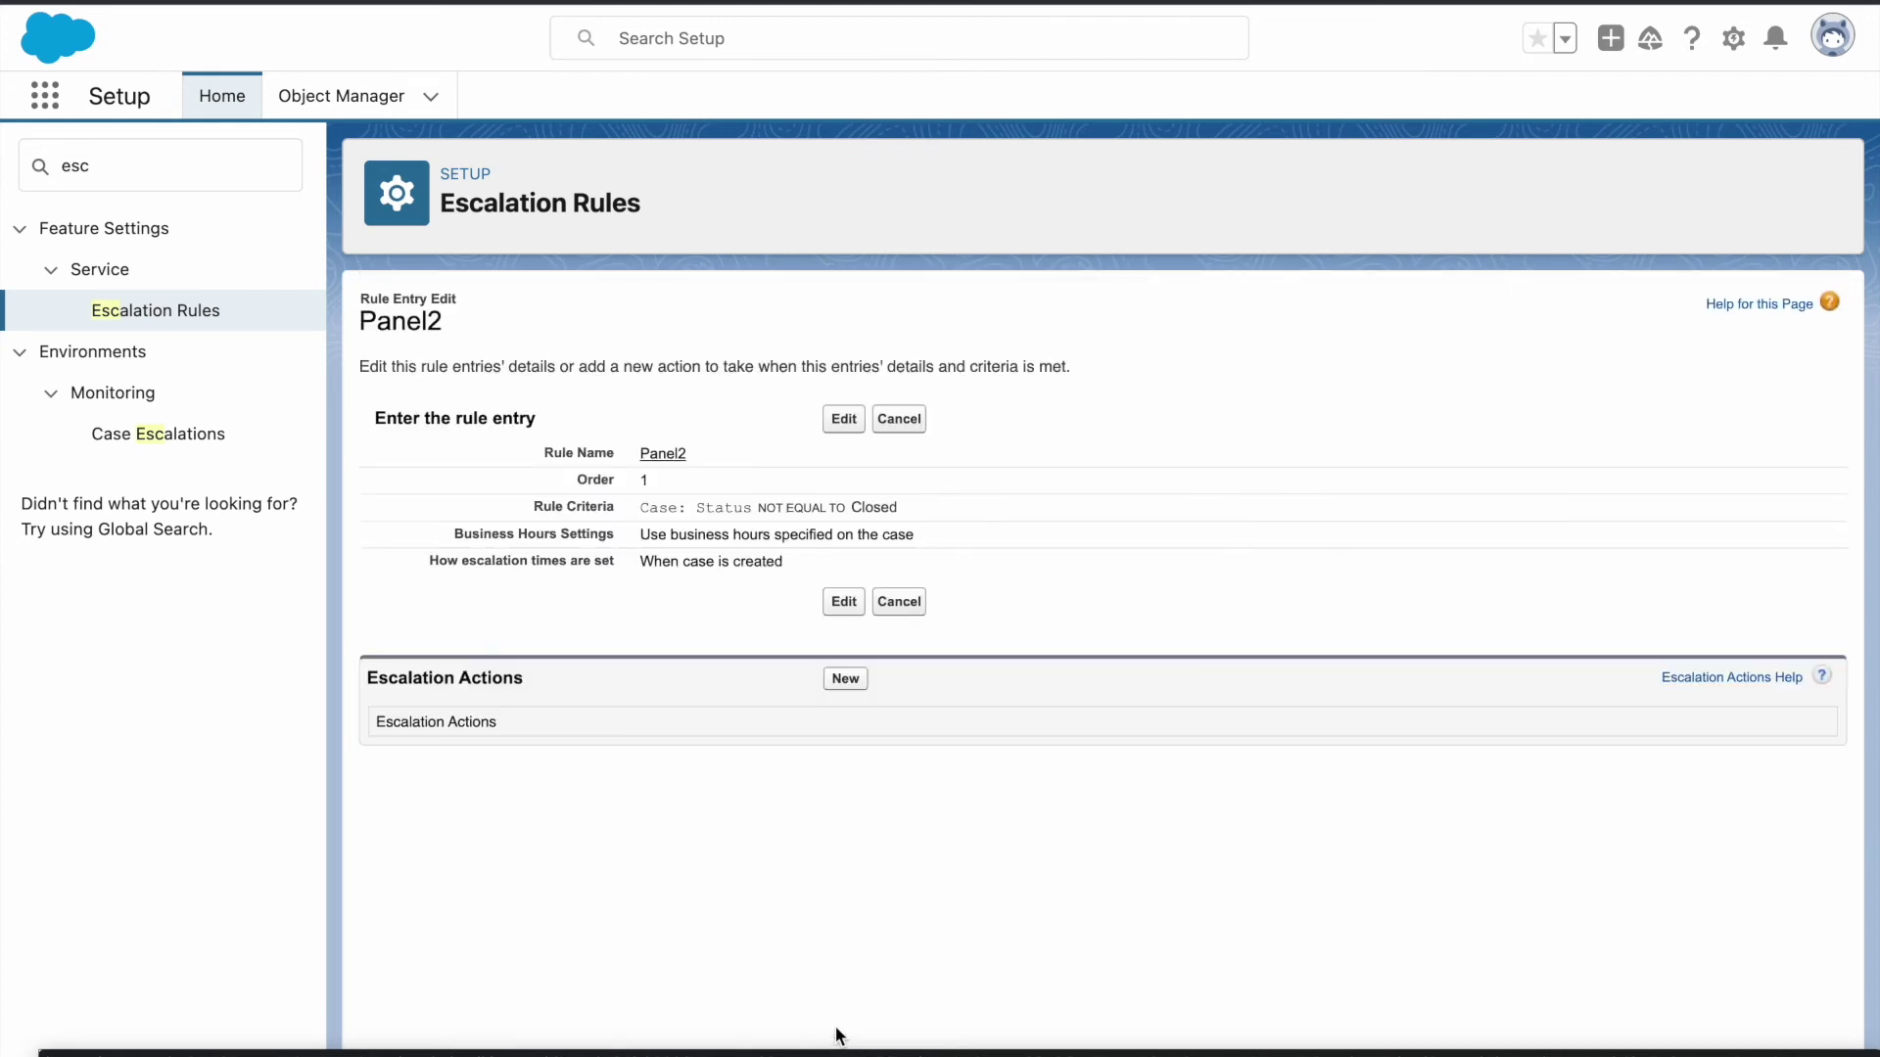
drag(379, 677, 539, 676)
click(541, 677)
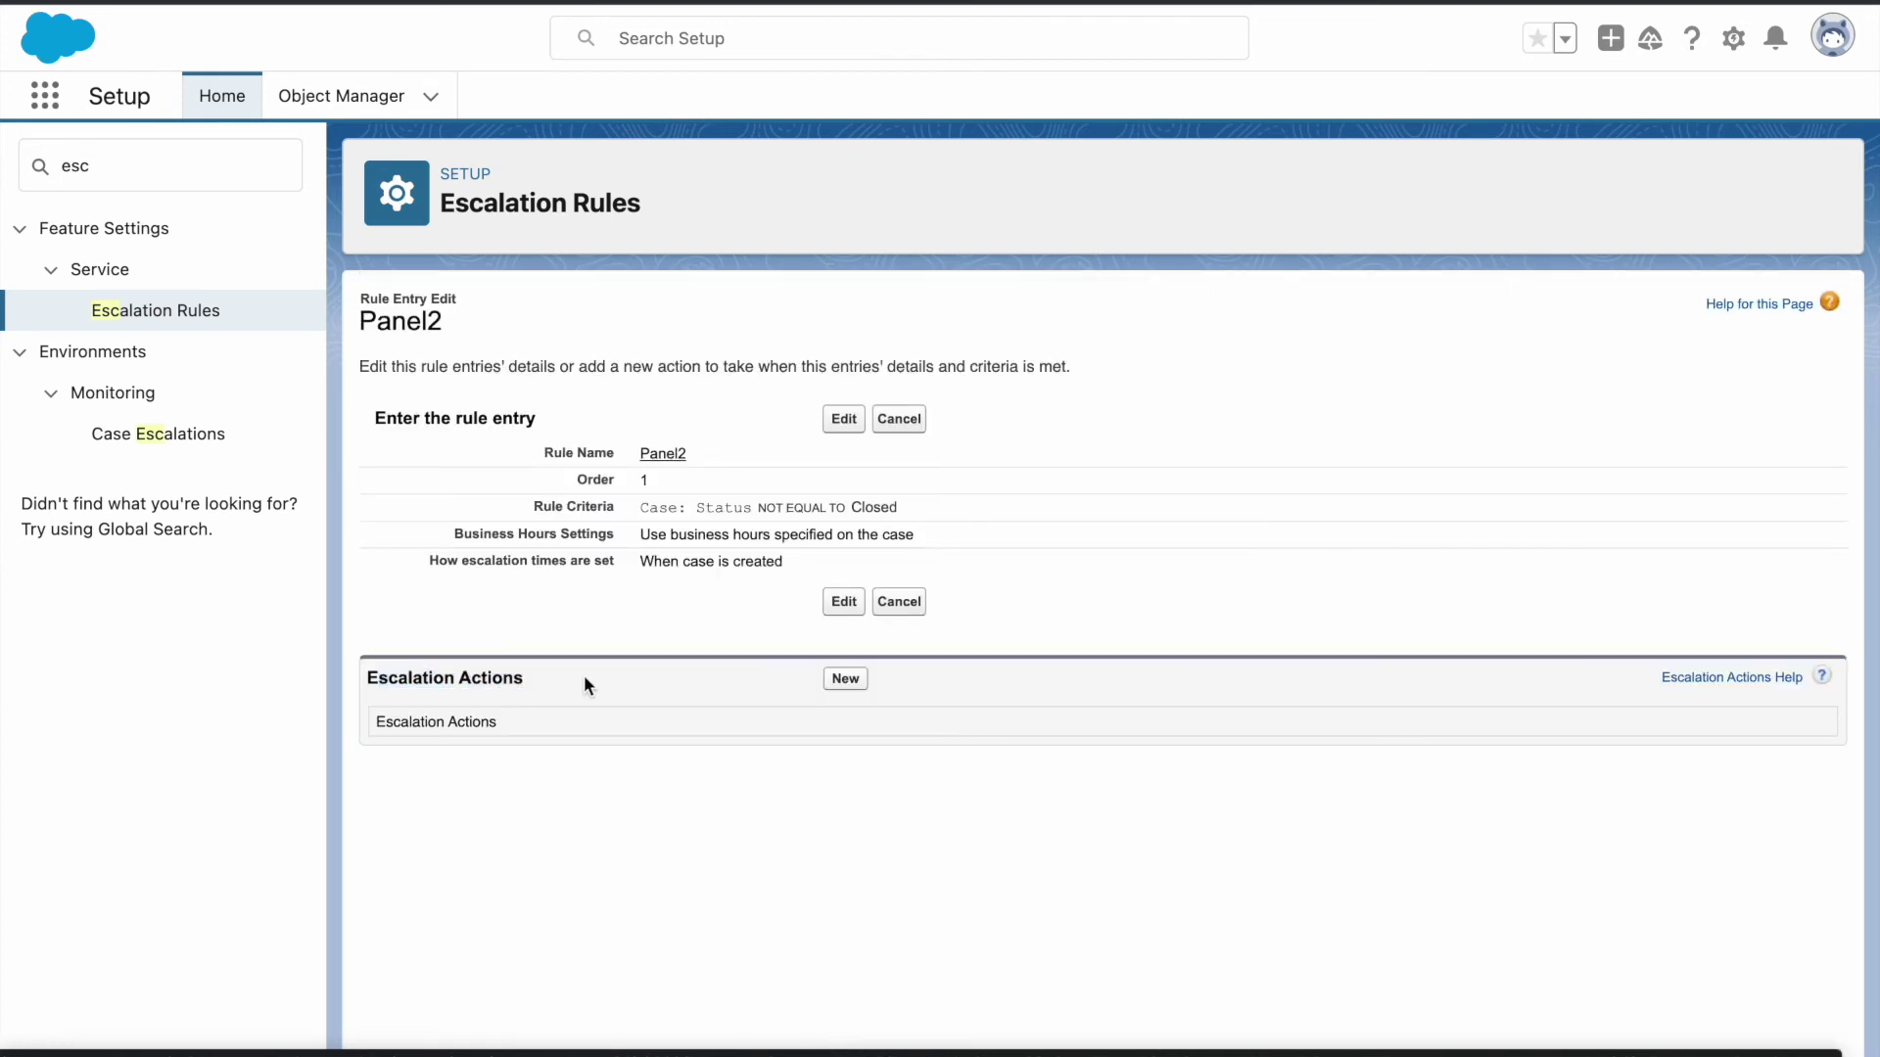
Add an escalation action at Age Over 30 Minutes that reassigns cases to your own user.
click(845, 680)
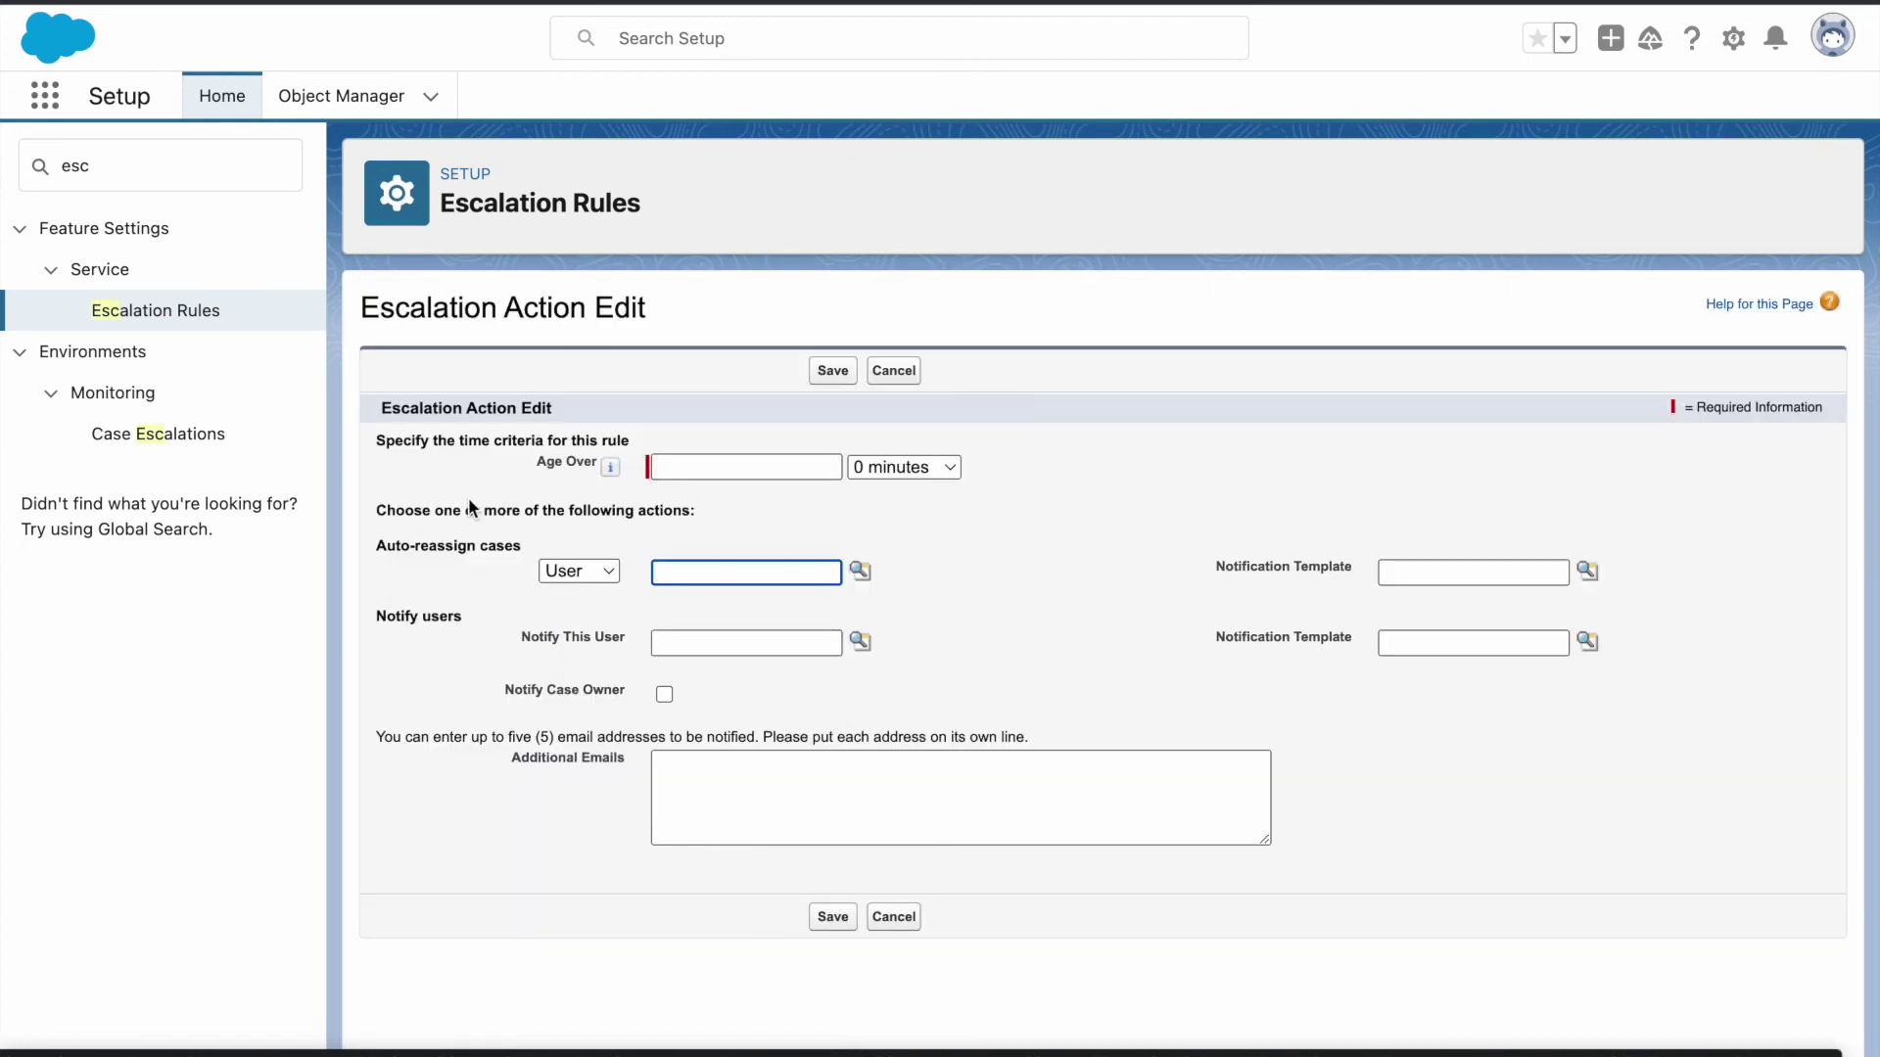
click(726, 471)
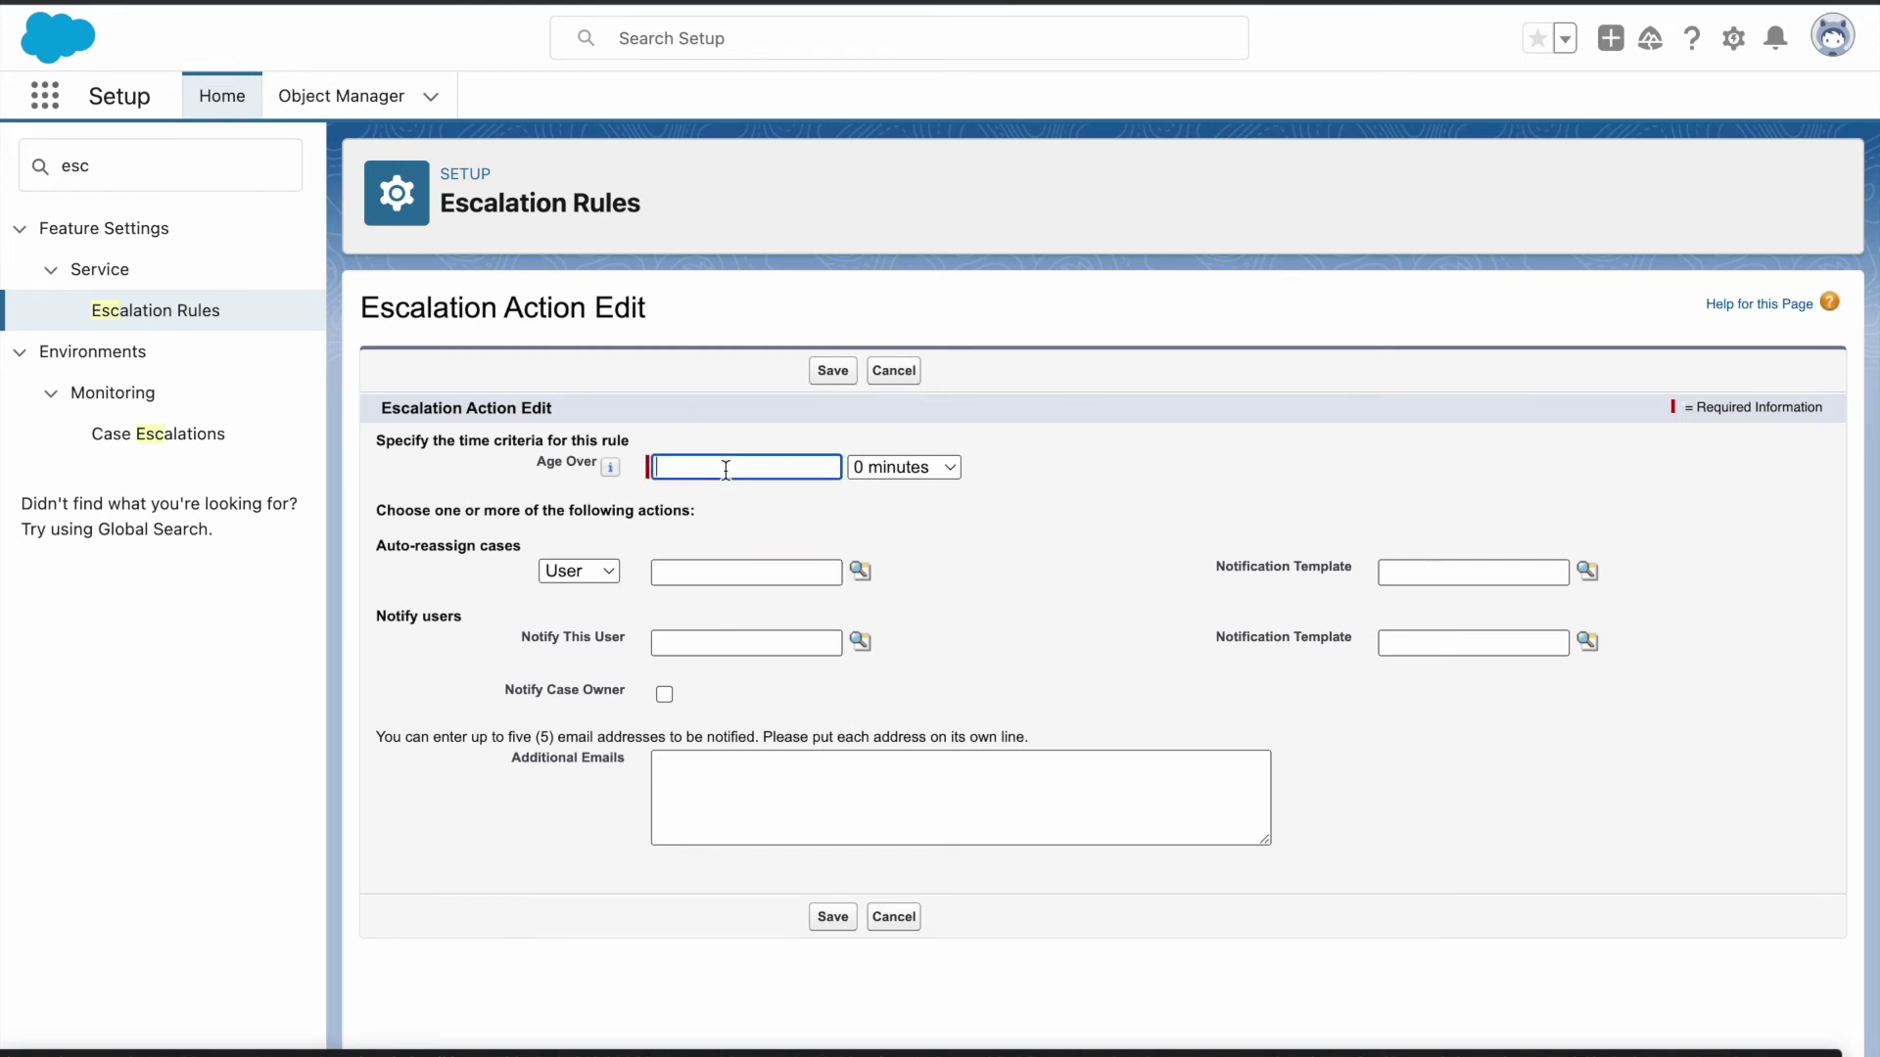
click(893, 473)
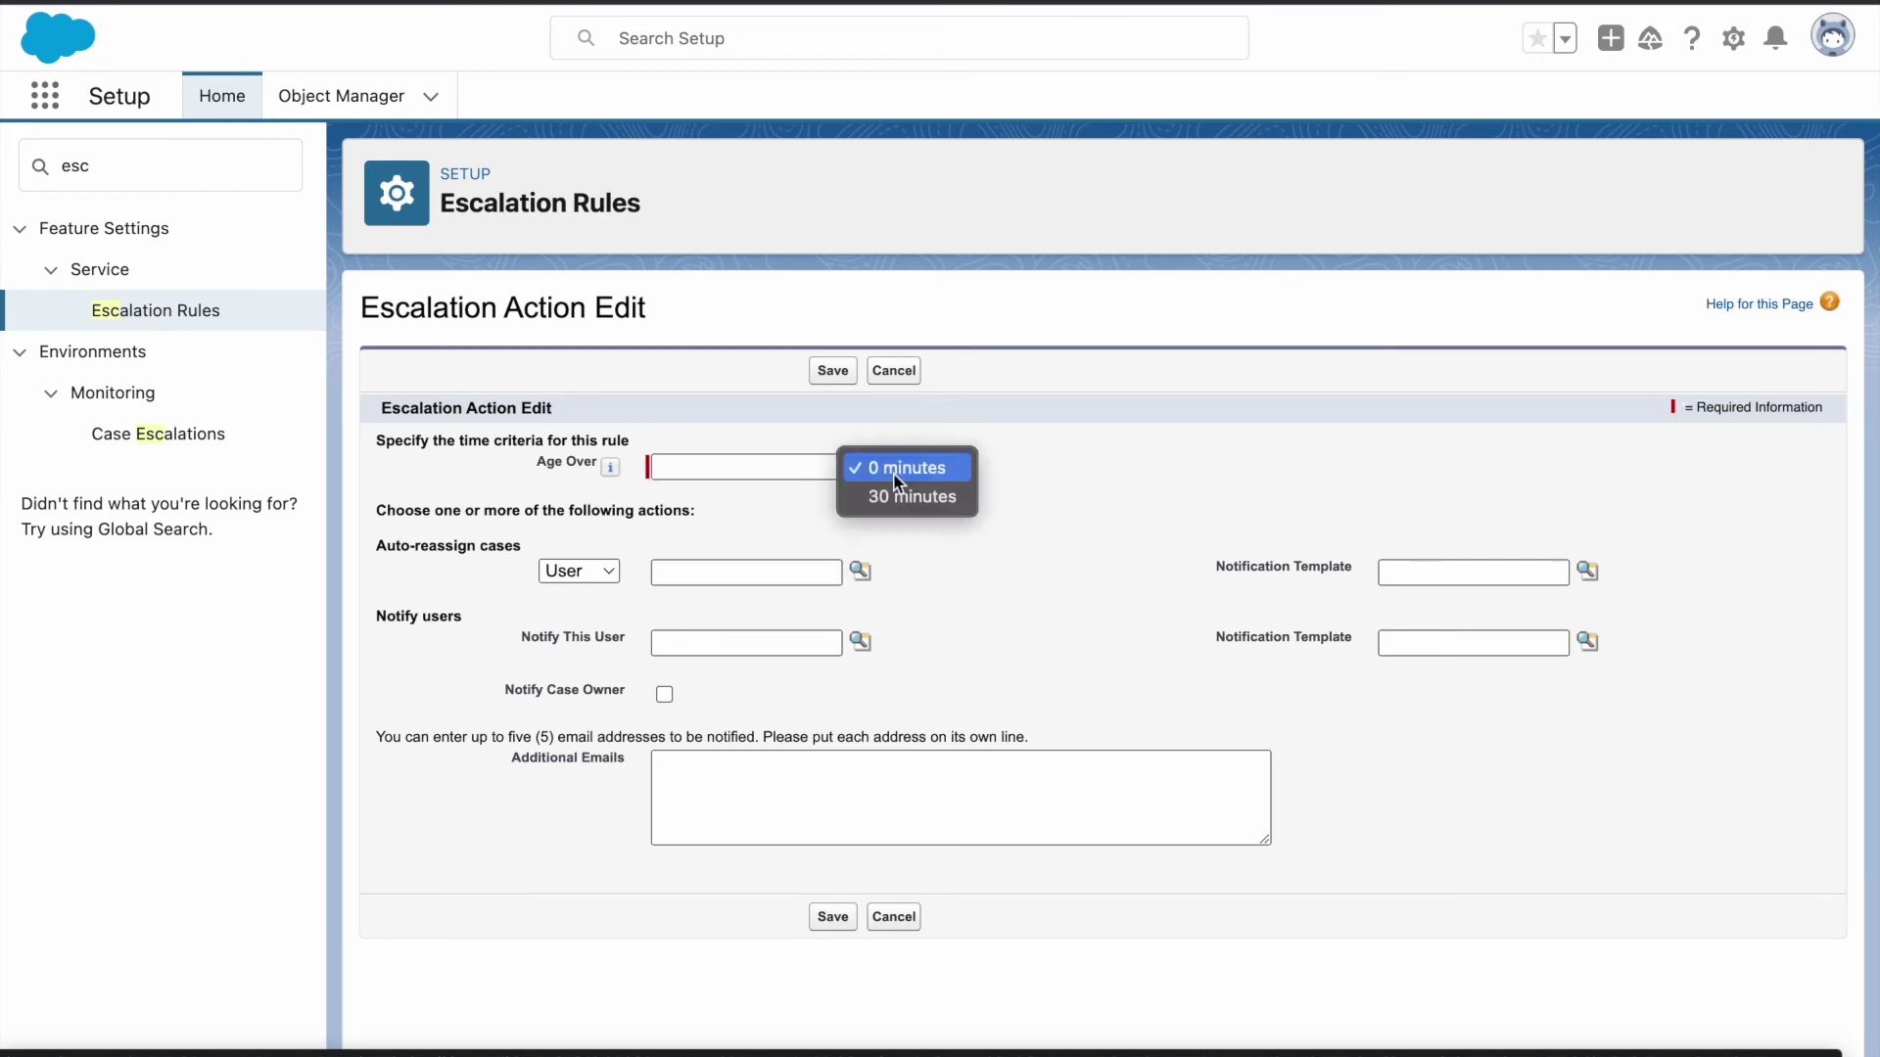
click(901, 497)
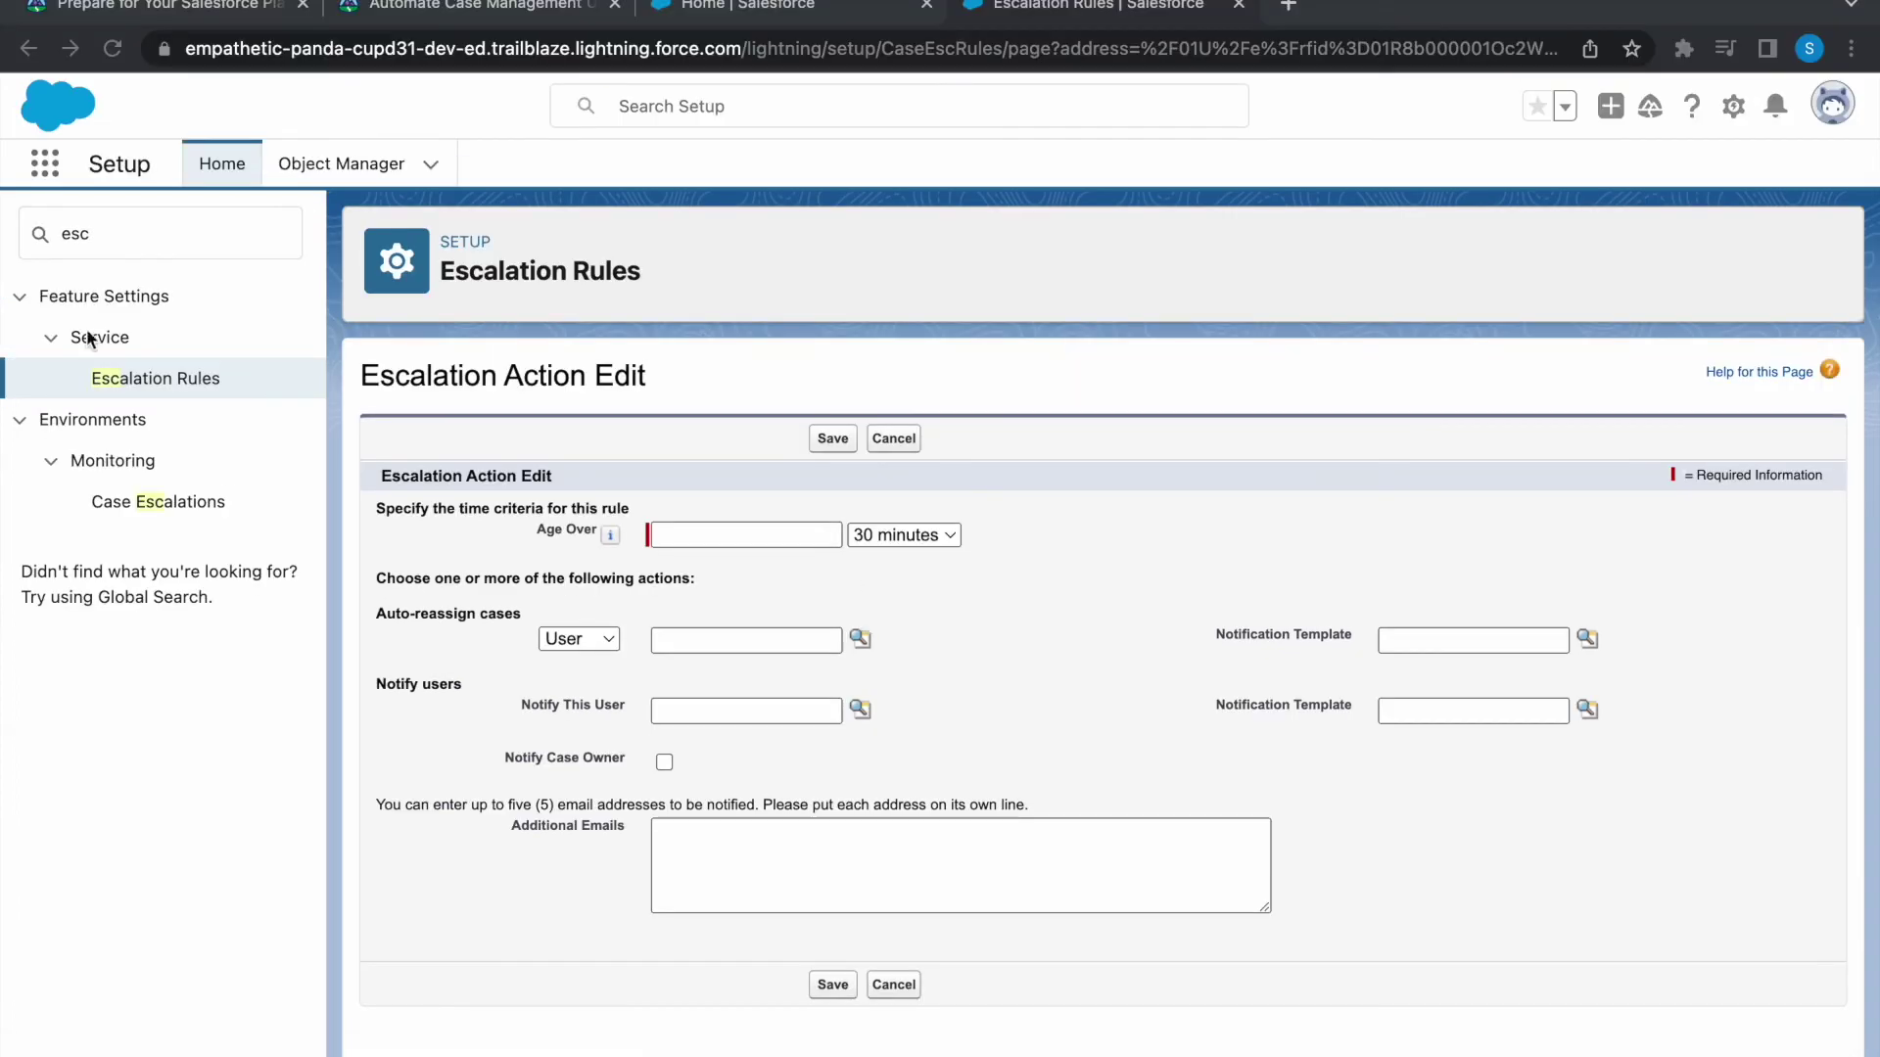
click(860, 638)
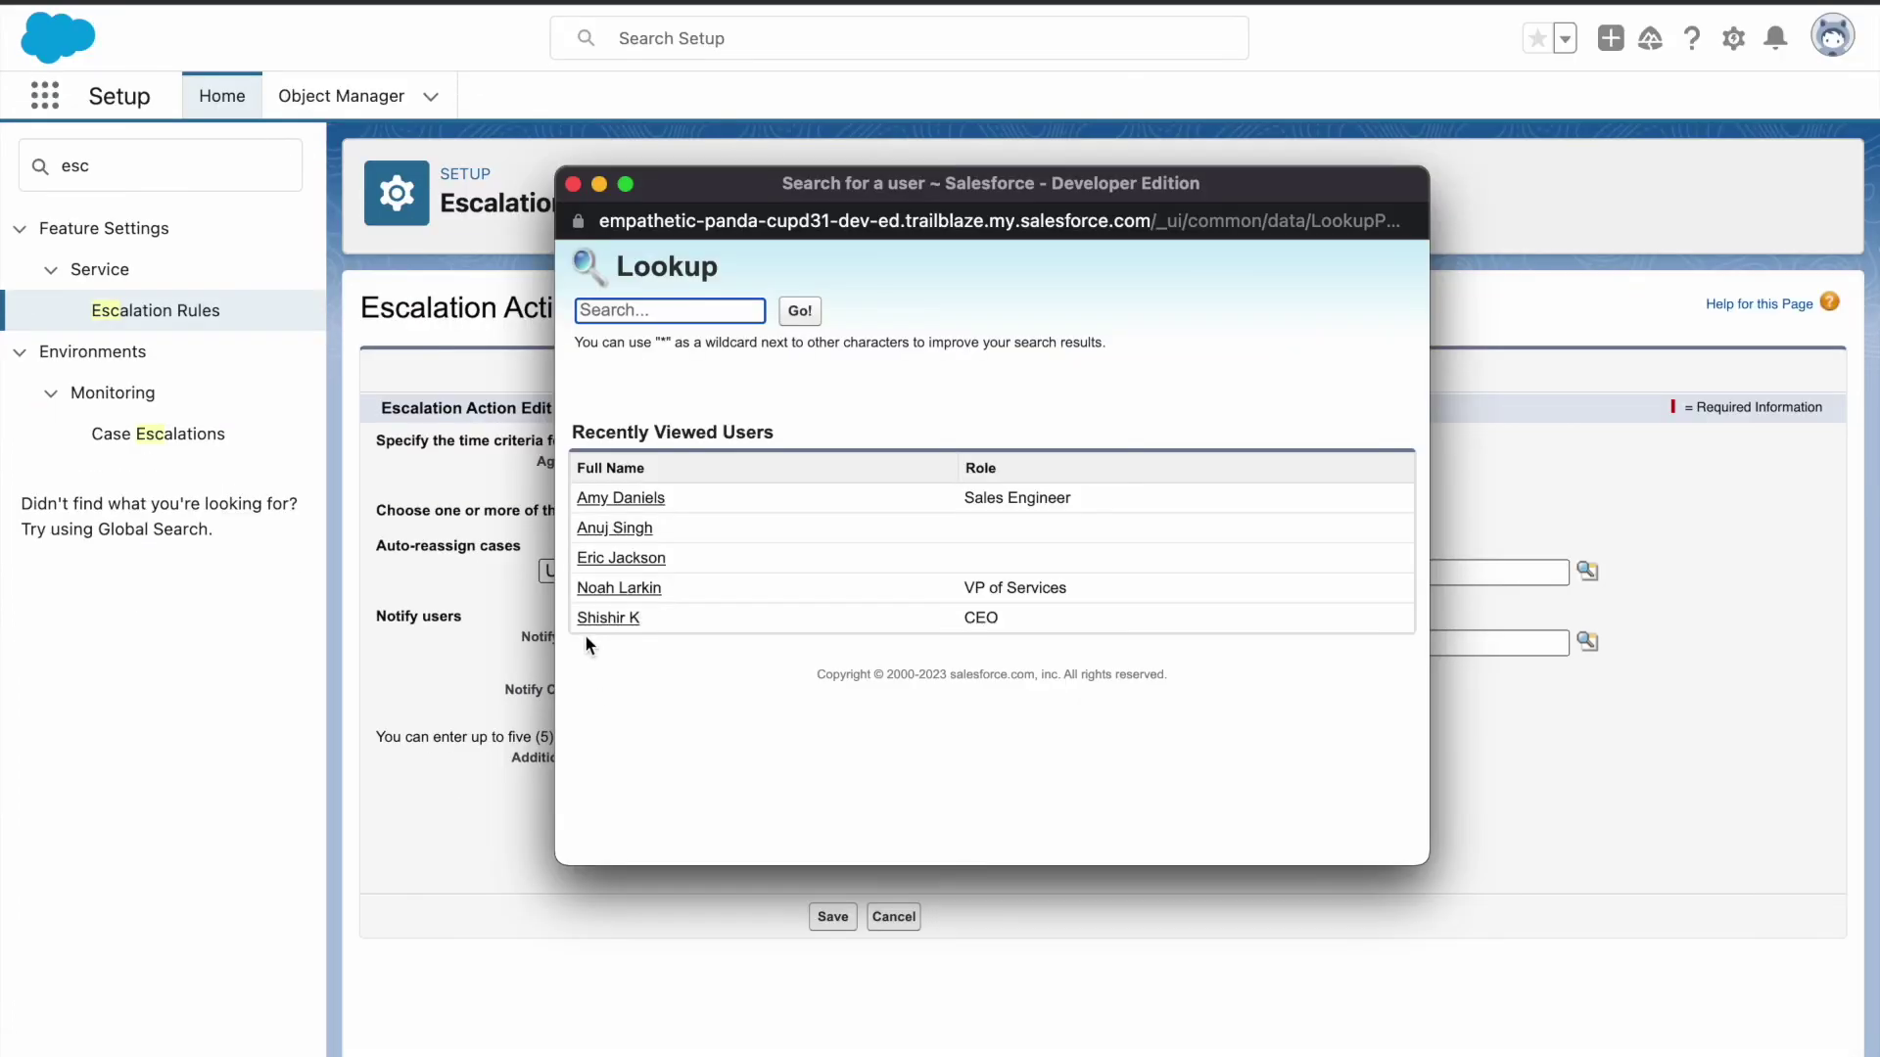
click(601, 687)
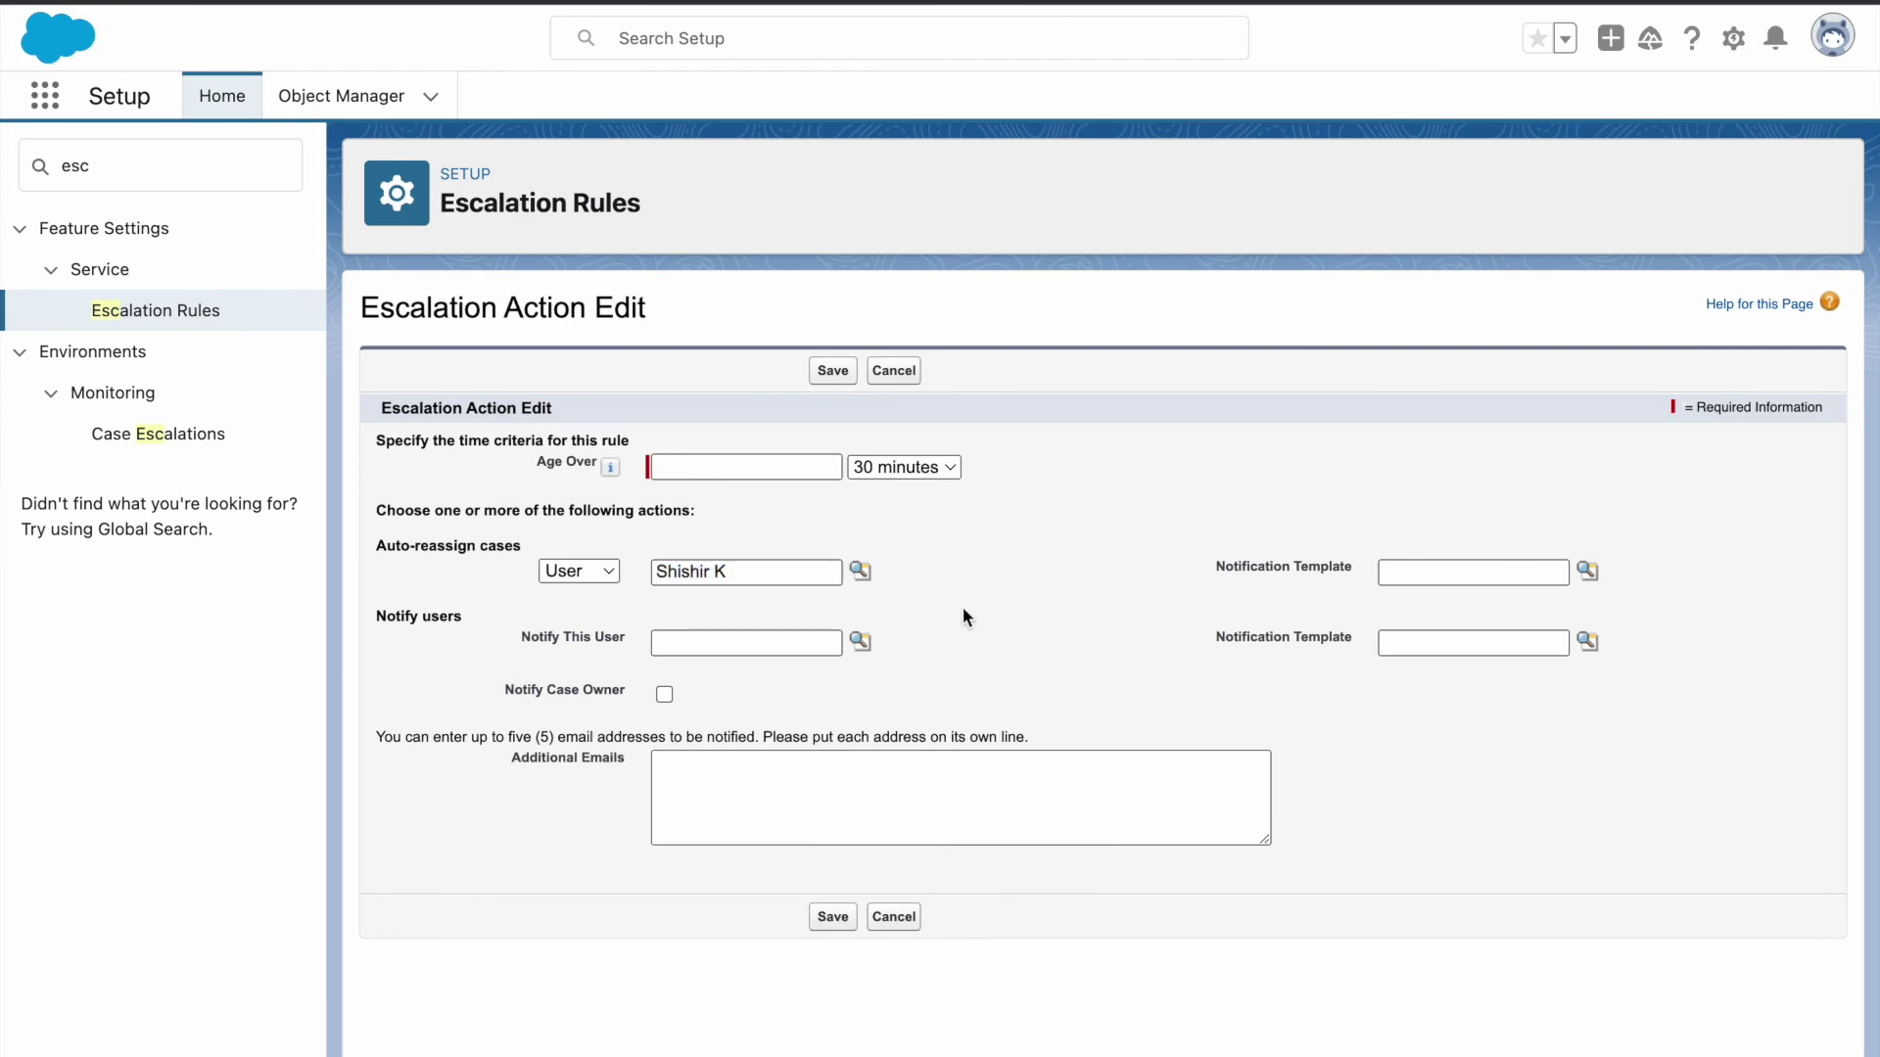
click(832, 917)
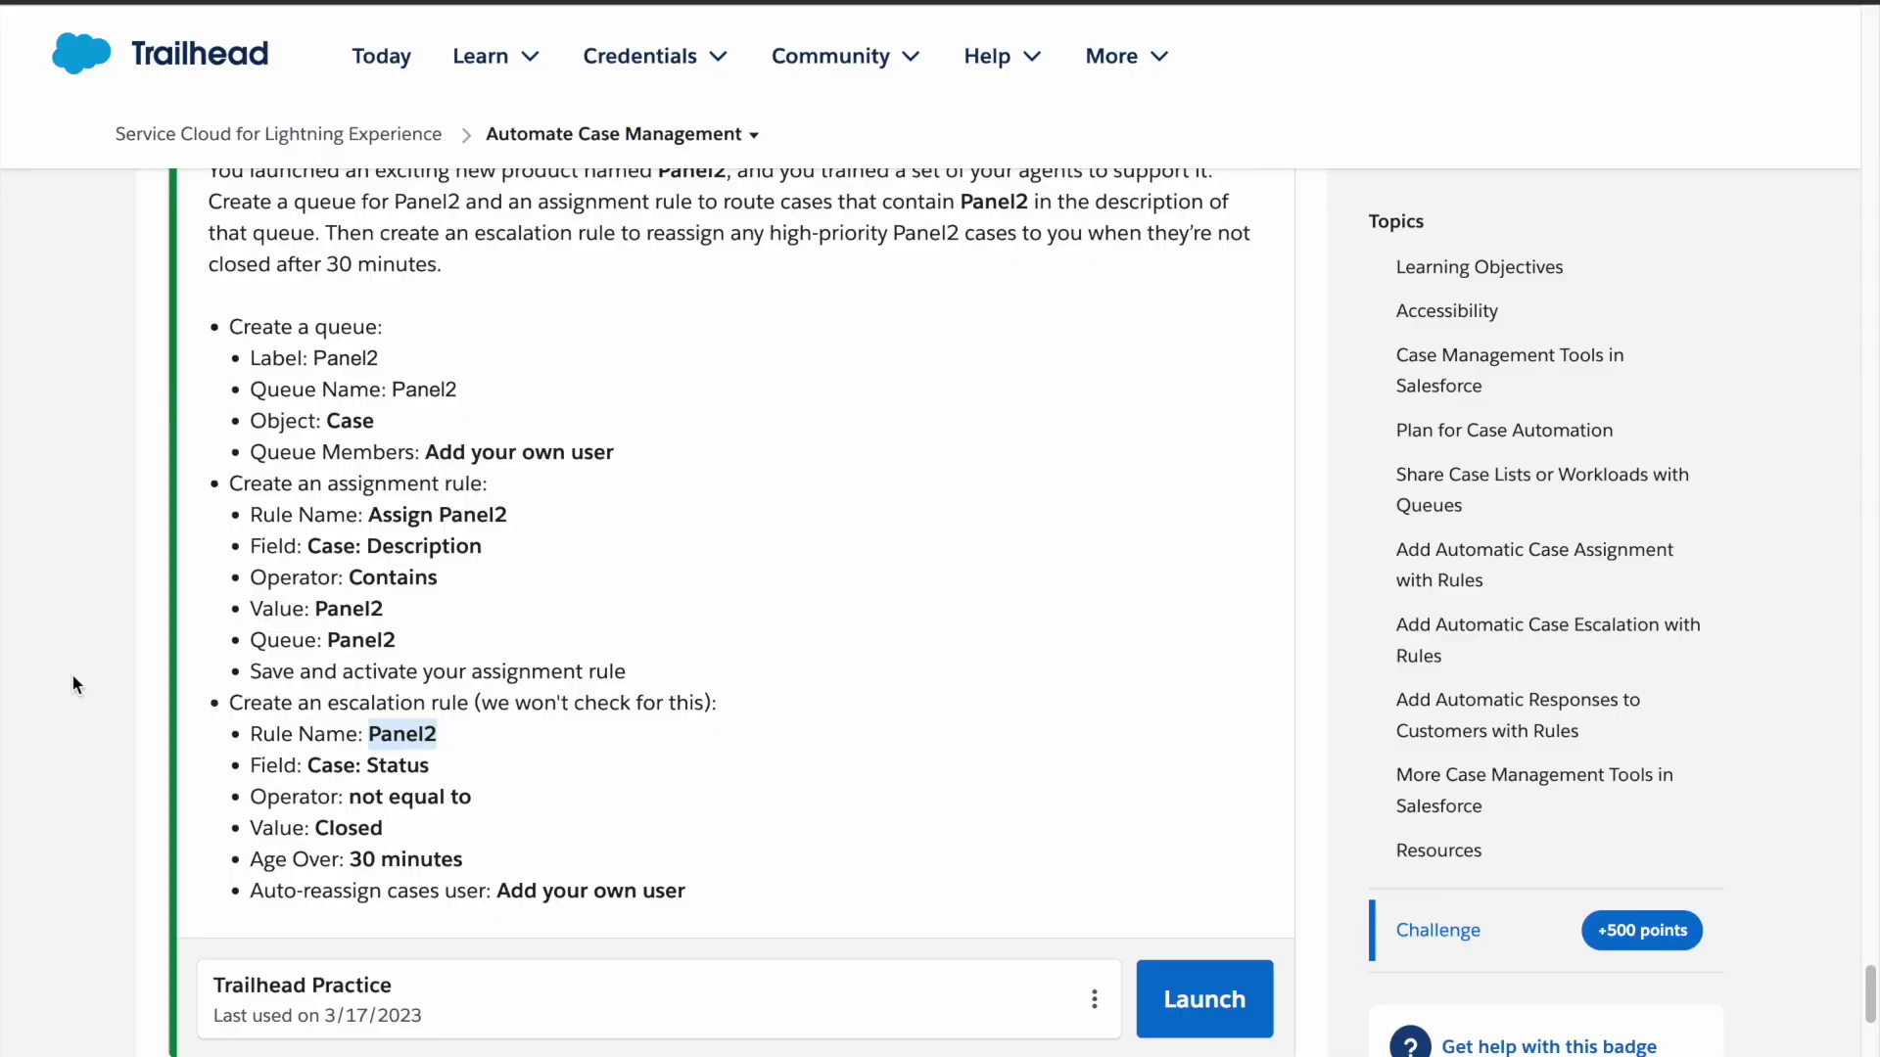
Run Check Challenge on the Trailhead unit to earn the 500 points.
scroll(67, 666, down, 3)
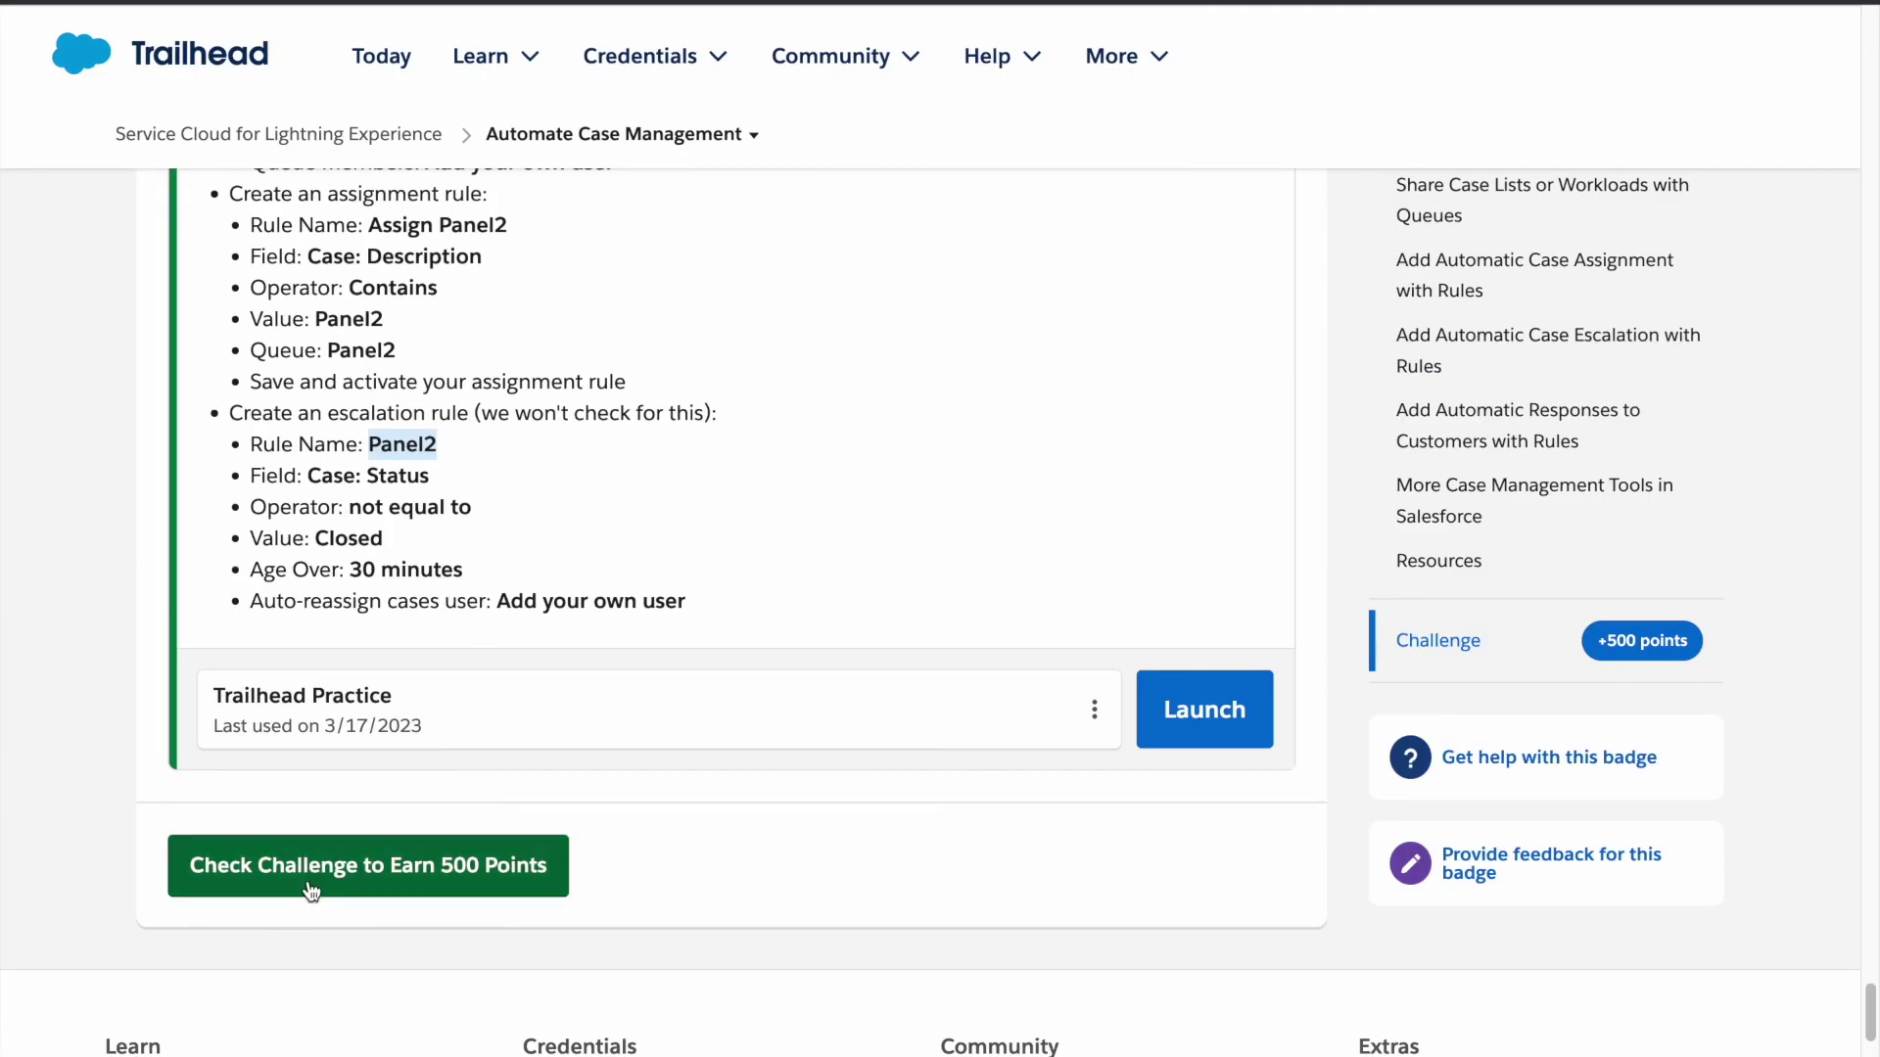
click(306, 882)
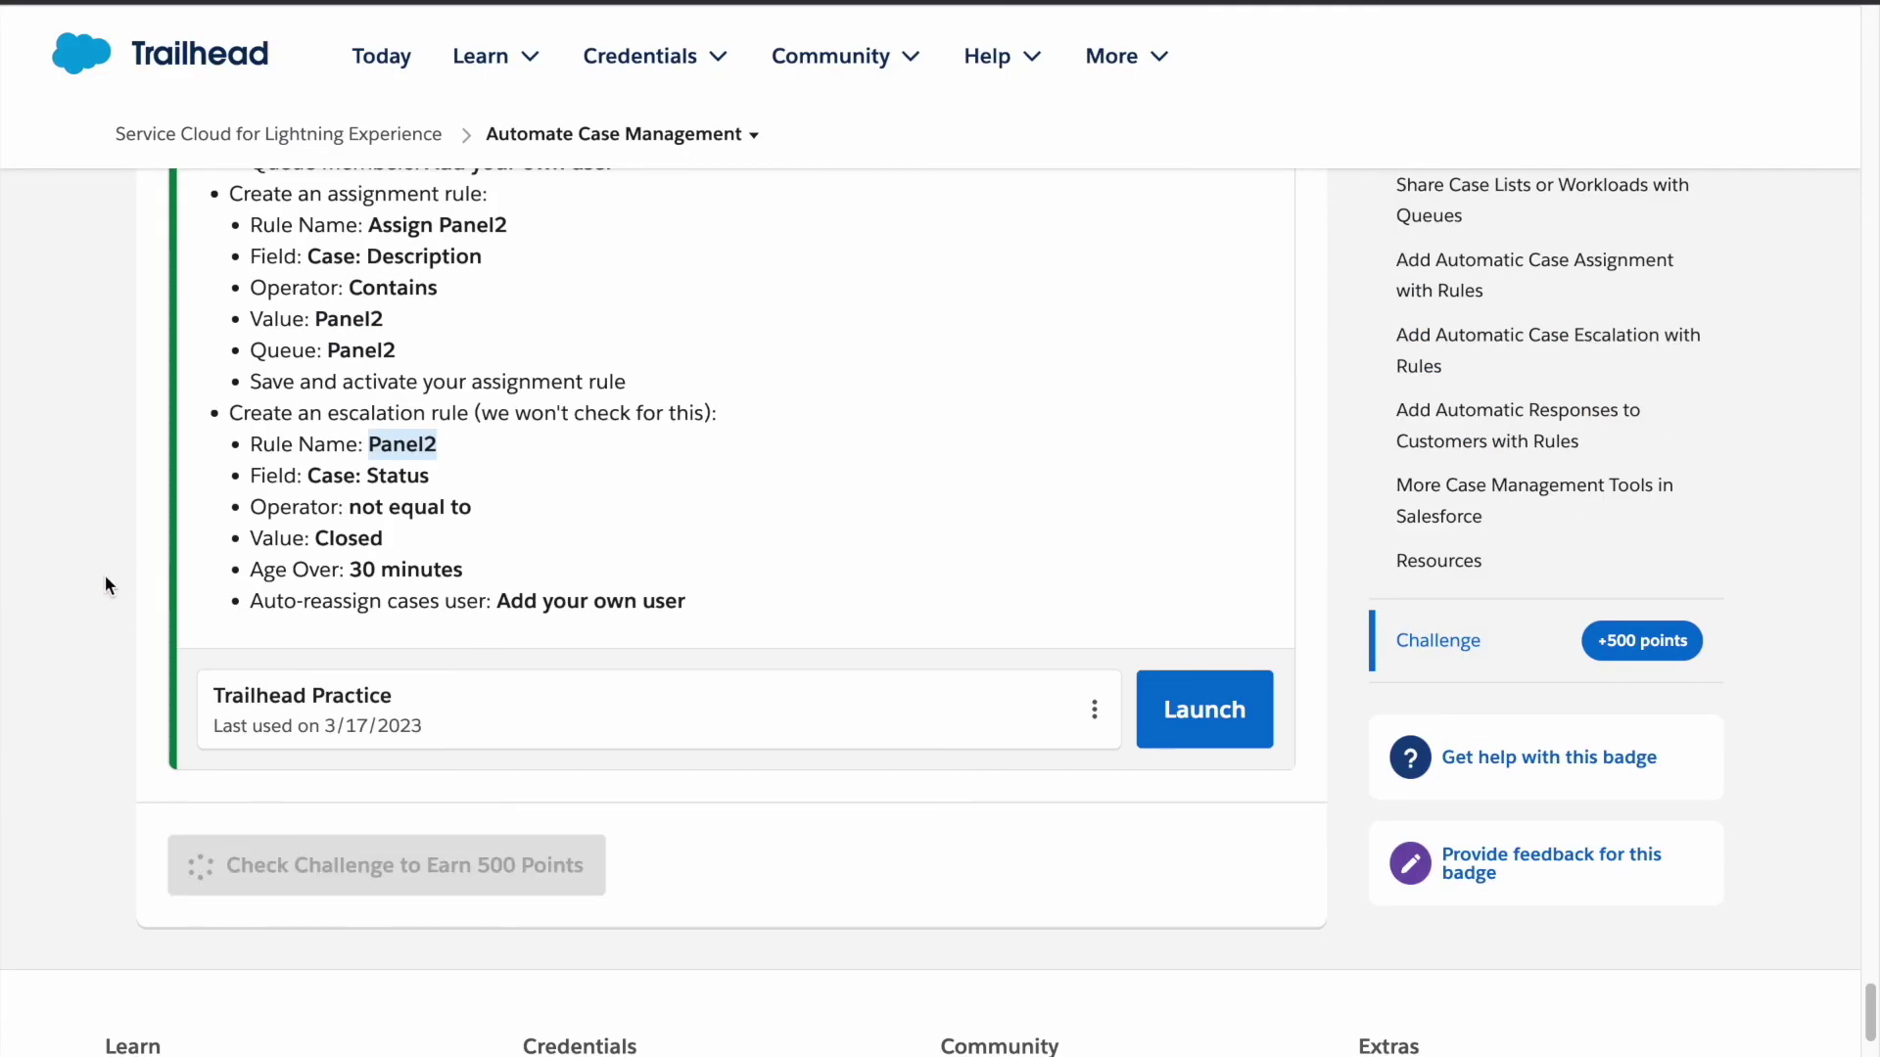